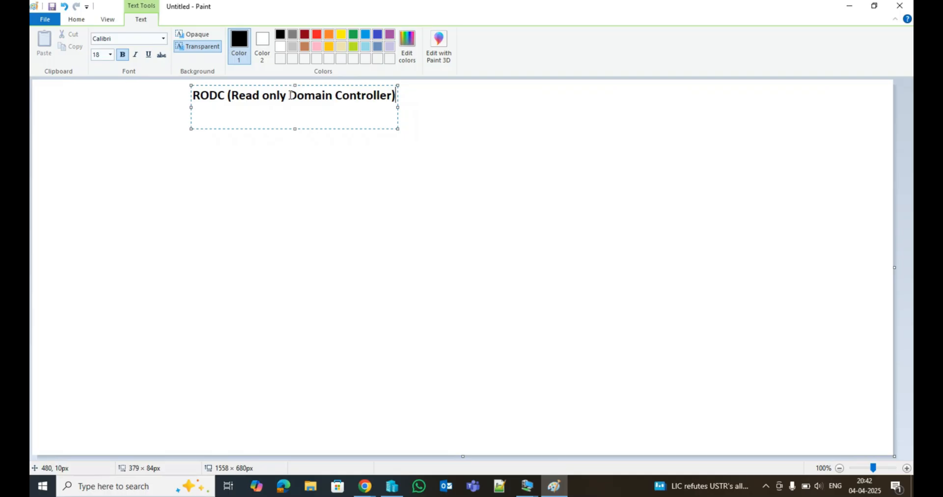
# Outline the words "Read only" in the title with a red rectangle.
pyautogui.click(423, 123)
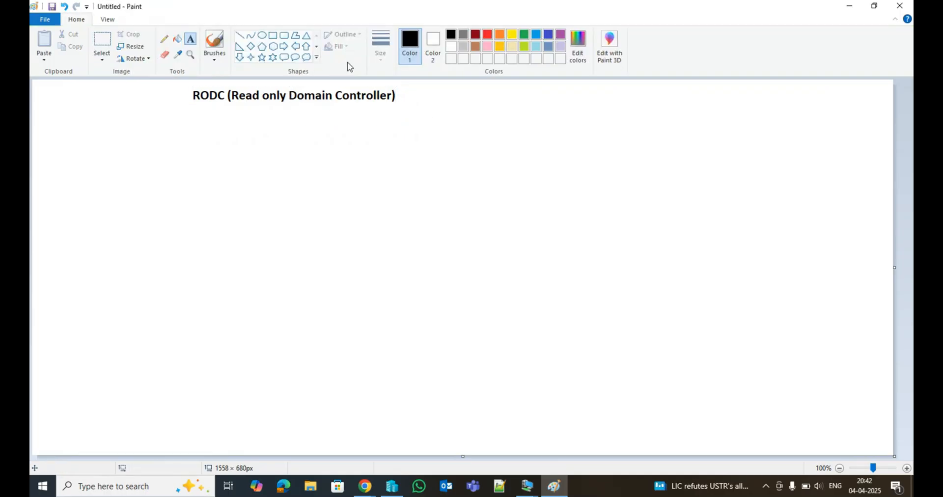
pyautogui.click(489, 37)
pyautogui.click(270, 36)
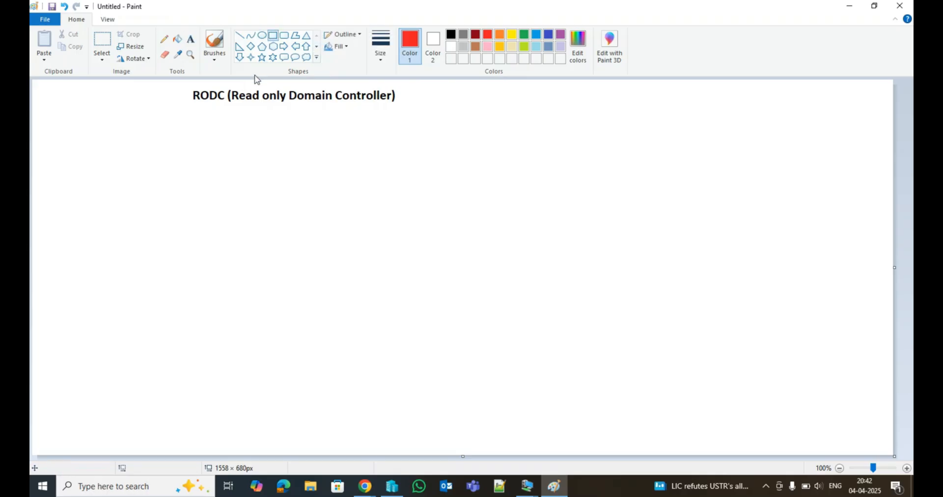
pyautogui.moveTo(229, 88); pyautogui.dragTo(287, 107)
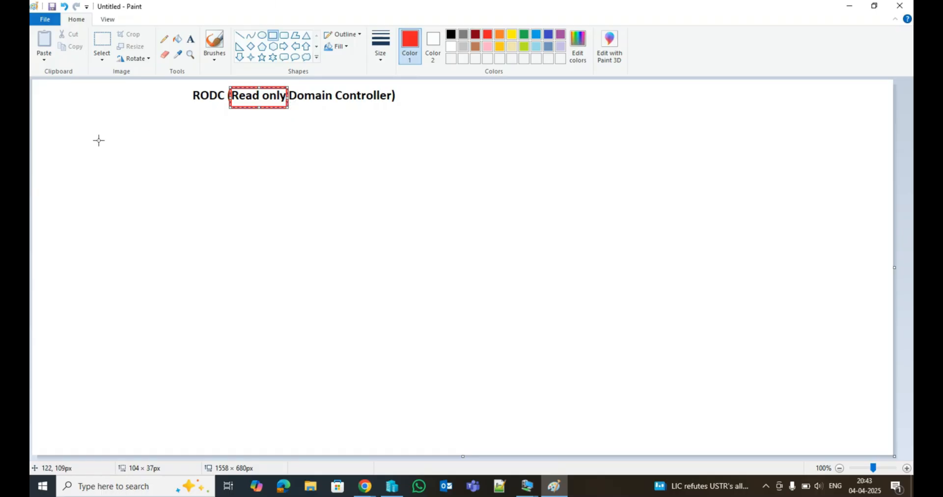
# Draw a red monitor shape on the left: a large screen rectangle with a small stand beneath it.
pyautogui.moveTo(89, 139); pyautogui.dragTo(254, 252)
pyautogui.moveTo(131, 252); pyautogui.dragTo(183, 262)
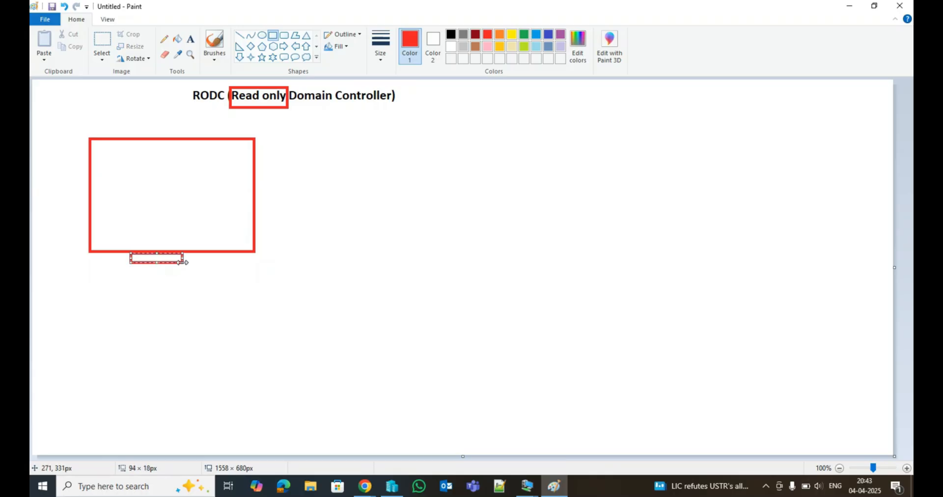
# Write PDC, tech.com and 192.168.1.1 on separate lines inside the left monitor in red bold text.
pyautogui.click(190, 54)
pyautogui.click(190, 38)
pyautogui.click(105, 157)
pyautogui.write('PDC')
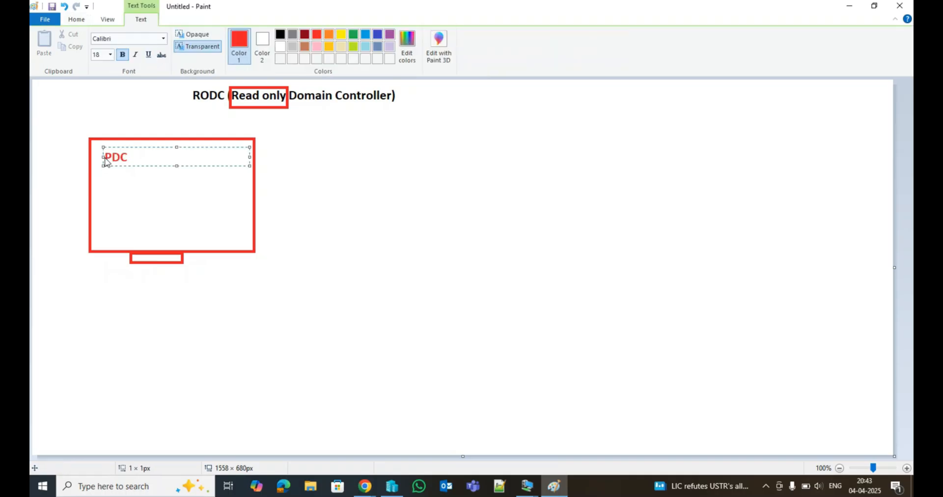
pyautogui.press('Return')
pyautogui.write('t')
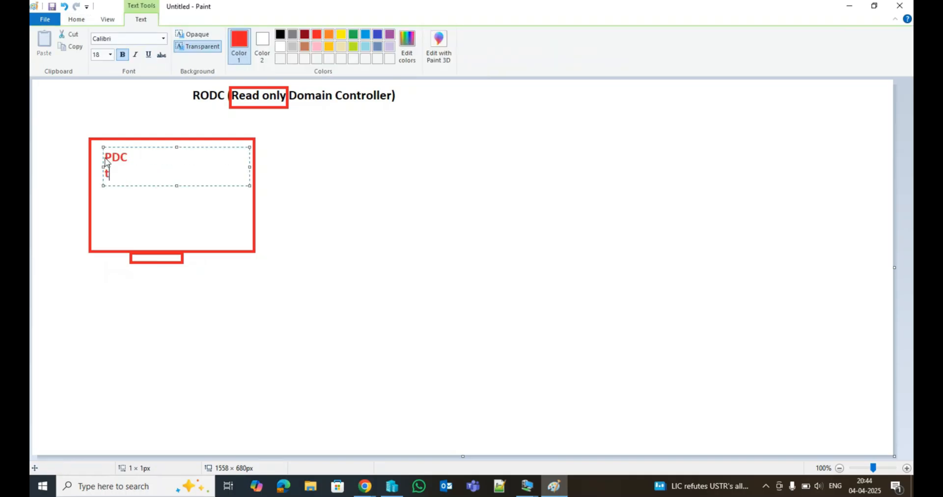
pyautogui.write('ech.com')
pyautogui.press('Return')
pyautogui.write('192')
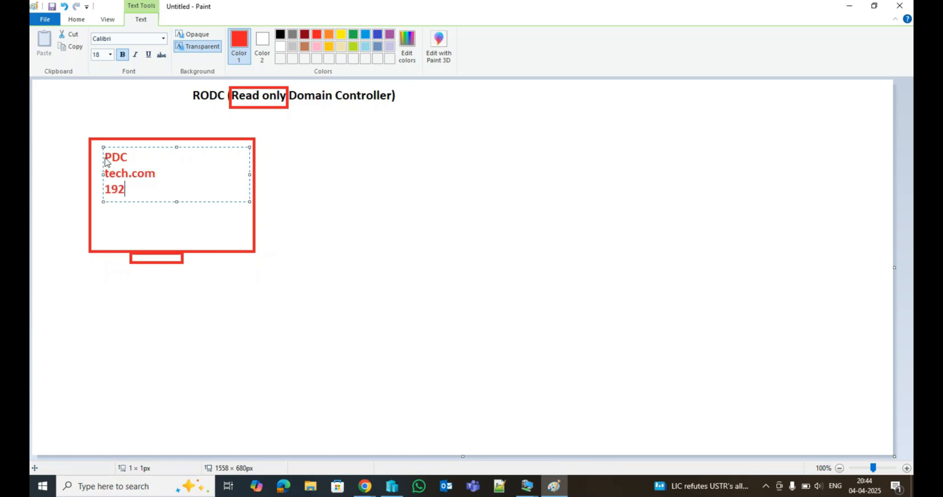
pyautogui.write('.168.1.1')
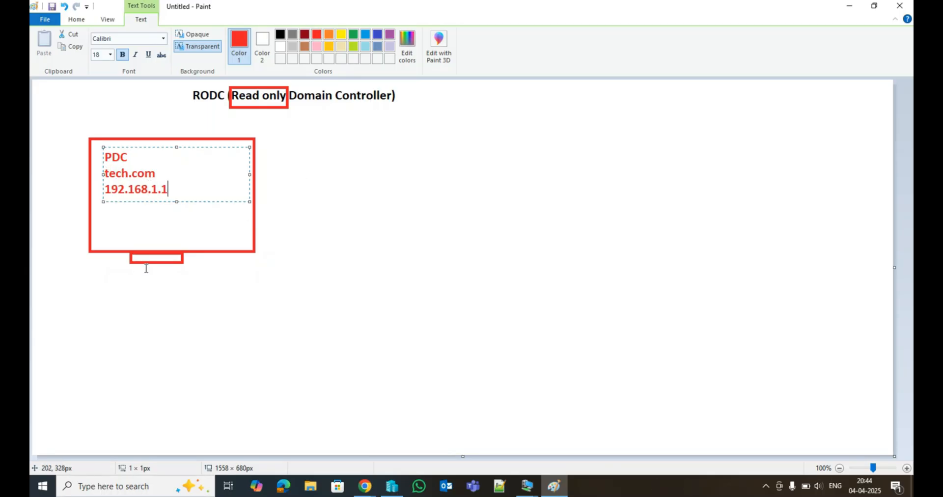
pyautogui.click(76, 20)
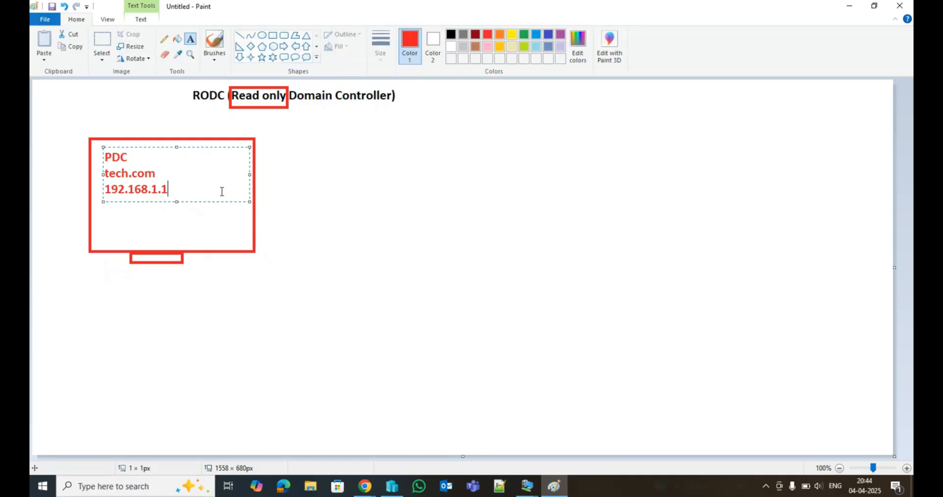
pyautogui.click(302, 249)
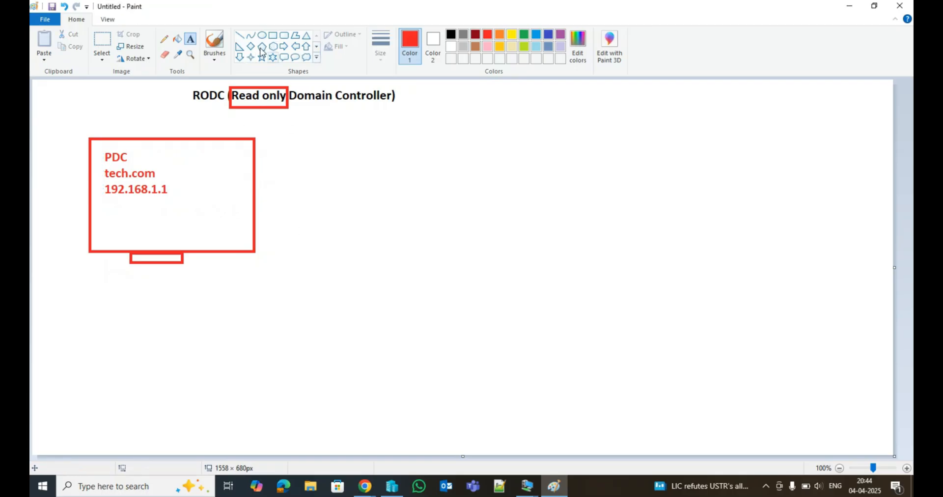
# Add the line DELHI below the IP address inside the left monitor.
pyautogui.click(272, 35)
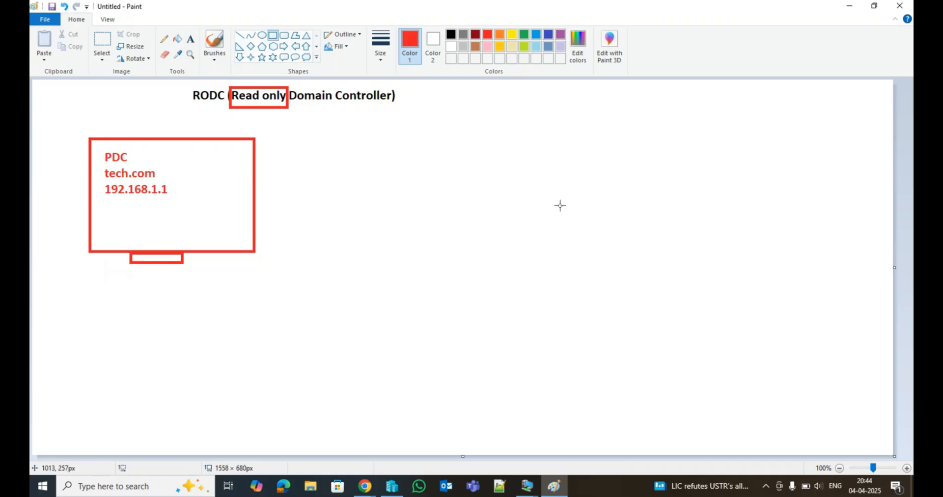
pyautogui.click(191, 40)
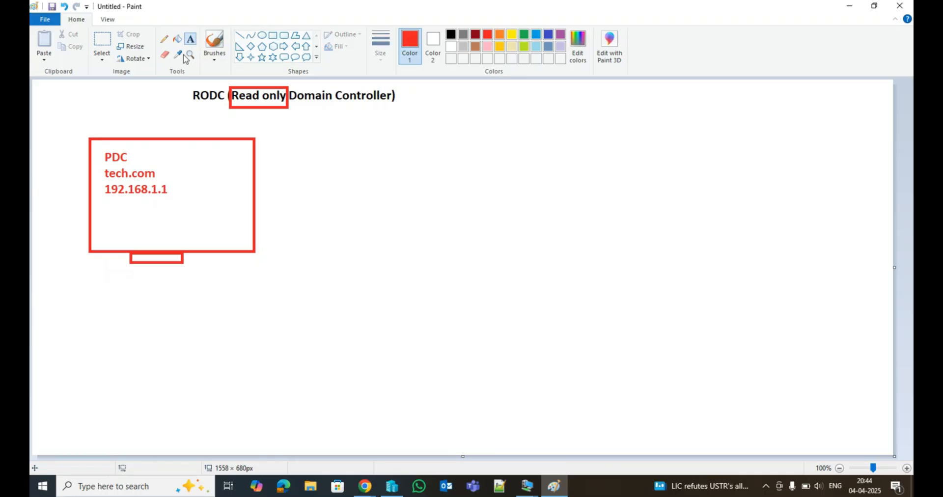
pyautogui.click(103, 206)
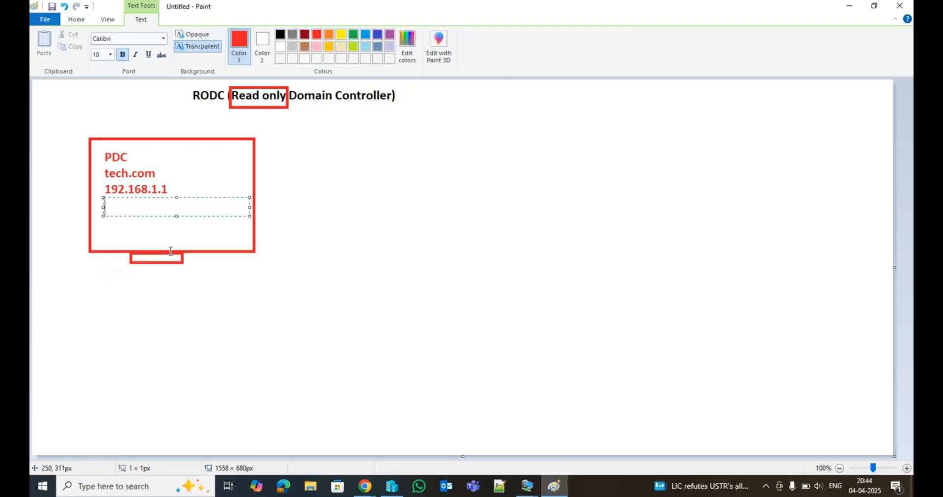
pyautogui.write('DELHI')
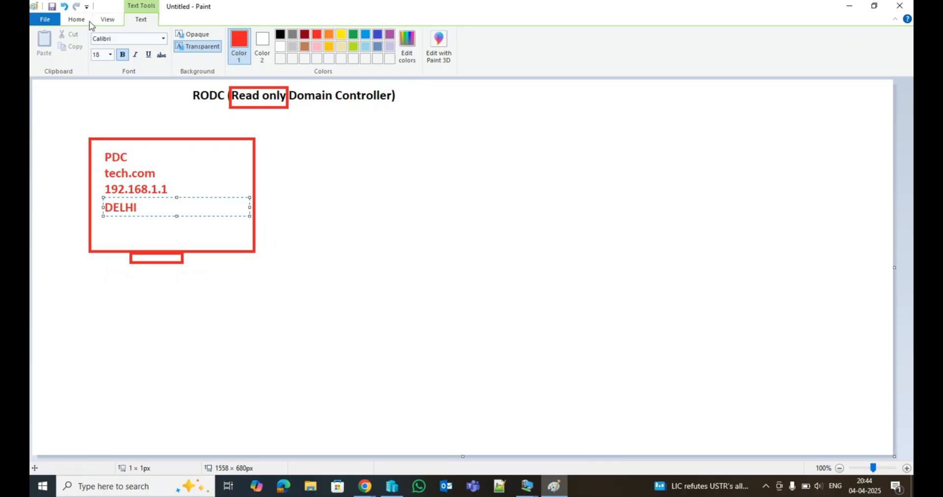
# Draw a second red monitor with a stand on the right, nudging the stand into position.
pyautogui.click(78, 19)
pyautogui.click(273, 35)
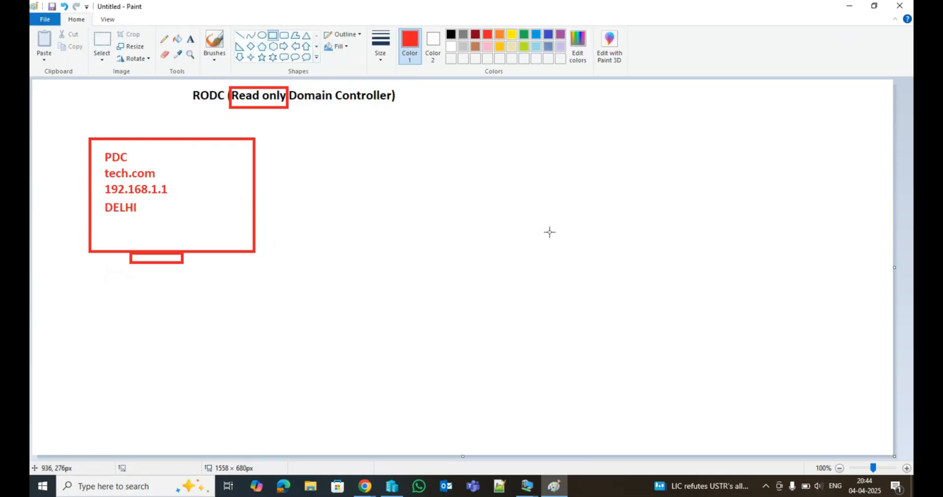
pyautogui.moveTo(648, 215); pyautogui.dragTo(826, 320)
pyautogui.moveTo(709, 323); pyautogui.dragTo(759, 339)
pyautogui.press('Up')
pyautogui.press('Up')
pyautogui.press('Up')
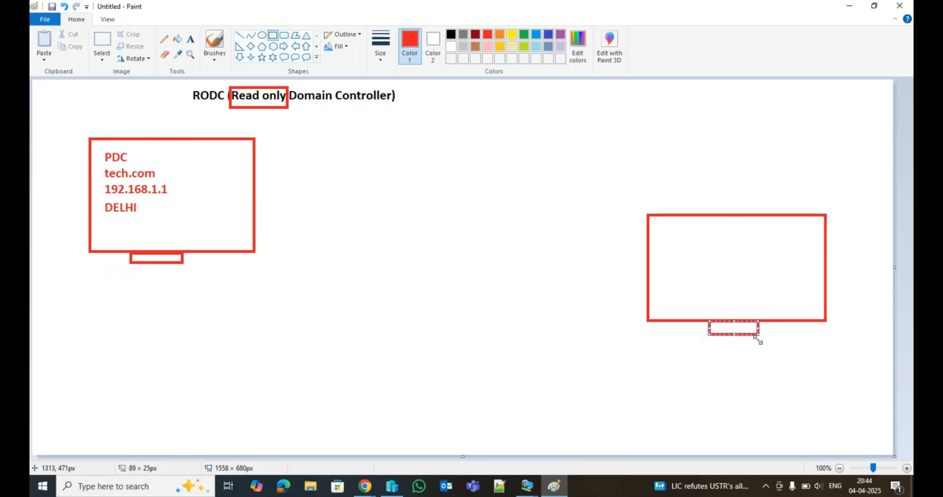
pyautogui.press('Right')
pyautogui.press('Right')
pyautogui.press('Right')
pyautogui.press('Right')
pyautogui.press('Right')
pyautogui.press('Right')
pyautogui.press('Right')
pyautogui.press('Right')
pyautogui.press('Right')
pyautogui.press('Right')
pyautogui.press('Right')
pyautogui.press('Right')
pyautogui.press('Right')
pyautogui.press('Right')
pyautogui.press('Right')
pyautogui.press('Right')
pyautogui.press('Right')
pyautogui.press('Right')
pyautogui.press('Right')
pyautogui.press('Right')
pyautogui.press('Right')
pyautogui.press('Left')
pyautogui.press('Left')
pyautogui.press('Left')
pyautogui.press('Left')
pyautogui.press('Left')
pyautogui.press('Left')
pyautogui.press('Left')
pyautogui.press('Left')
pyautogui.press('Left')
pyautogui.press('Left')
pyautogui.press('Left')
pyautogui.press('Left')
pyautogui.press('Left')
pyautogui.press('Left')
pyautogui.press('Left')
pyautogui.press('Left')
pyautogui.press('Left')
pyautogui.press('Left')
pyautogui.press('Left')
pyautogui.press('Left')
pyautogui.press('Left')
pyautogui.press('Left')
# Add the label 100+ beside the PDC details in the left monitor.
pyautogui.click(193, 38)
pyautogui.click(183, 169)
pyautogui.write('100+')
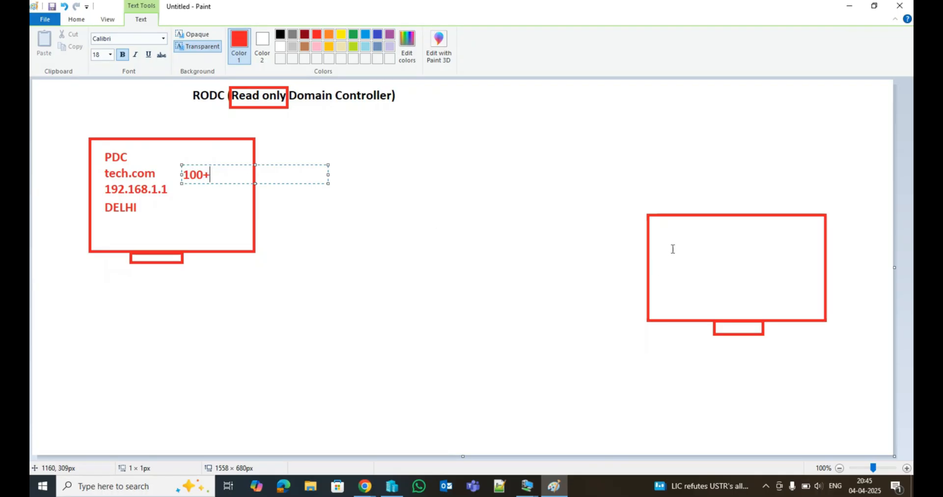
pyautogui.click(672, 232)
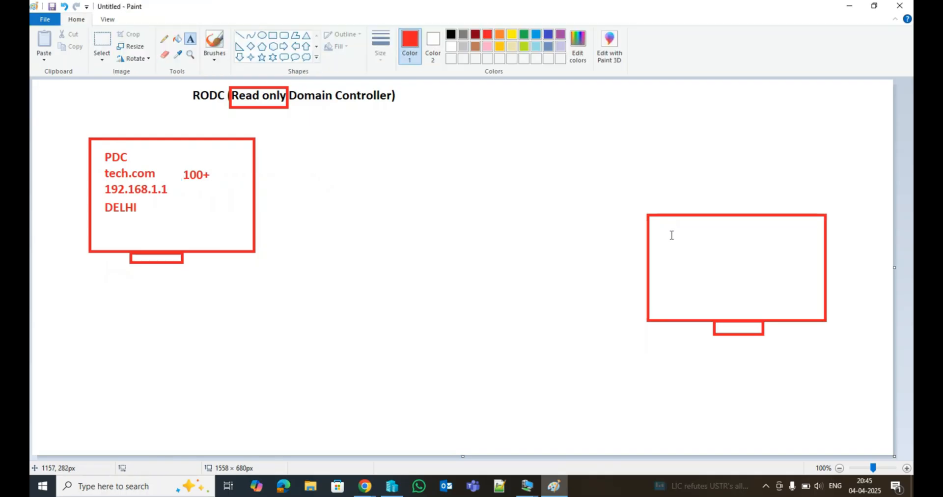
# Write RODC, 192.168.1.4 and Lucknow on separate lines inside the right monitor.
pyautogui.click(672, 232)
pyautogui.write('RODC')
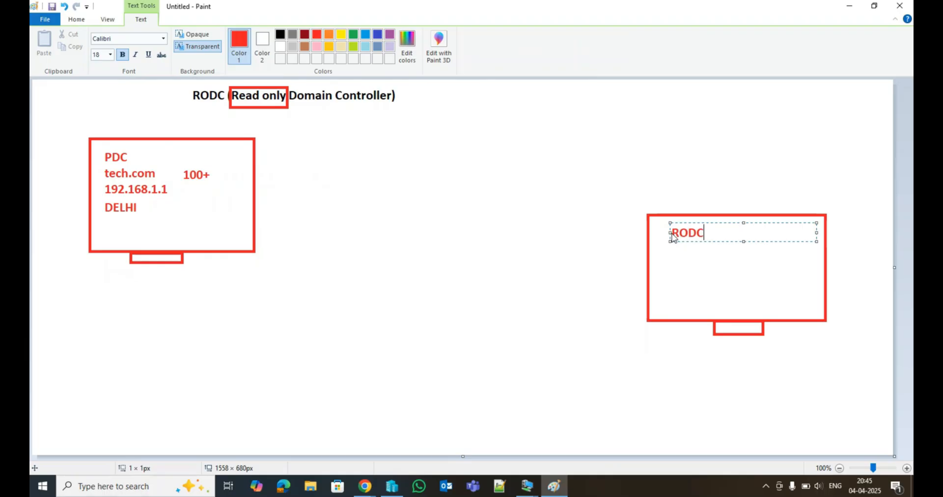
pyautogui.press('Return')
pyautogui.write('192.168')
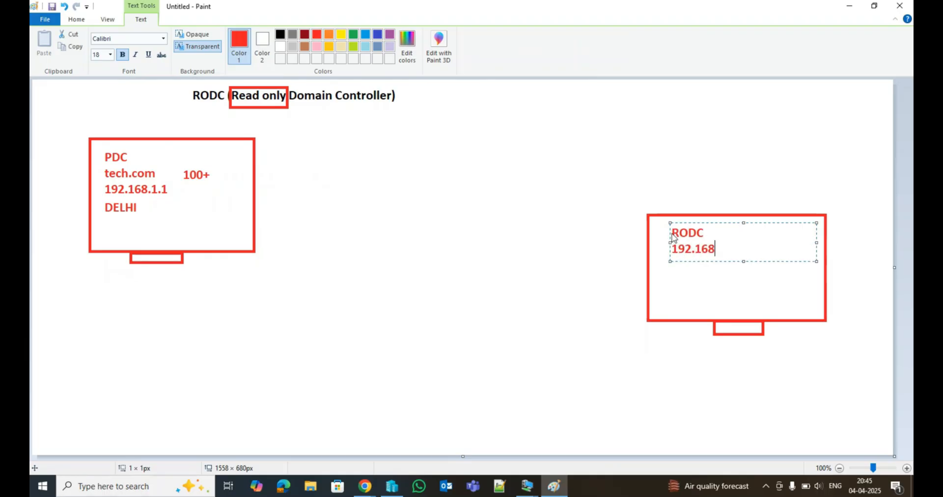
pyautogui.write('.1.4')
pyautogui.press('Return')
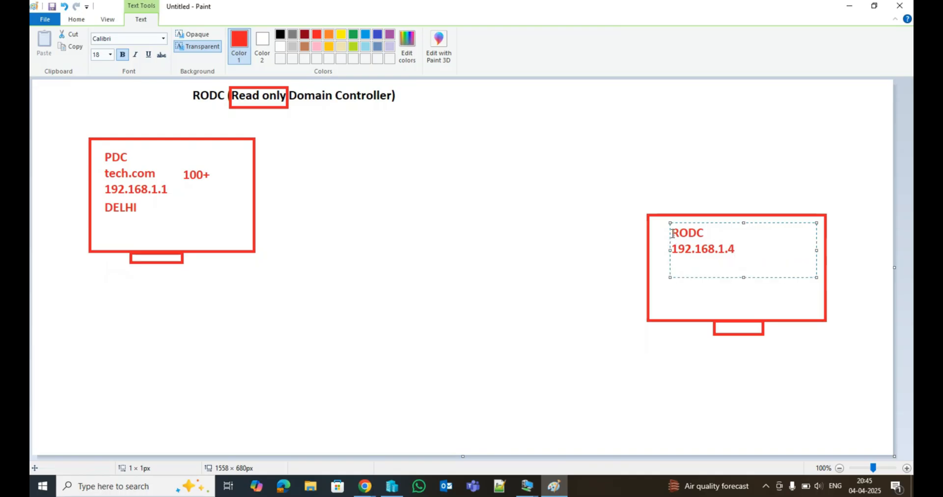
pyautogui.press('Return')
pyautogui.write('Lucjnow\\')
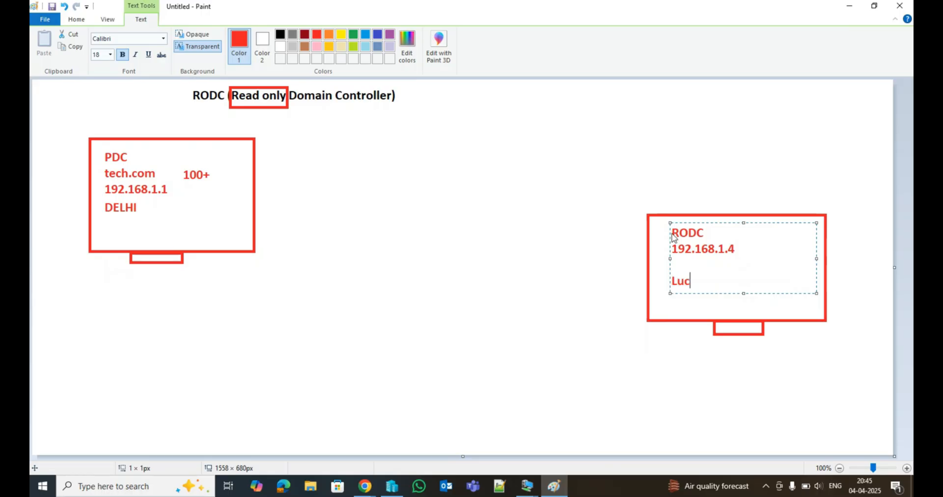
pyautogui.press('BackSpace')
pyautogui.press('BackSpace')
pyautogui.press('BackSpace')
pyautogui.press('BackSpace')
pyautogui.press('BackSpace')
pyautogui.write('know')
pyautogui.click(626, 159)
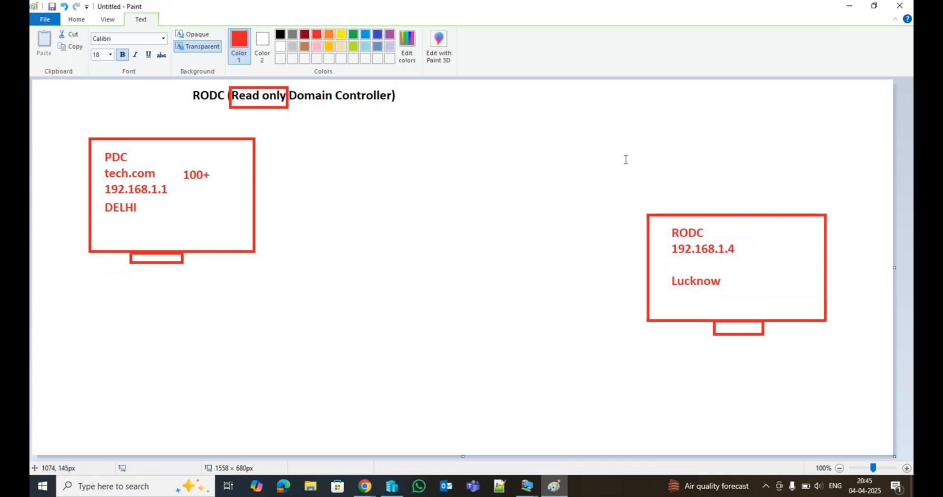
# Add the label 10-20 beside the RODC details in the right monitor.
pyautogui.click(752, 251)
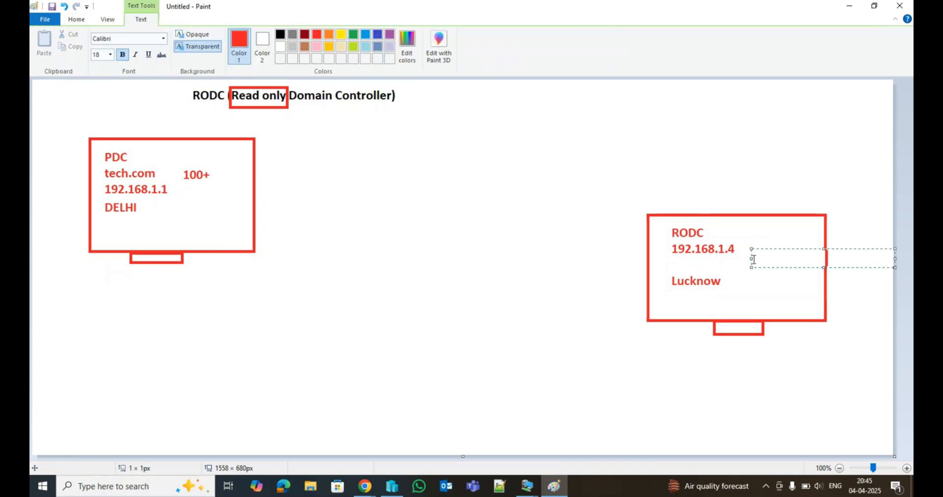
pyautogui.write('-20')
pyautogui.click(543, 180)
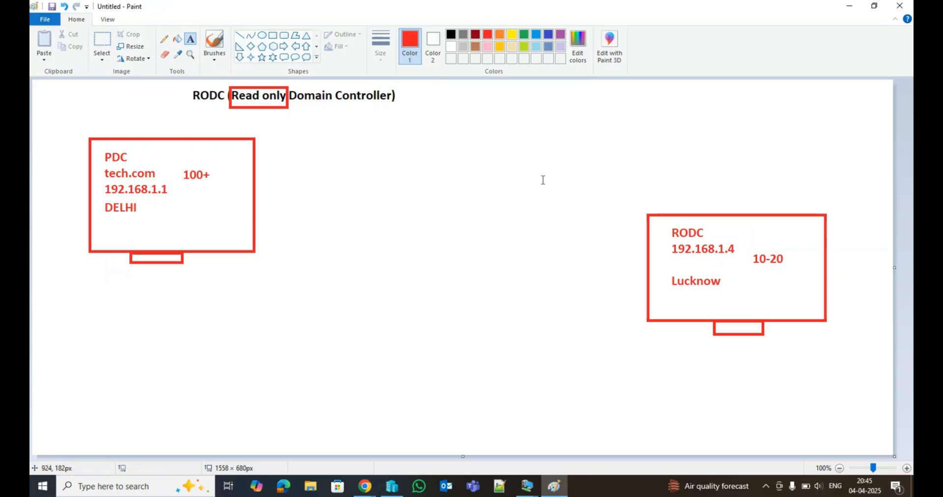
# Draw a green arrow from the PDC monitor to the RODC monitor.
pyautogui.click(238, 38)
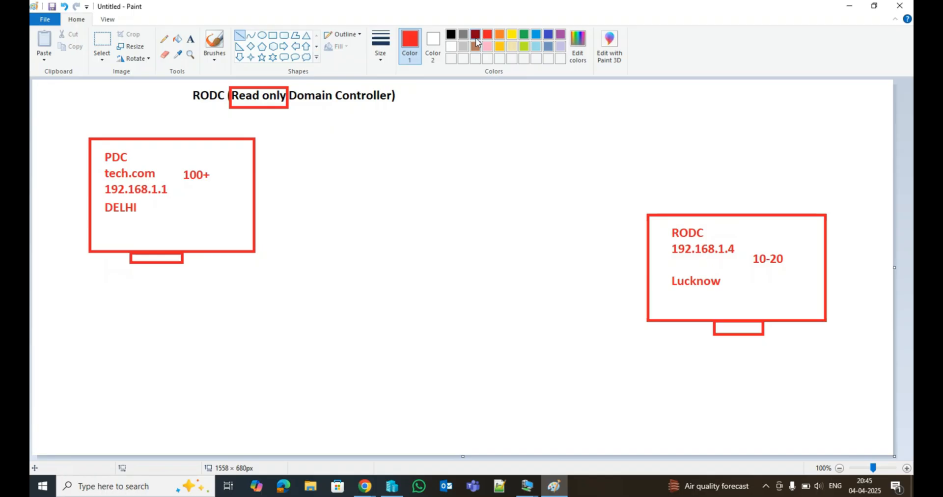
pyautogui.click(524, 35)
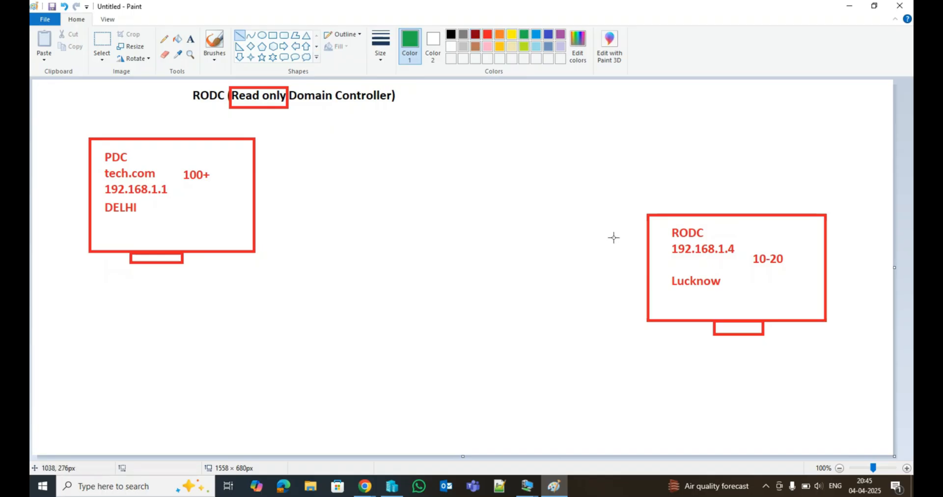
pyautogui.moveTo(646, 253); pyautogui.dragTo(255, 179)
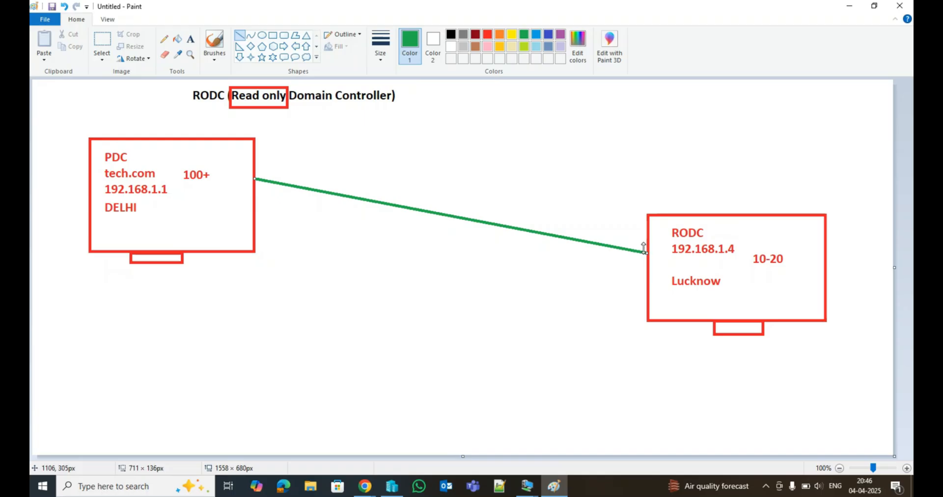
pyautogui.moveTo(639, 241)
pyautogui.mouseDown()
pyautogui.moveTo(639, 263)
pyautogui.moveTo(647, 254)
pyautogui.mouseUp()
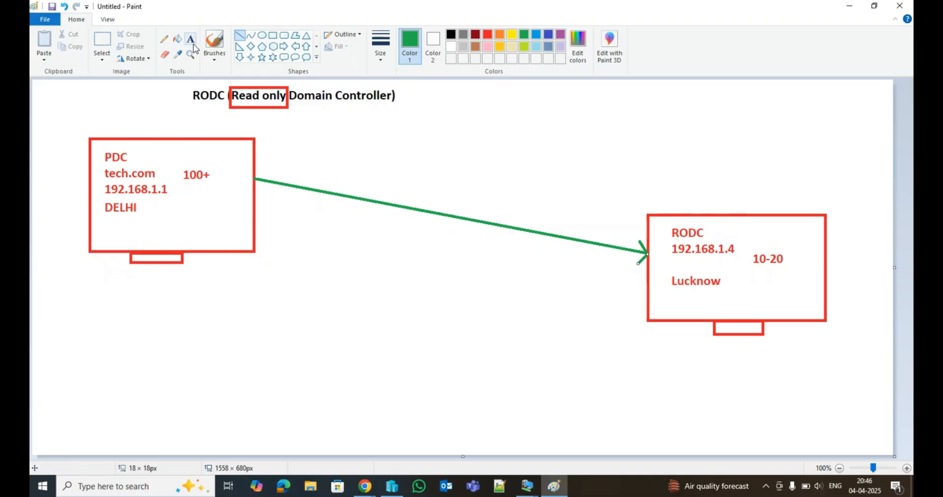
# Minimize Paint and check the PDC and RODC-TECH virtual machine windows in turn.
pyautogui.click(850, 6)
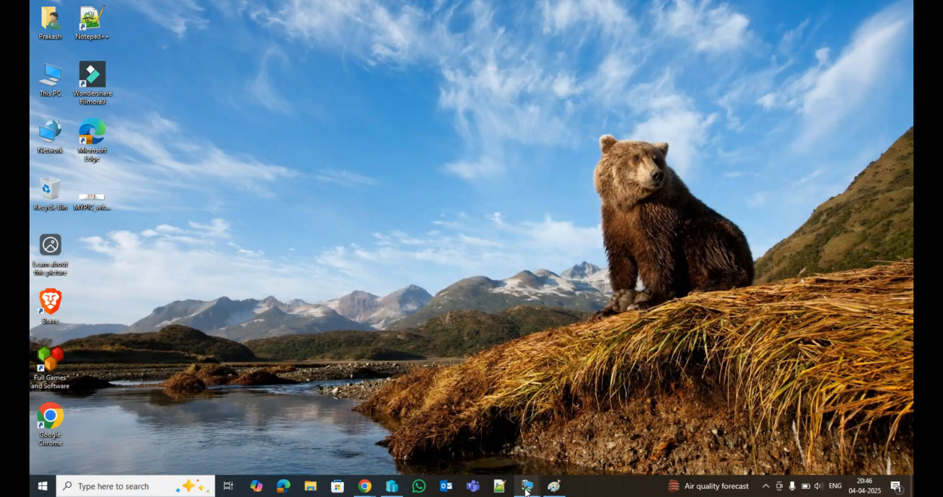
pyautogui.moveTo(526, 491)
pyautogui.click(471, 446)
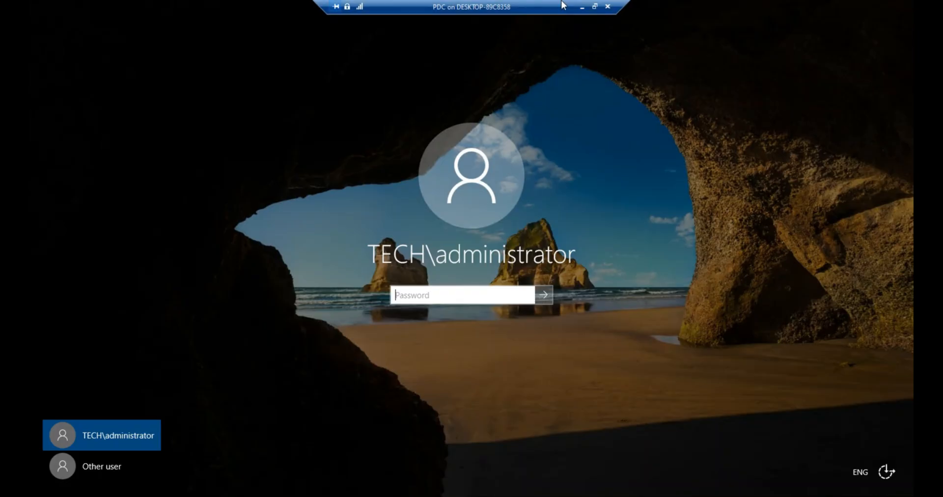
pyautogui.click(582, 7)
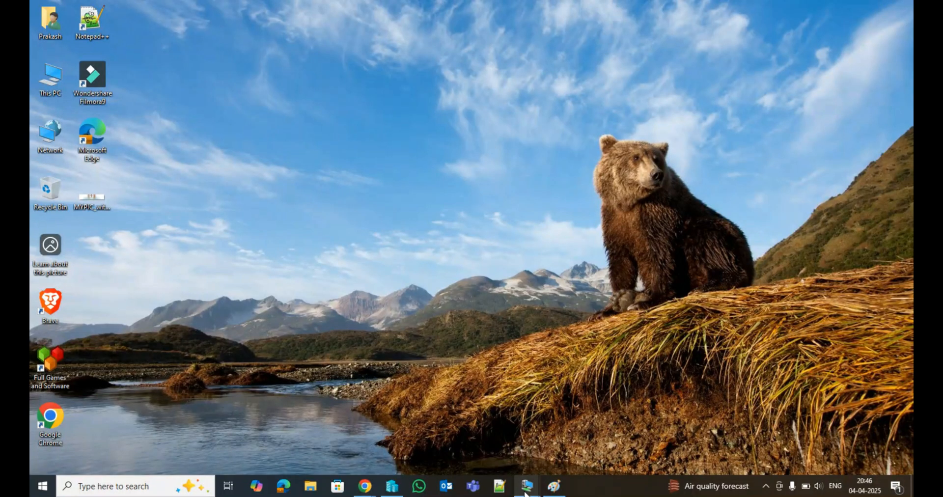
pyautogui.moveTo(527, 487)
pyautogui.click(571, 433)
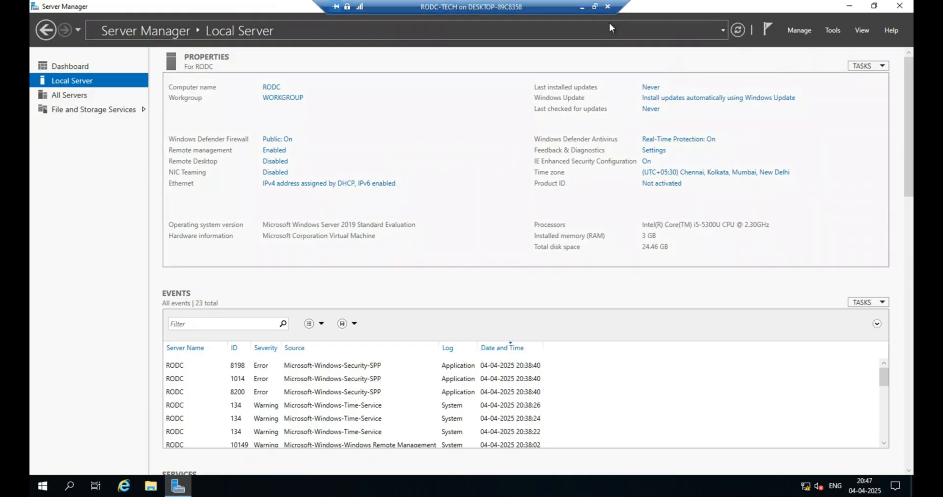
pyautogui.click(582, 8)
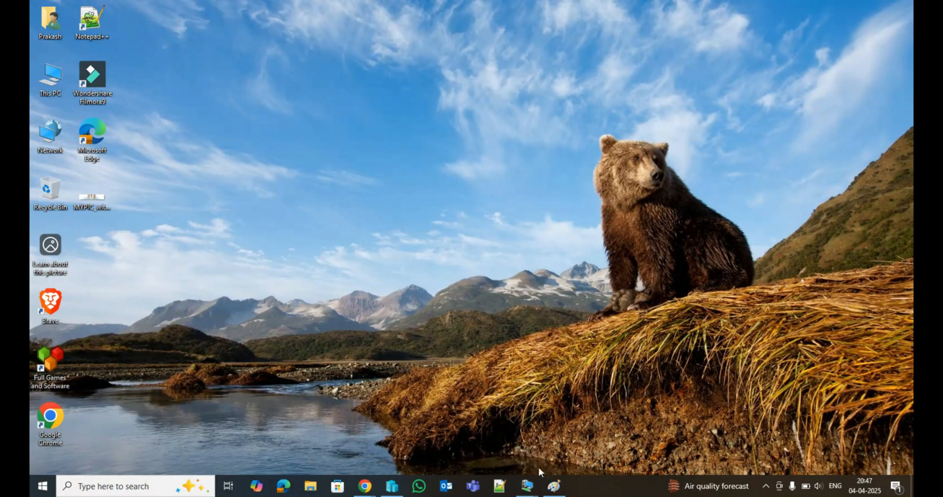
# Open the PDC virtual machine and sign in as TECH\administrator with the account password.
pyautogui.moveTo(530, 485)
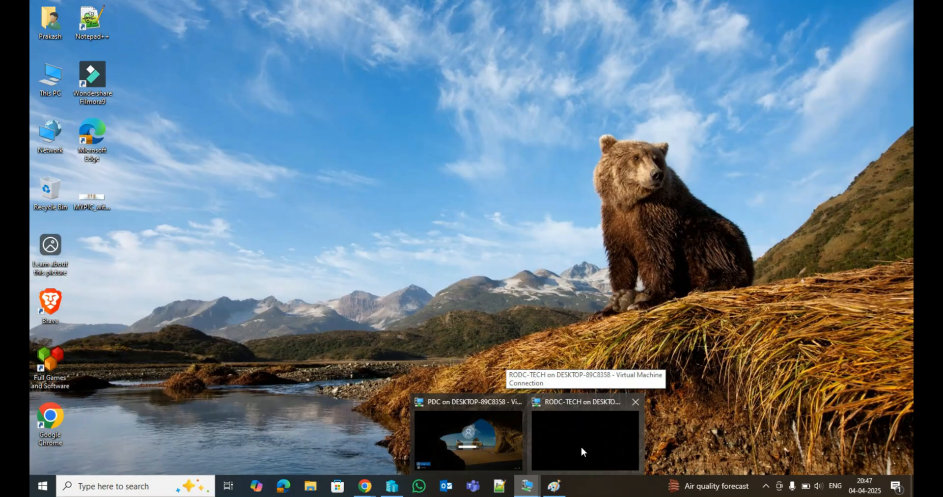
pyautogui.click(488, 430)
pyautogui.write('•••••••')
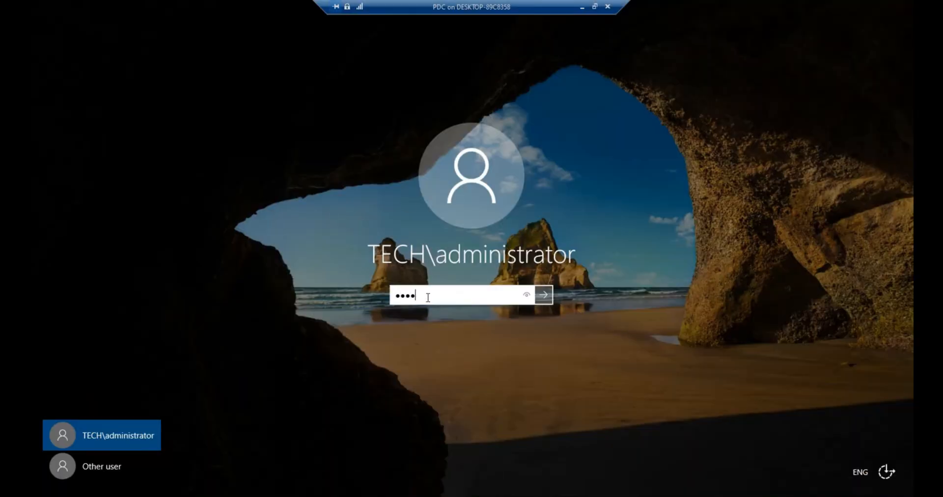
pyautogui.press('Return')
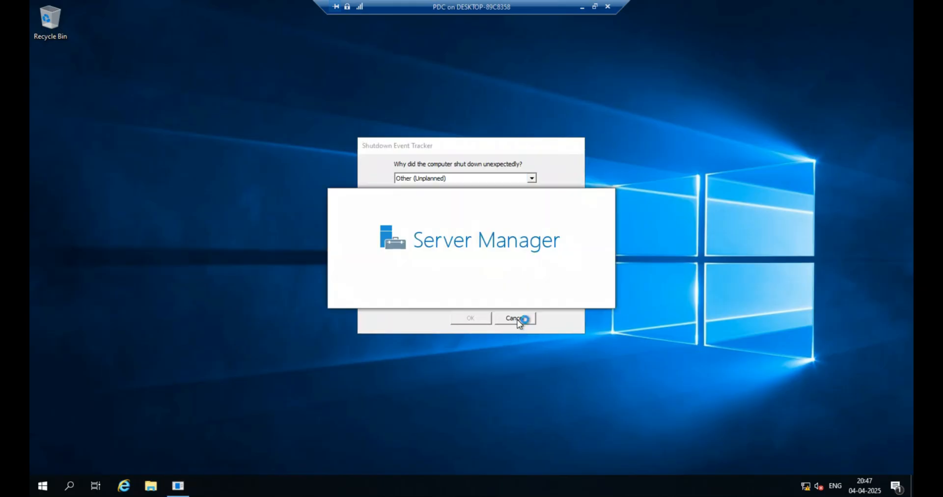
# Dismiss the Shutdown Event Tracker and the Server Manager pop-up, then open the PDC's Local Server properties.
pyautogui.click(516, 319)
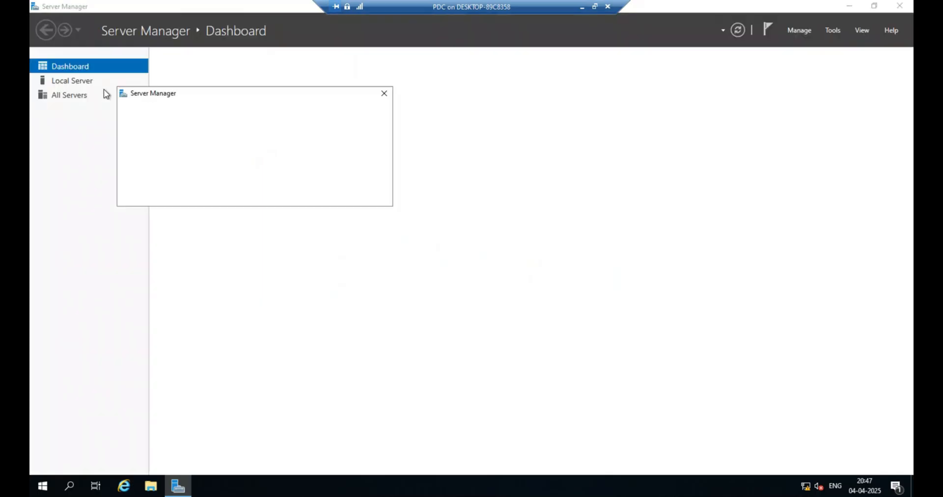
pyautogui.click(384, 95)
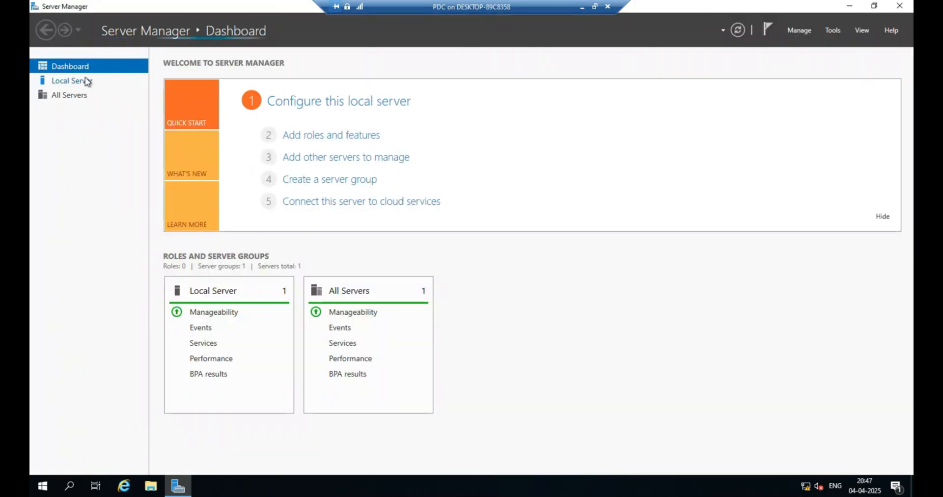
pyautogui.click(107, 82)
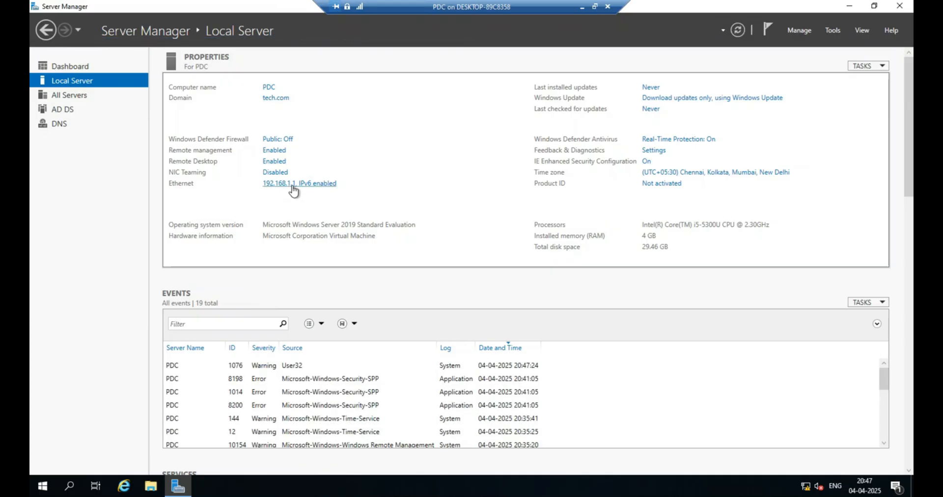
# Minimize the PDC window and switch to the RODC-TECH virtual machine's Local Server properties.
pyautogui.click(582, 6)
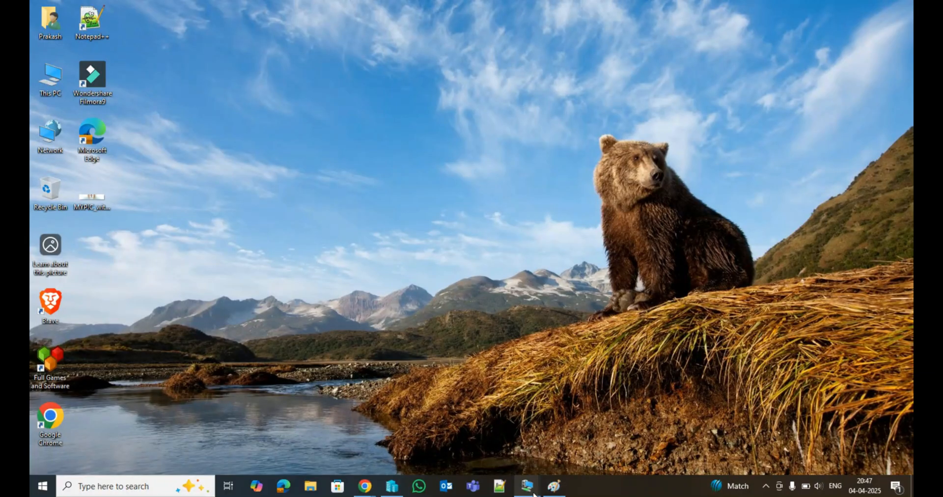
pyautogui.moveTo(527, 487)
pyautogui.click(589, 440)
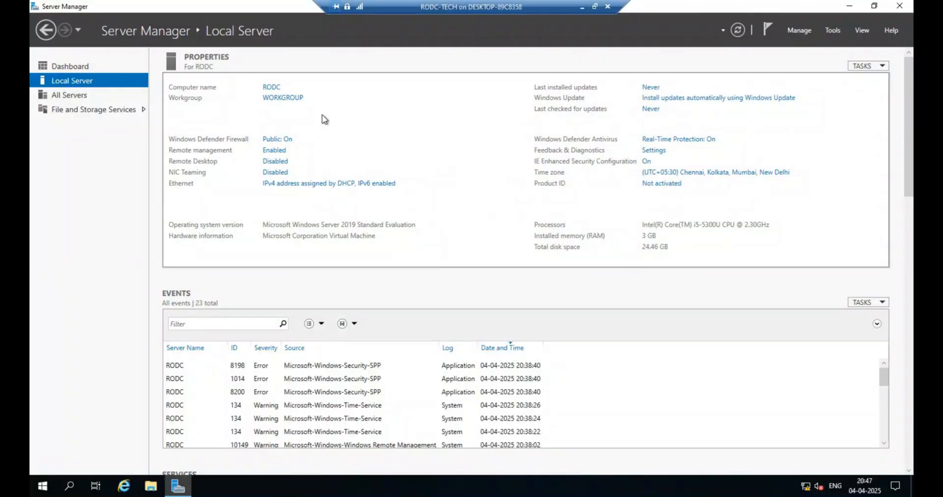
pyautogui.click(278, 139)
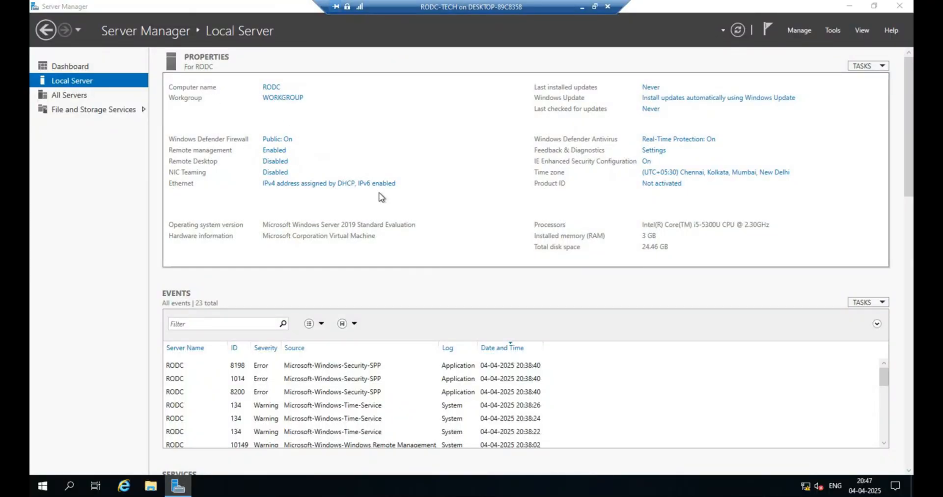
# Open Windows Defender Firewall on the RODC by running firewall.cpl.
pyautogui.press('super+r')
pyautogui.write('firew')
pyautogui.write('all')
pyautogui.write('.cpl')
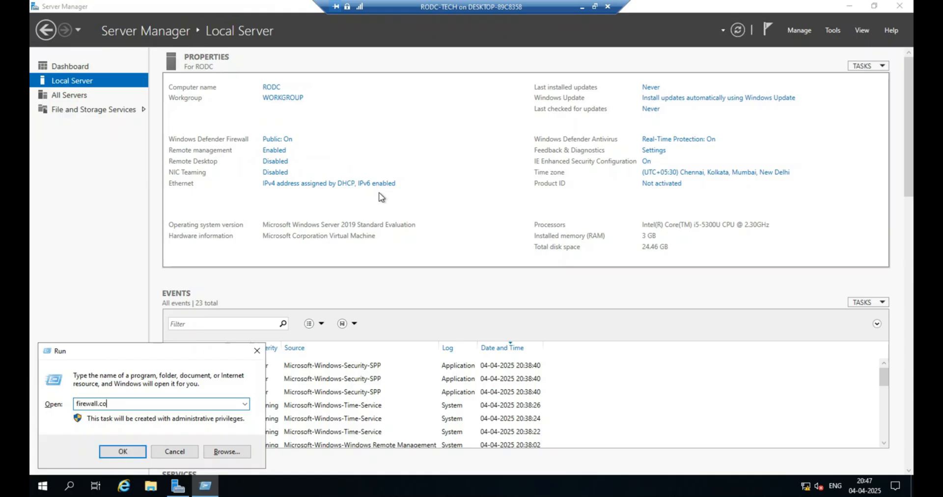
pyautogui.press('Return')
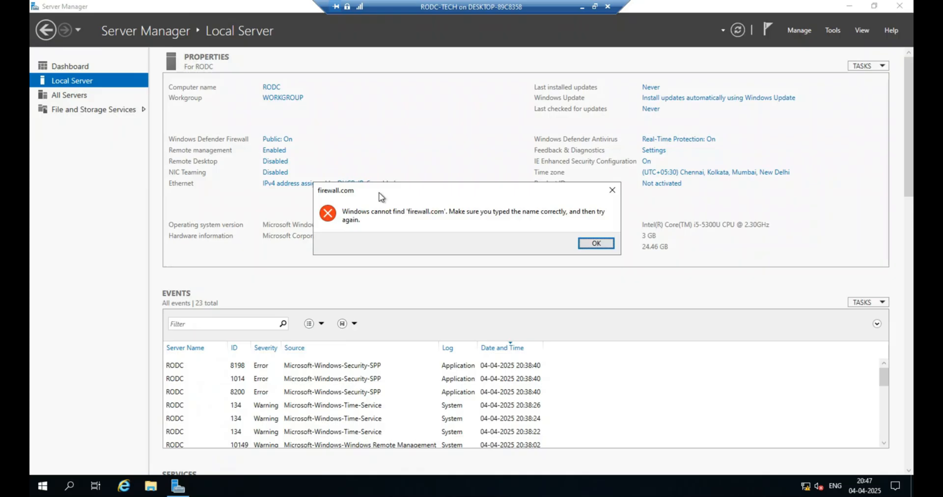
pyautogui.press('Return')
pyautogui.press('End')
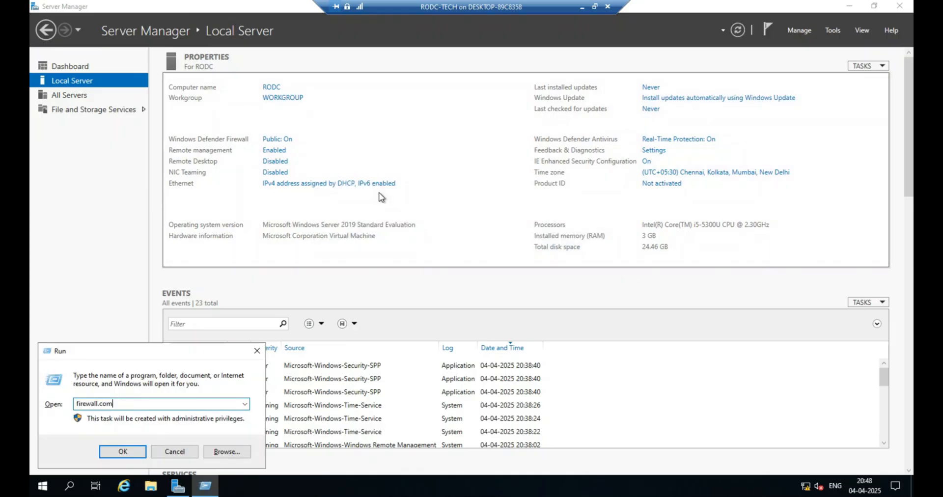
pyautogui.press('BackSpace')
pyautogui.press('BackSpace')
pyautogui.write('pl')
pyautogui.press('Return')
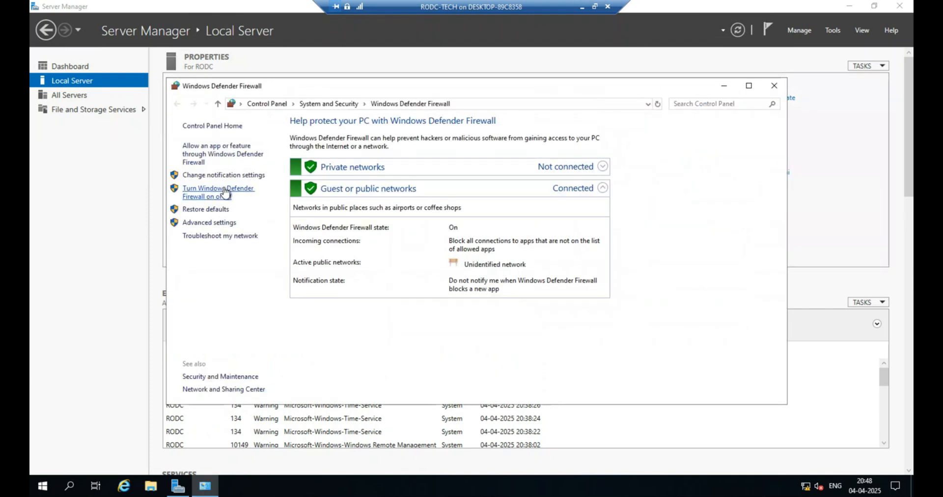
# Turn off Windows Defender Firewall for both private and public networks and close the firewall window.
pyautogui.click(255, 189)
pyautogui.click(349, 205)
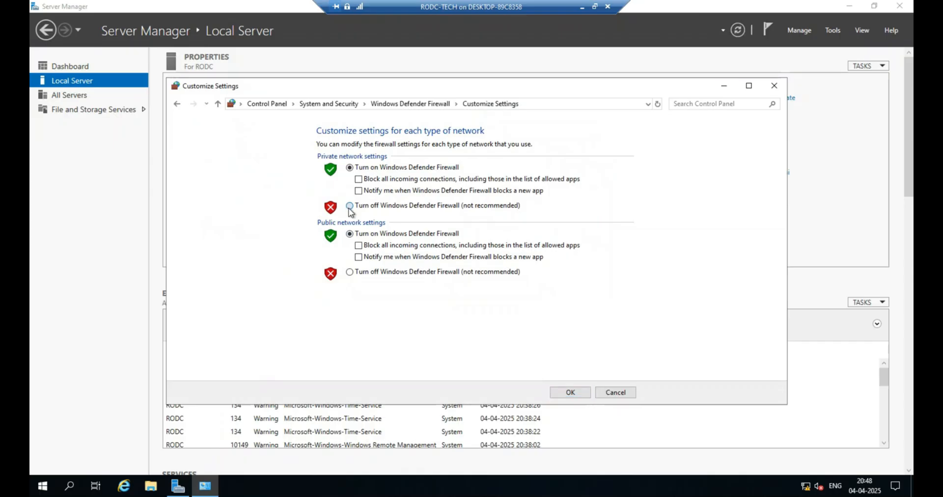
pyautogui.click(368, 273)
pyautogui.click(570, 392)
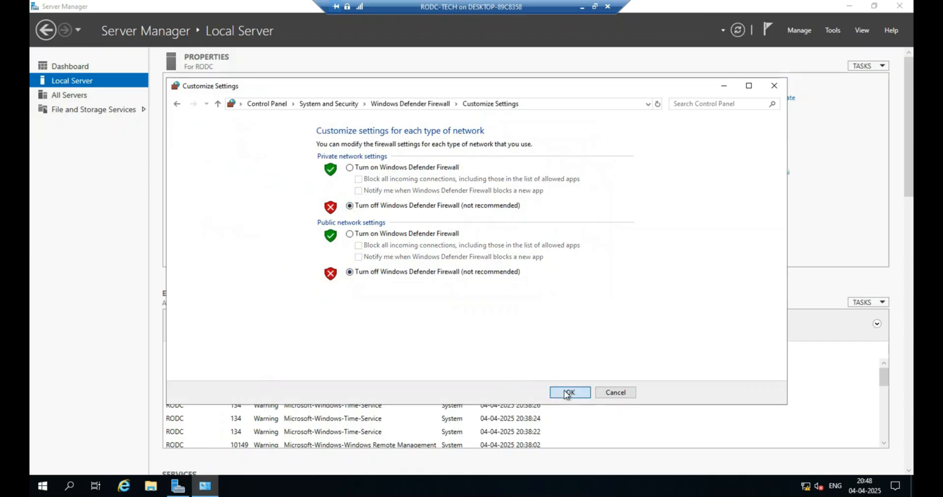
pyautogui.click(774, 86)
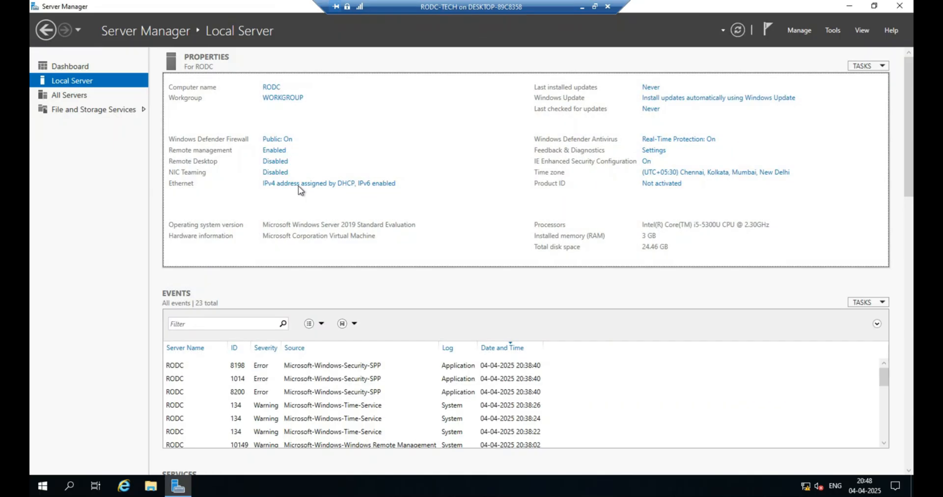
# Enable Remote Desktop on the RODC by allowing remote connections to this computer.
pyautogui.click(273, 162)
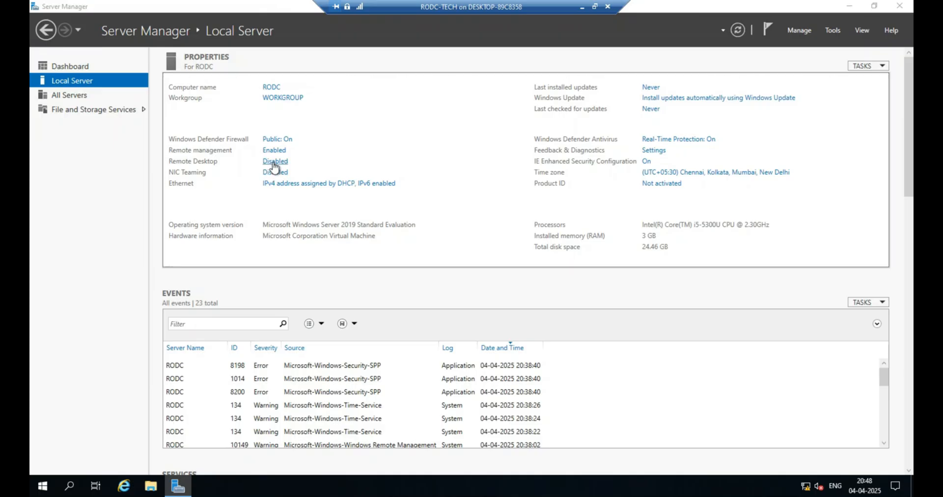
pyautogui.click(98, 201)
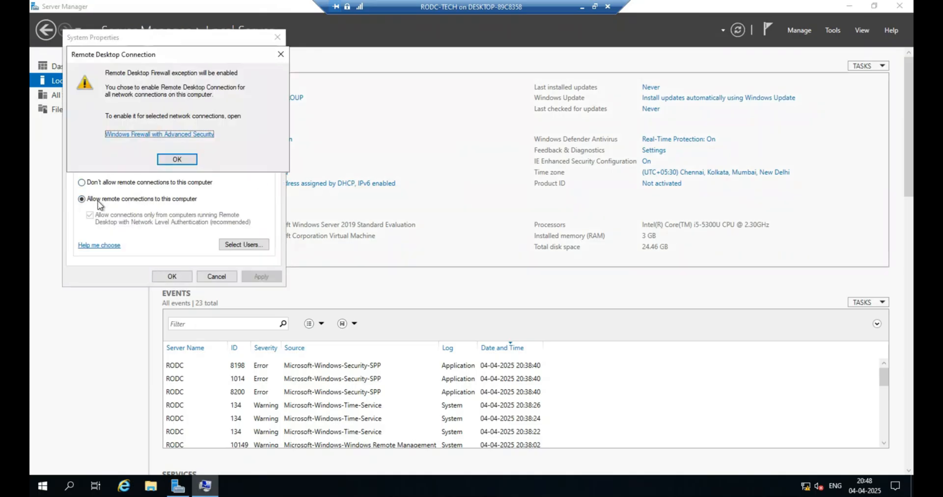
pyautogui.click(194, 161)
pyautogui.click(259, 276)
pyautogui.click(172, 277)
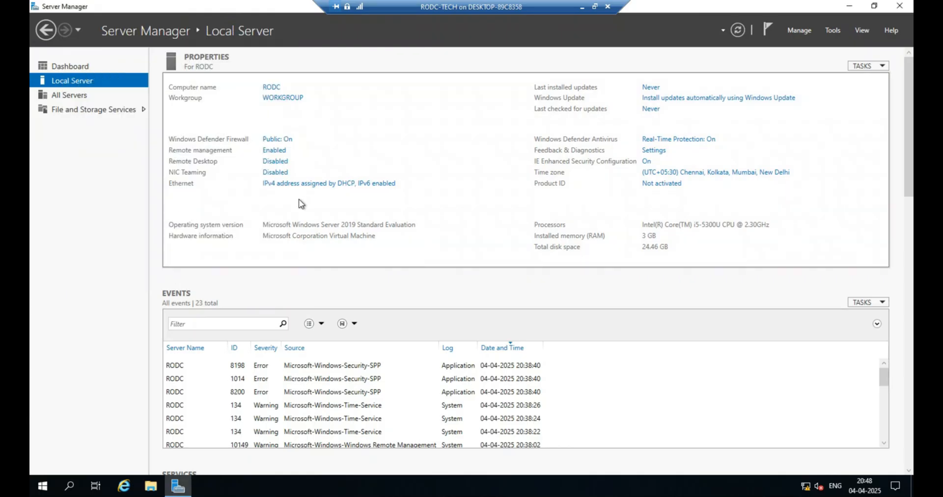
# Open the IPv4 properties of the RODC's Ethernet adapter.
pyautogui.click(301, 187)
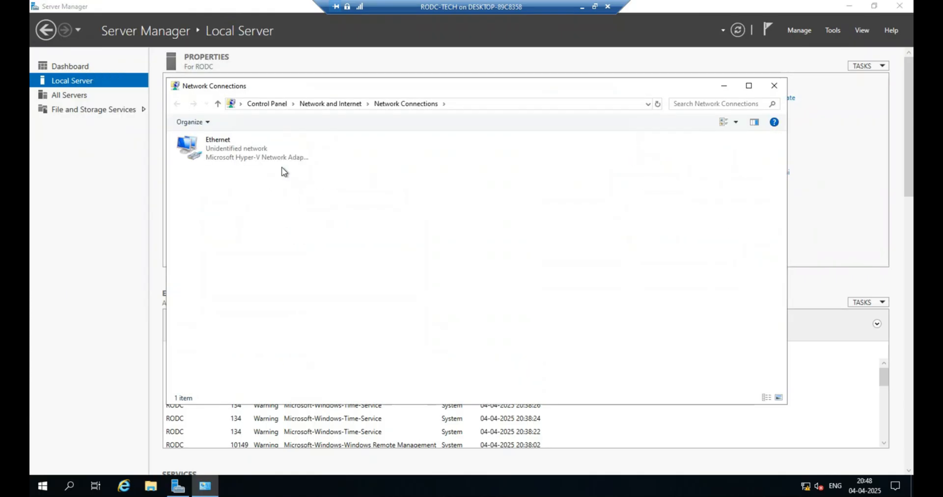
pyautogui.rightClick(213, 143)
pyautogui.click(245, 249)
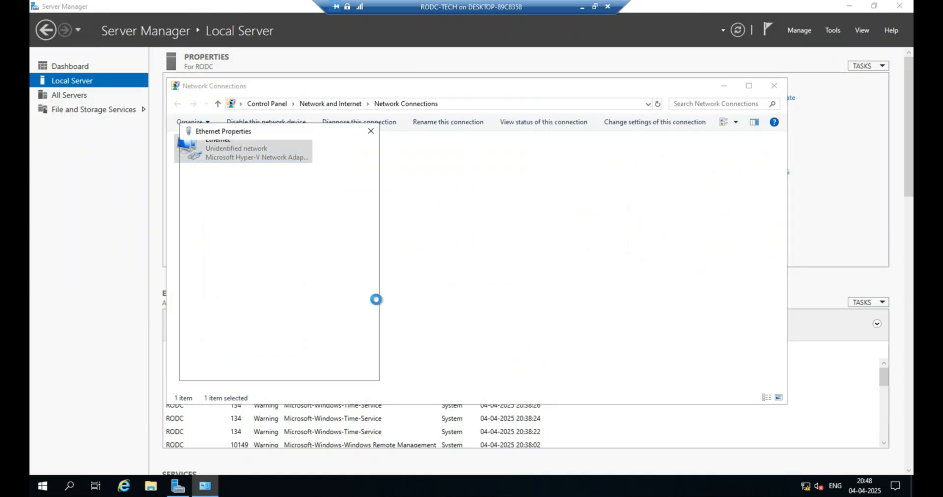
pyautogui.doubleClick(284, 249)
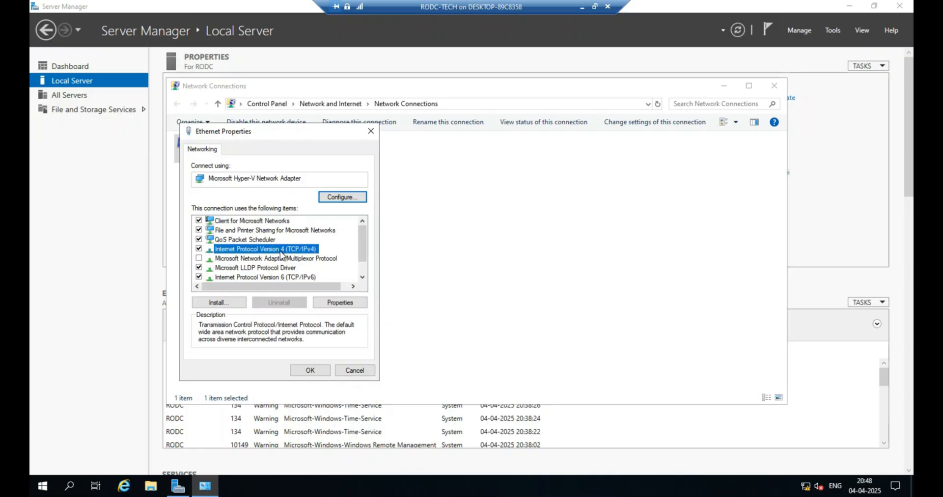
# Assign the static IP address 192.168.1.4 with the default subnet mask and fill in the default gateway.
pyautogui.click(268, 253)
pyautogui.click(324, 266)
pyautogui.write('192.168.1.')
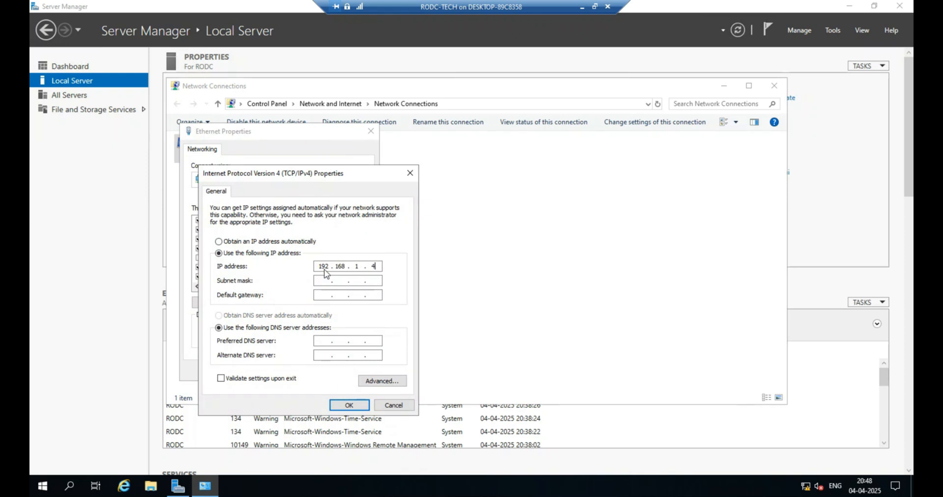
pyautogui.write('4')
pyautogui.press('Tab')
pyautogui.press('Tab')
pyautogui.write('192 . 168 . 1')
# Set the preferred DNS server to 192.168.1.1 and the alternate DNS server to 192.168.1.2.
pyautogui.click(315, 343)
pyautogui.write('192 . 168')
pyautogui.write('192 . 168 . 1')
# Add 192.168.1.4 as a third DNS server in the advanced TCP/IP settings and confirm all dialogs.
pyautogui.click(399, 382)
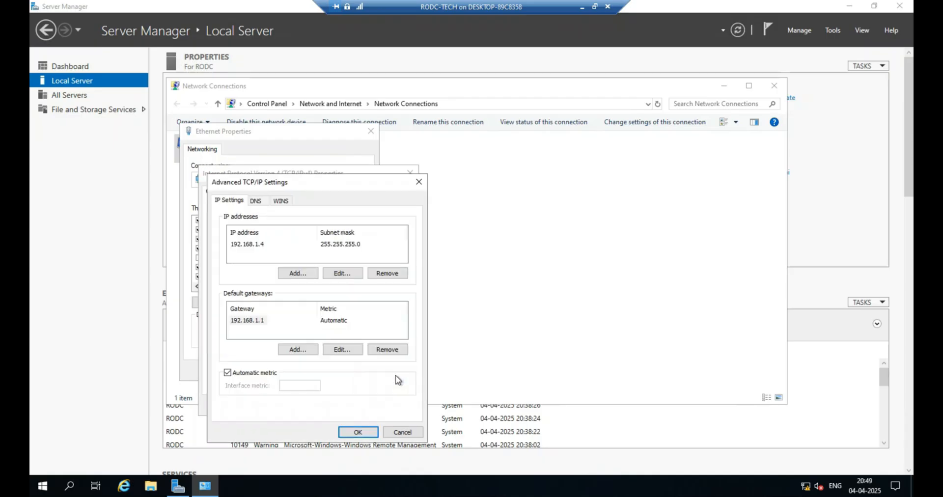
pyautogui.click(255, 203)
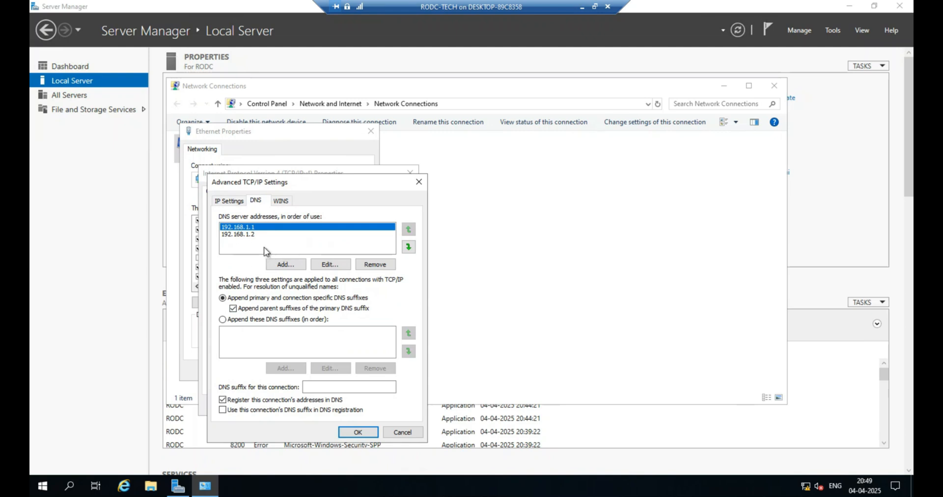
pyautogui.click(284, 264)
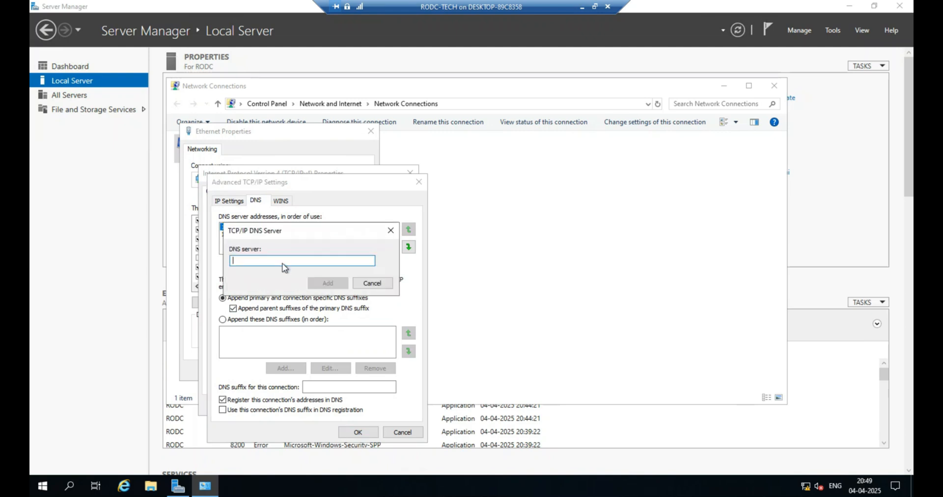
pyautogui.write('192.168.1.4')
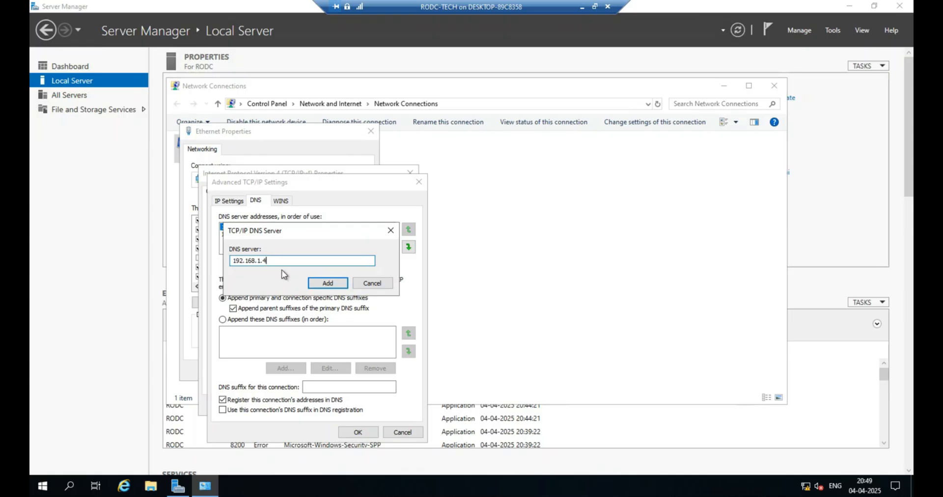
pyautogui.click(327, 283)
pyautogui.click(344, 432)
pyautogui.click(355, 406)
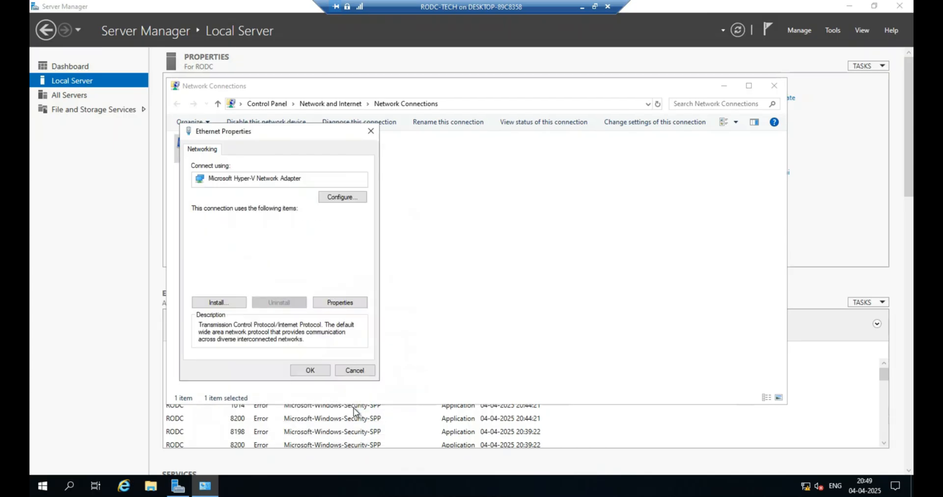
pyautogui.click(308, 370)
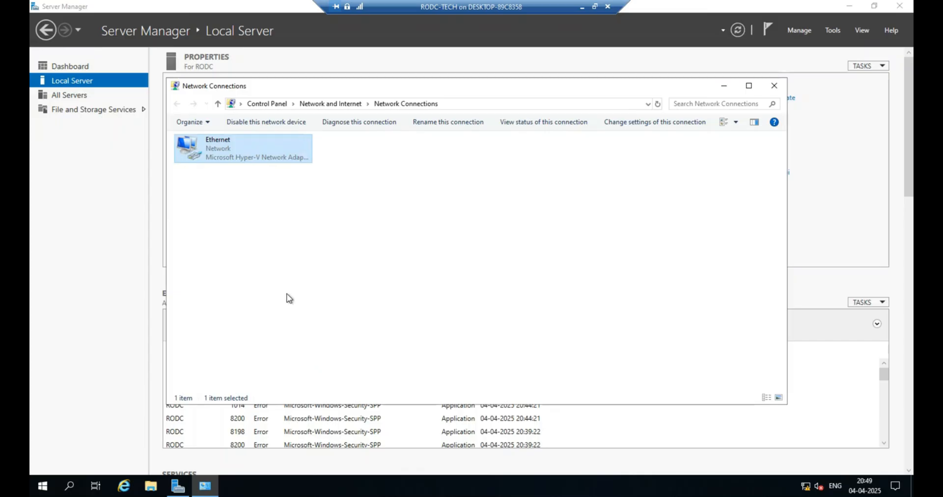
# Allow the RODC to be discoverable on the network and minimize the RODC-TECH window.
pyautogui.click(807, 207)
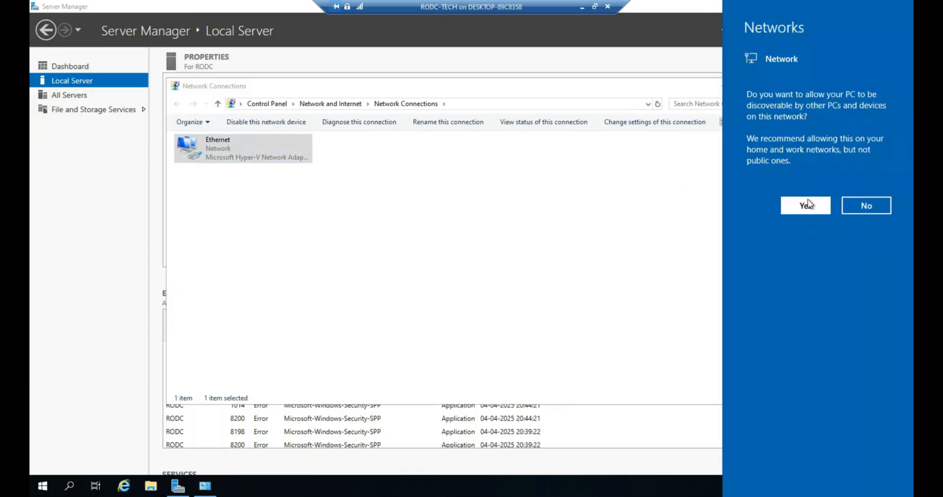
pyautogui.click(582, 9)
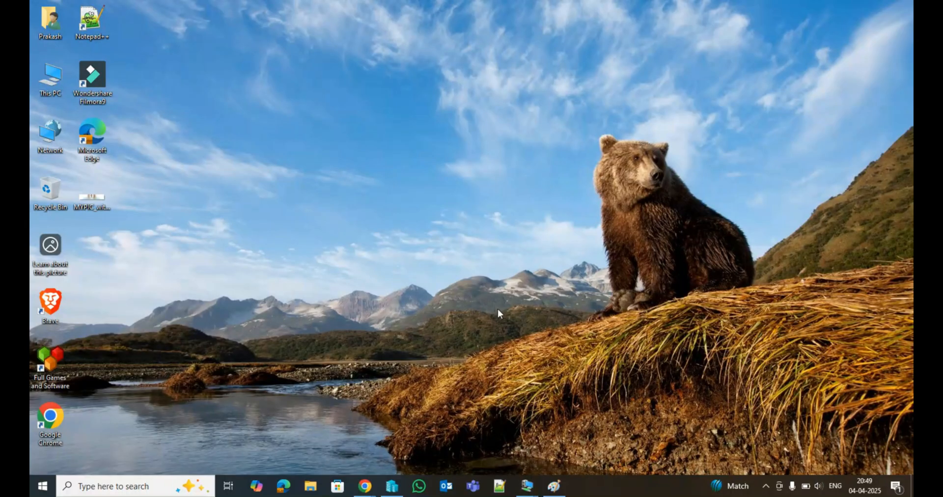
# Switch to the PDC virtual machine and open its Ethernet adapter's IPv4 properties.
pyautogui.moveTo(527, 486)
pyautogui.click(467, 445)
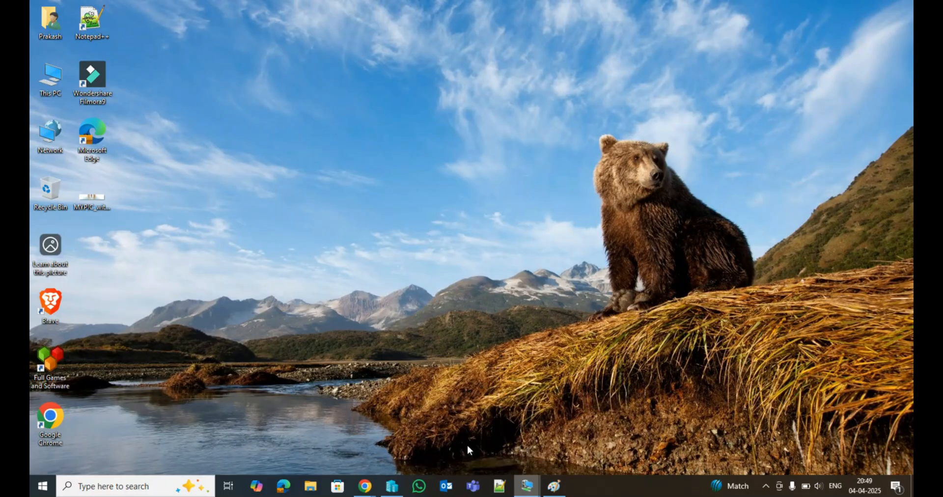
pyautogui.click(300, 185)
pyautogui.click(227, 148)
pyautogui.rightClick(227, 149)
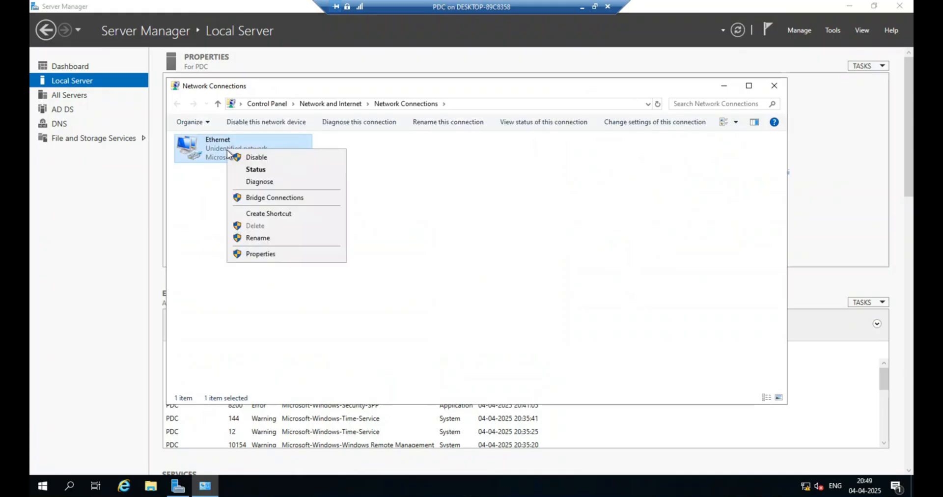
pyautogui.click(256, 254)
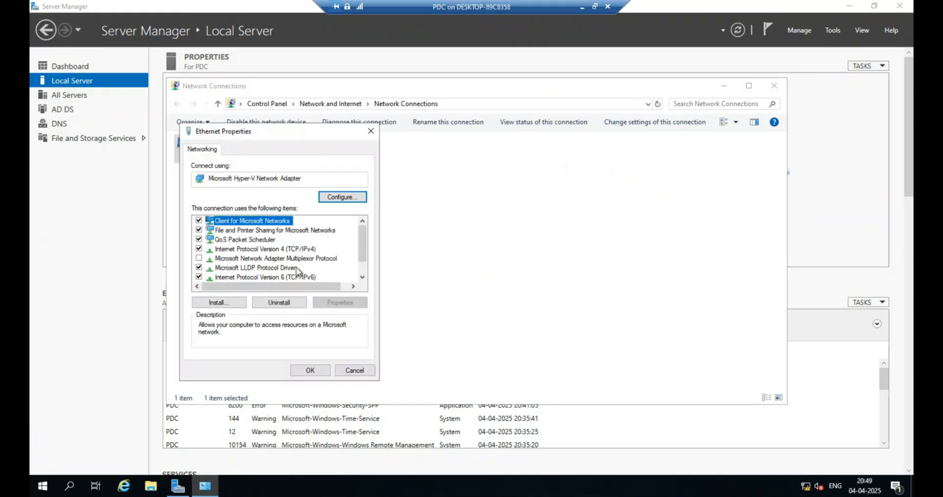
pyautogui.doubleClick(292, 249)
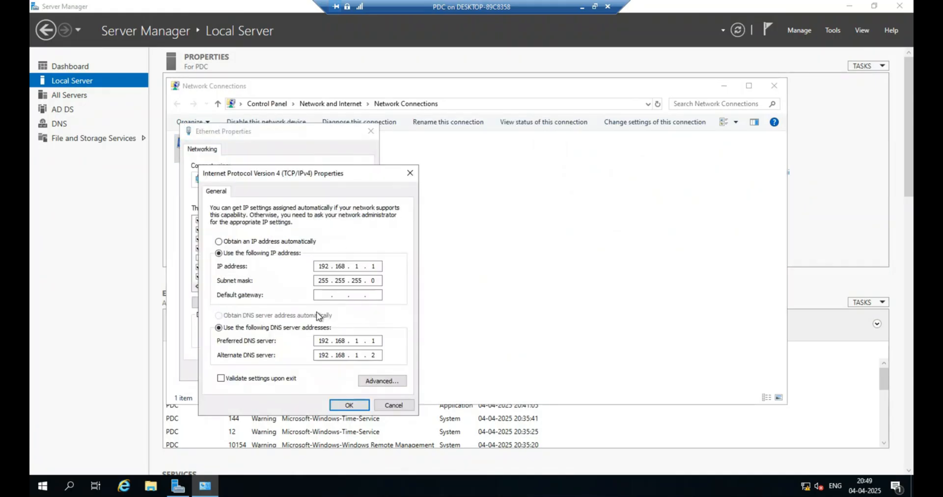
# Add 192.168.1.4 as a third DNS server on the PDC's adapter, confirm all dialogs and refresh Server Manager.
pyautogui.click(382, 381)
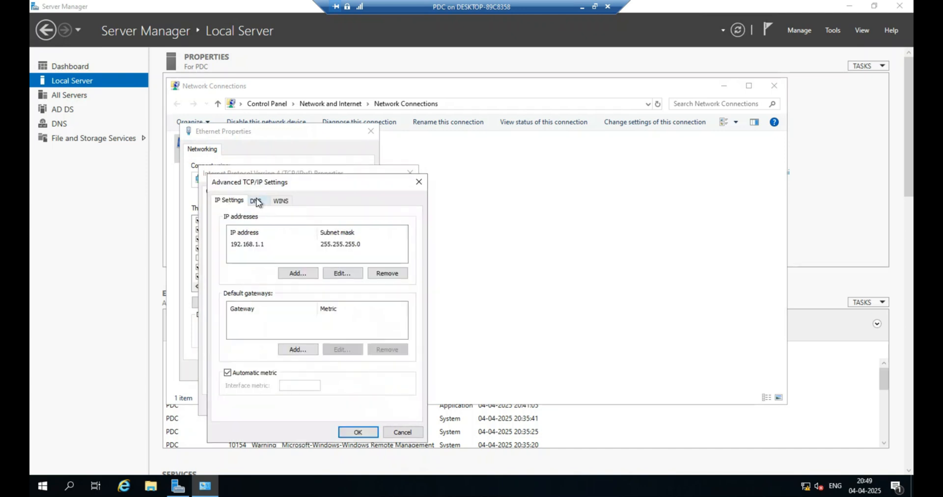
pyautogui.click(258, 203)
pyautogui.click(278, 266)
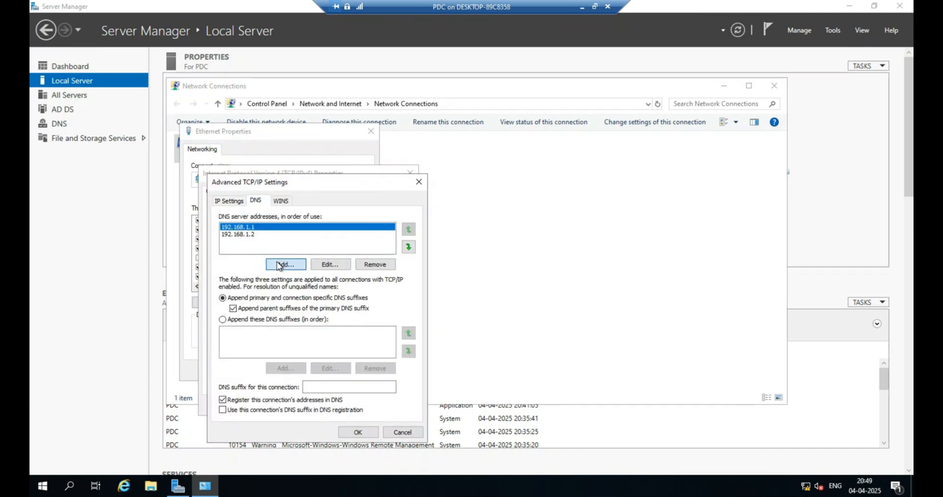
pyautogui.write('192.168.1.4')
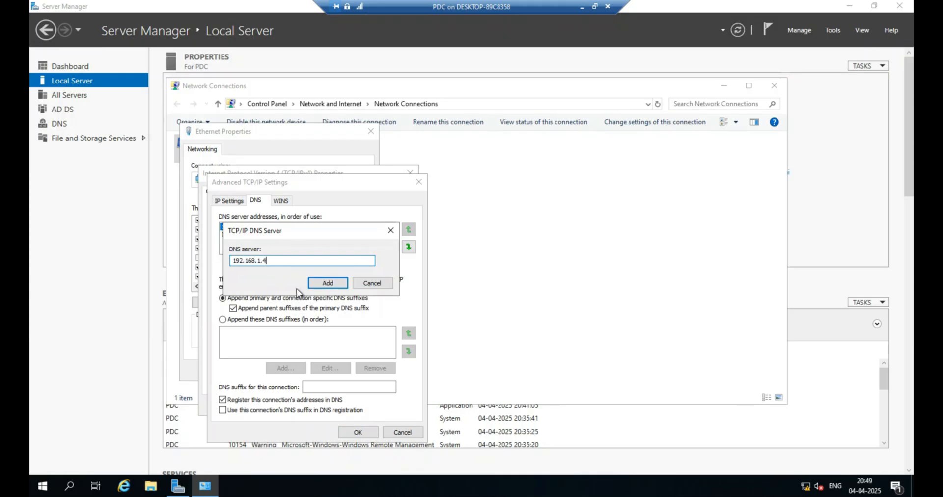
pyautogui.click(326, 282)
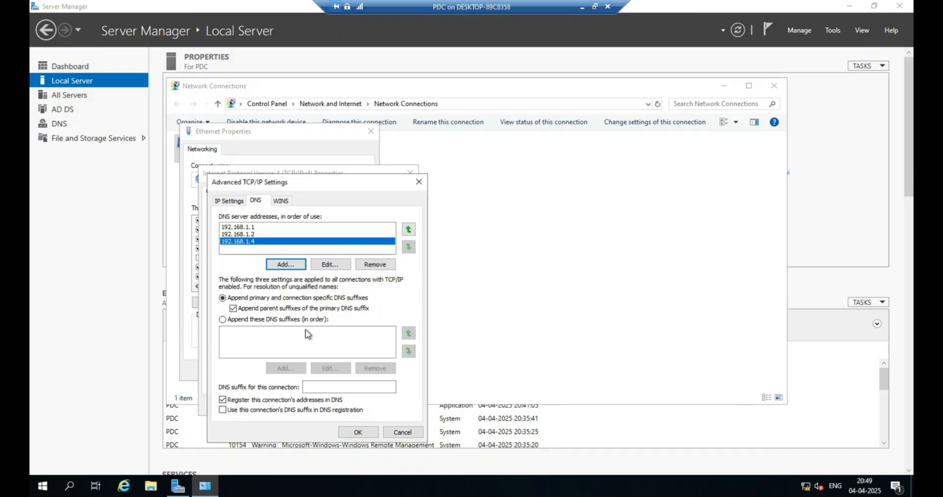
pyautogui.click(351, 434)
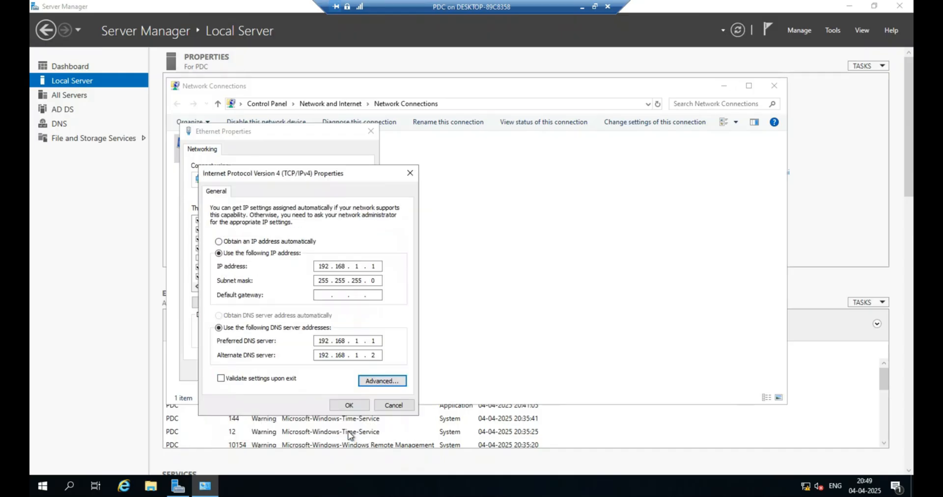
pyautogui.click(348, 410)
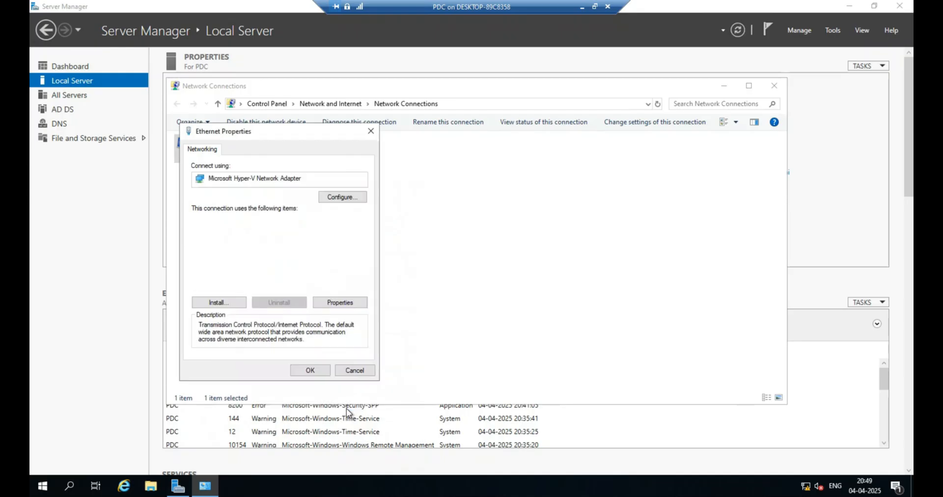
pyautogui.click(317, 372)
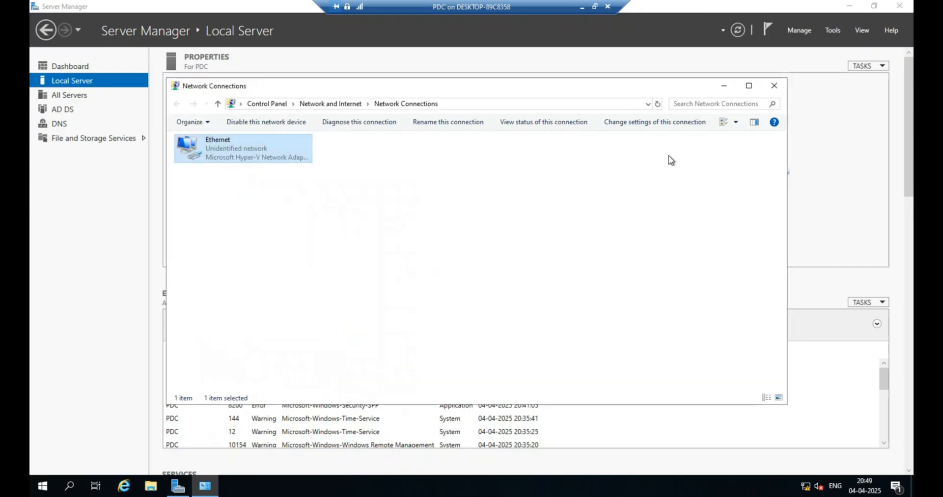
pyautogui.click(774, 86)
pyautogui.click(738, 30)
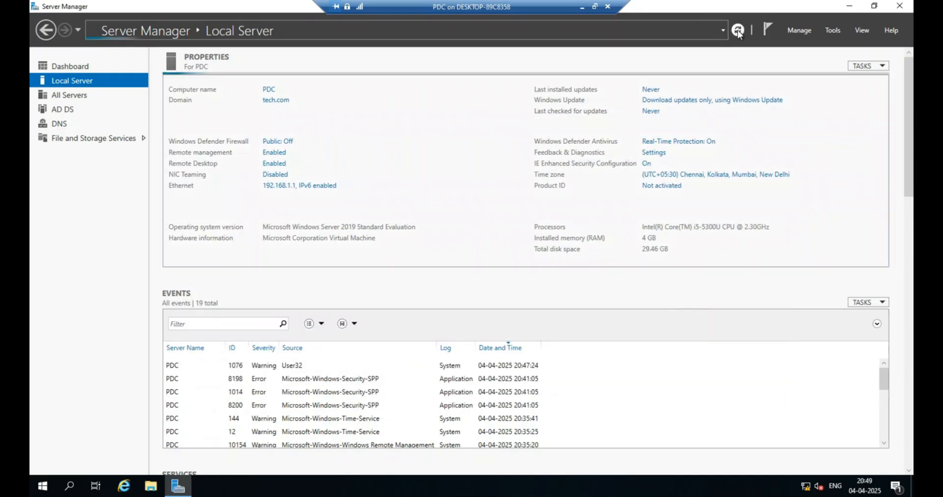
# Open a command prompt on the PDC and ping 192.168.1.4 to check connectivity with the RODC.
pyautogui.press('super+r')
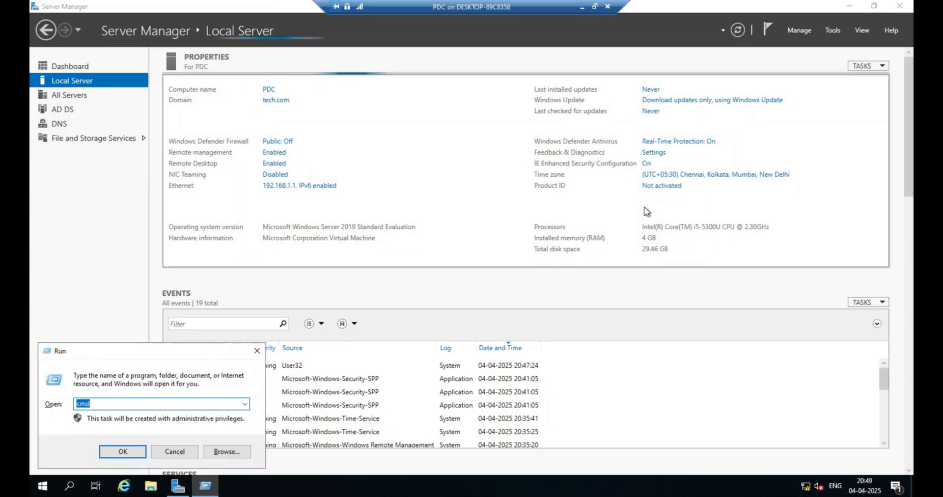
pyautogui.press('Return')
pyautogui.write('pi')
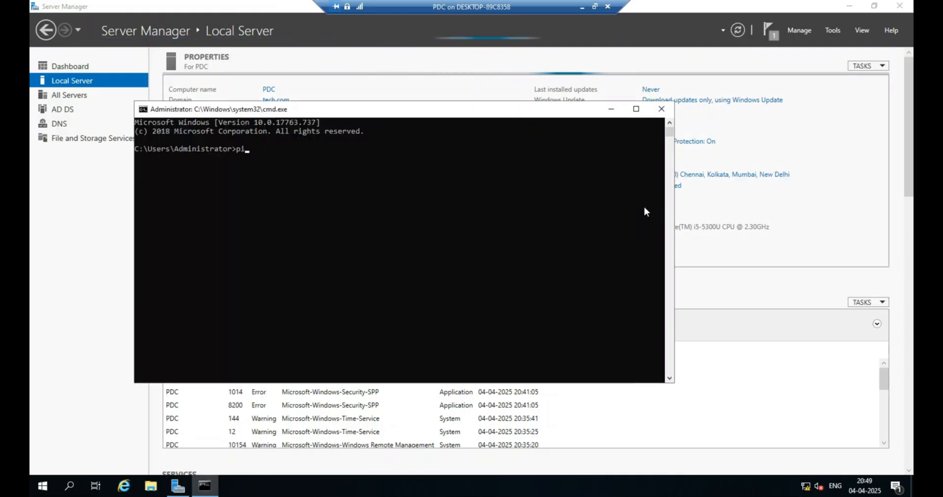
pyautogui.write('ng 192.')
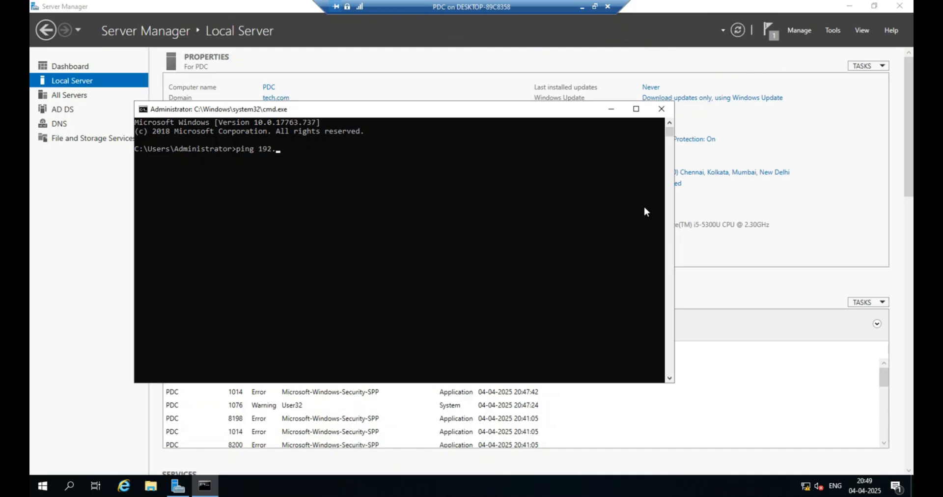
pyautogui.write('168.1.4')
pyautogui.press('Return')
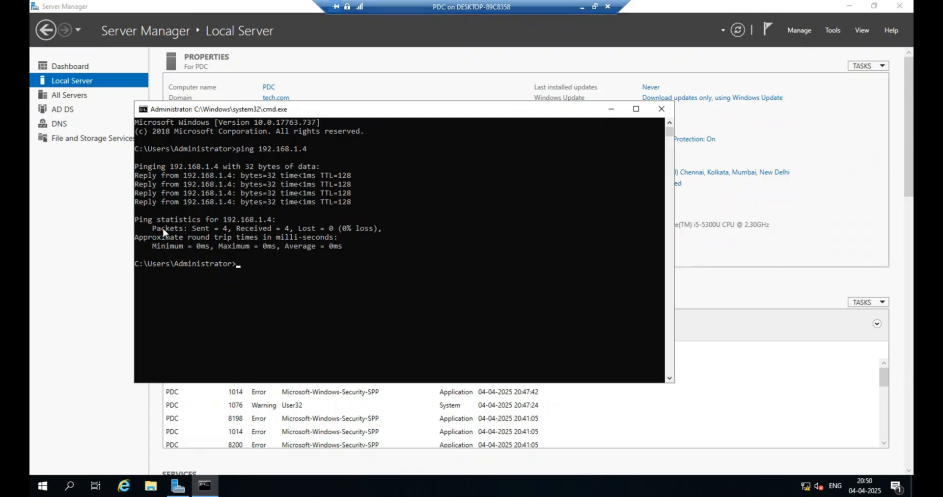
pyautogui.click(189, 229)
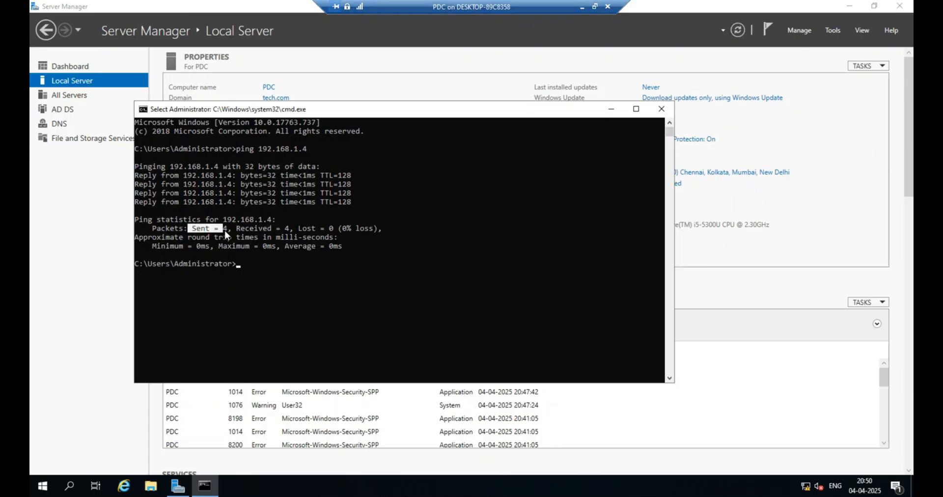
pyautogui.moveTo(231, 229); pyautogui.dragTo(384, 240)
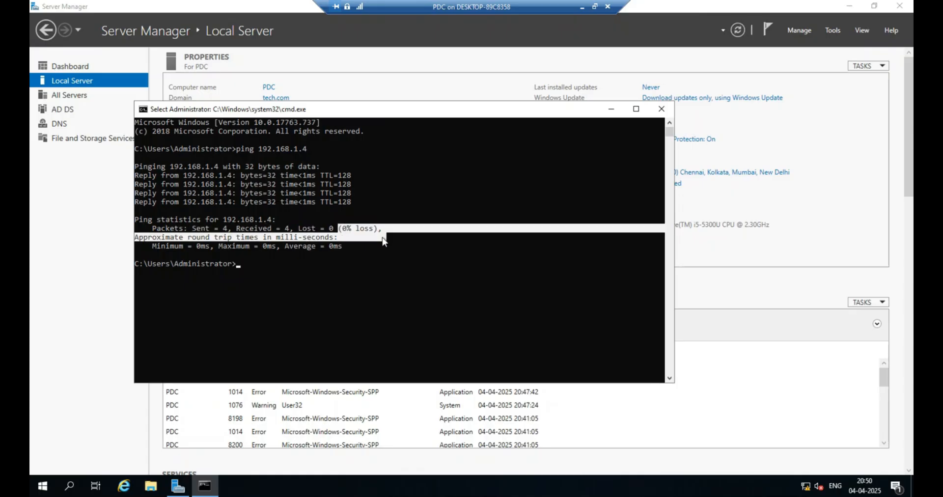
# Switch to the RODC virtual machine and refresh its Server Manager.
pyautogui.click(582, 6)
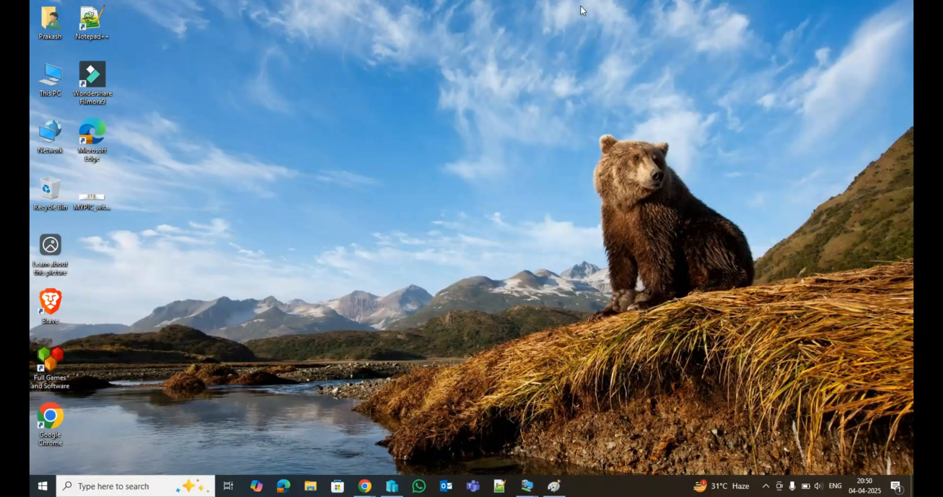
pyautogui.moveTo(527, 486)
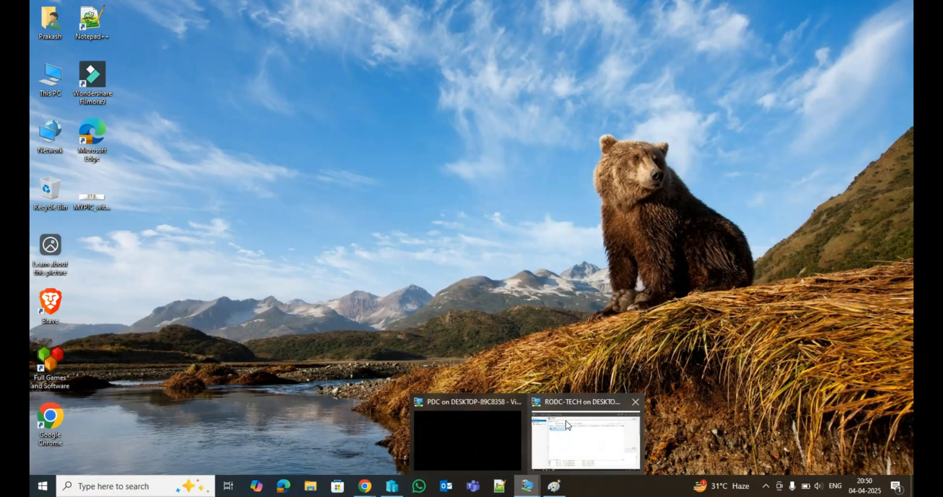
pyautogui.click(598, 434)
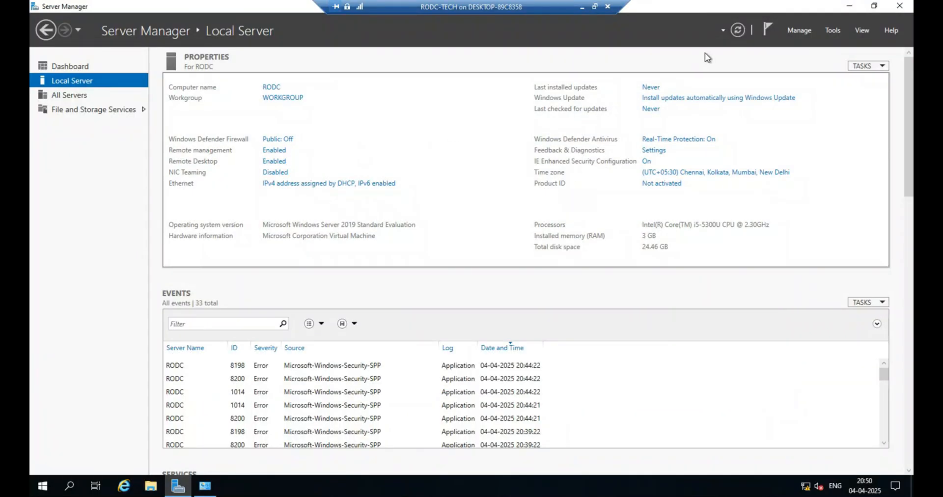
pyautogui.click(737, 31)
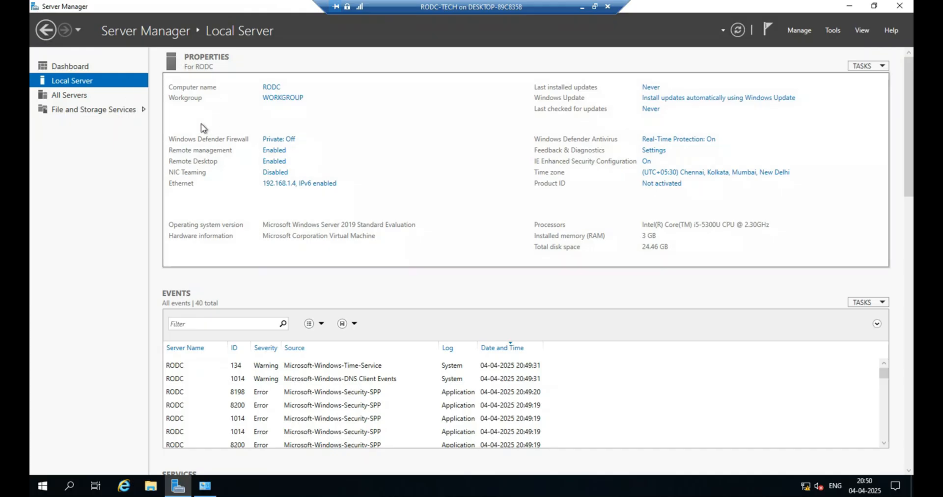
# Open a command prompt on the RODC, ping 192.168.1.1, and close the prompt.
pyautogui.press('super+r')
pyautogui.write('c')
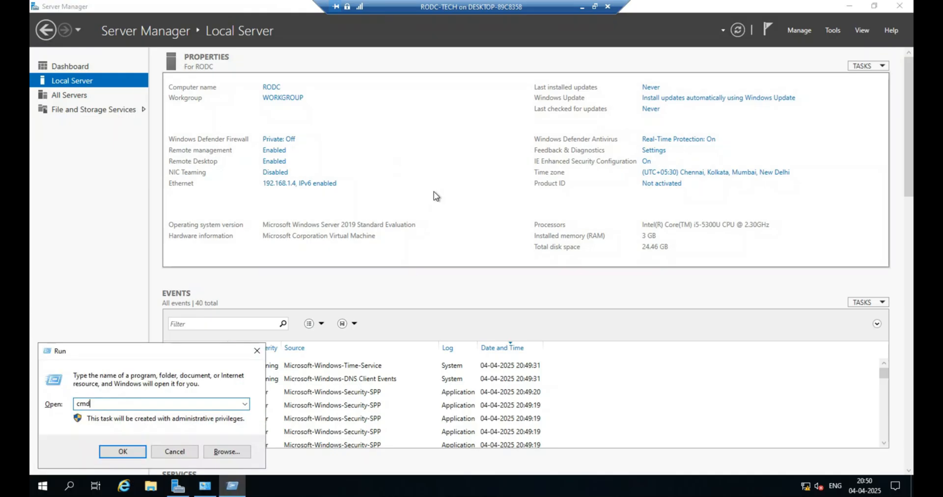
pyautogui.press('Return')
pyautogui.write('ping 192.168.1.1')
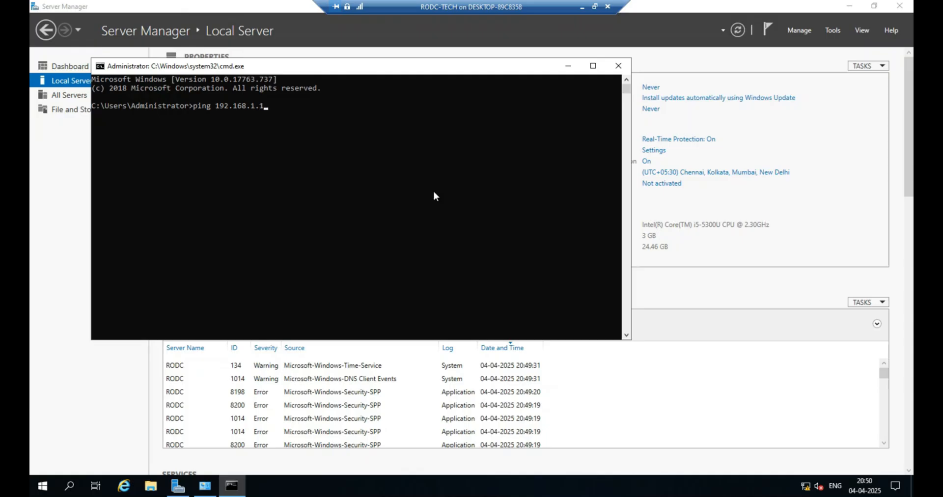
pyautogui.press('Return')
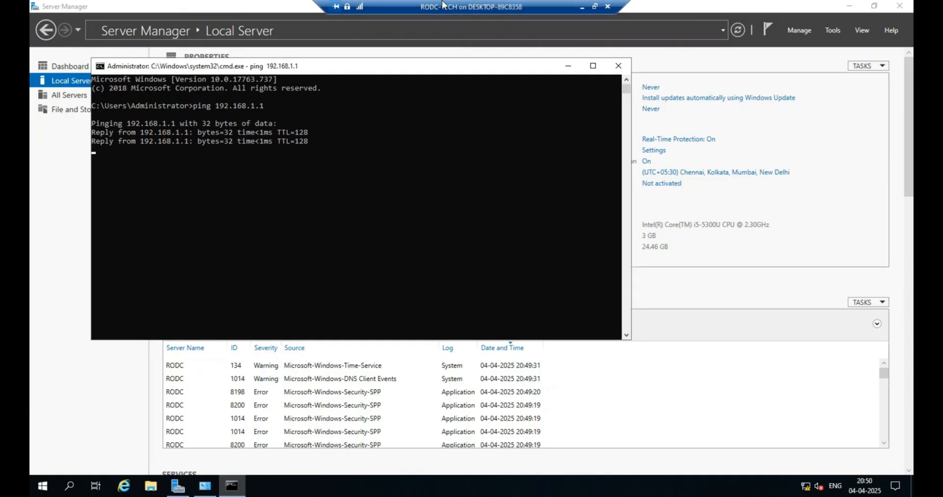
pyautogui.click(618, 66)
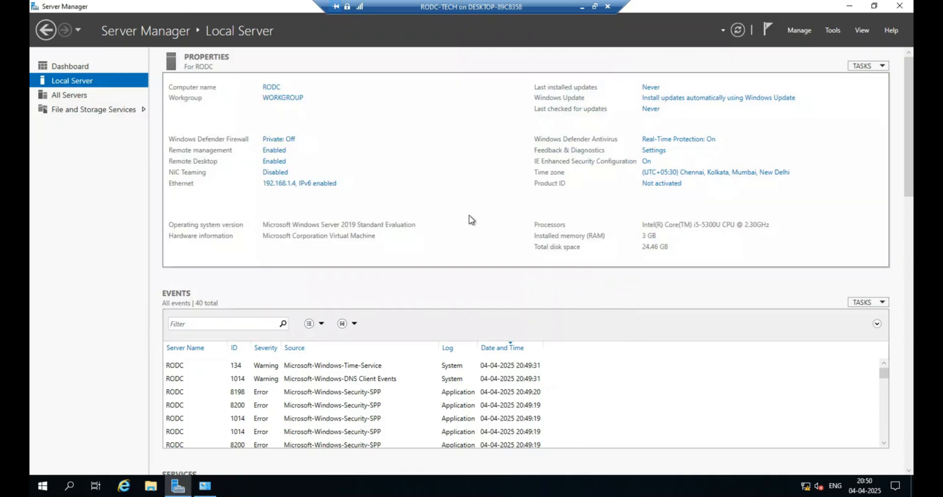
pyautogui.click(799, 33)
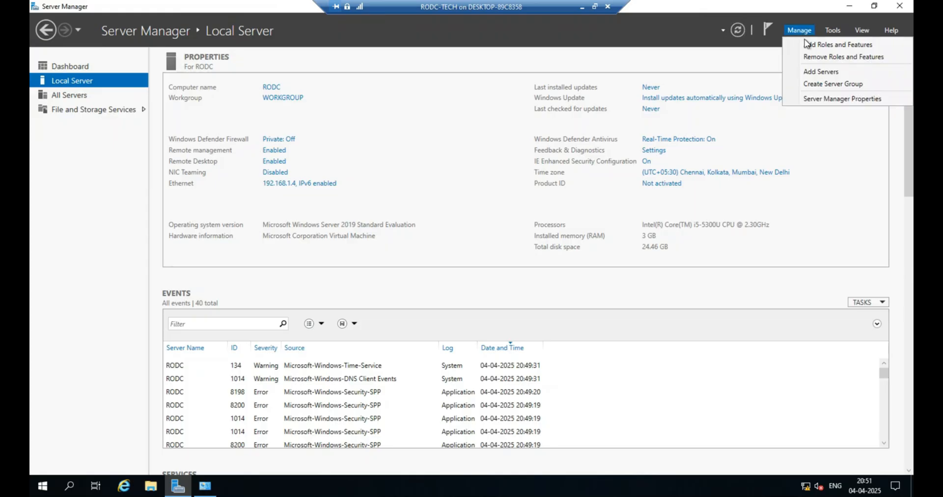
pyautogui.click(806, 43)
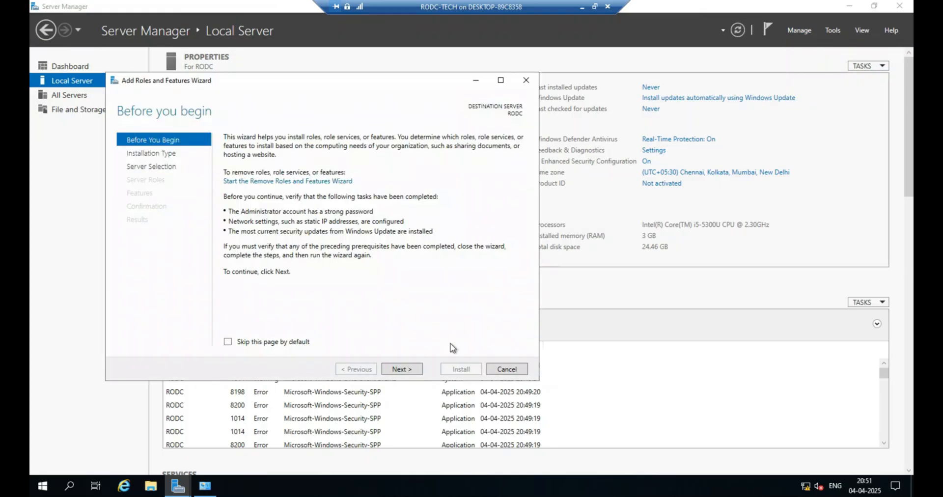
pyautogui.click(497, 370)
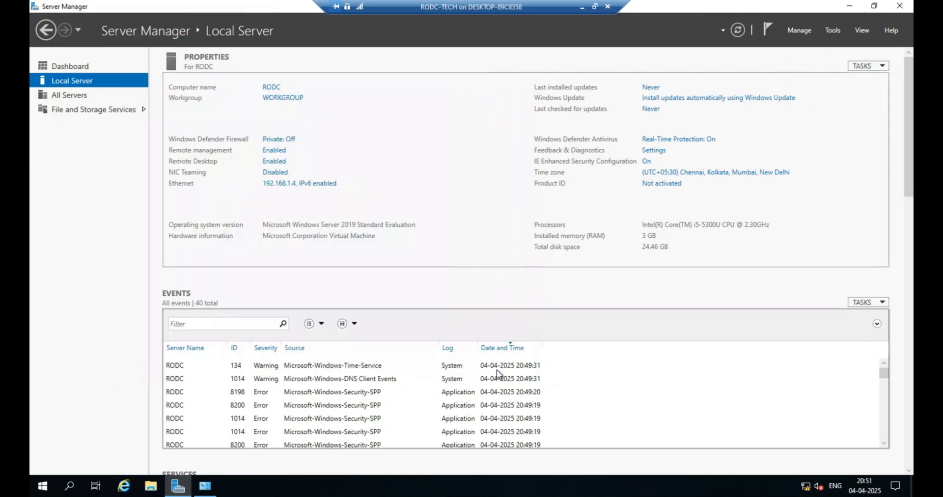
# Switch back to the PDC, close its command prompt and open Active Directory Users and Computers.
pyautogui.click(582, 7)
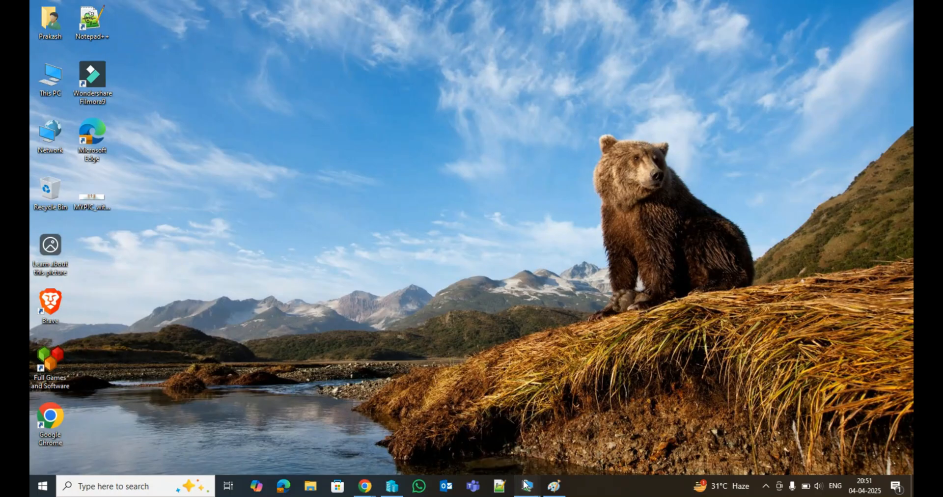
pyautogui.moveTo(526, 485)
pyautogui.click(483, 444)
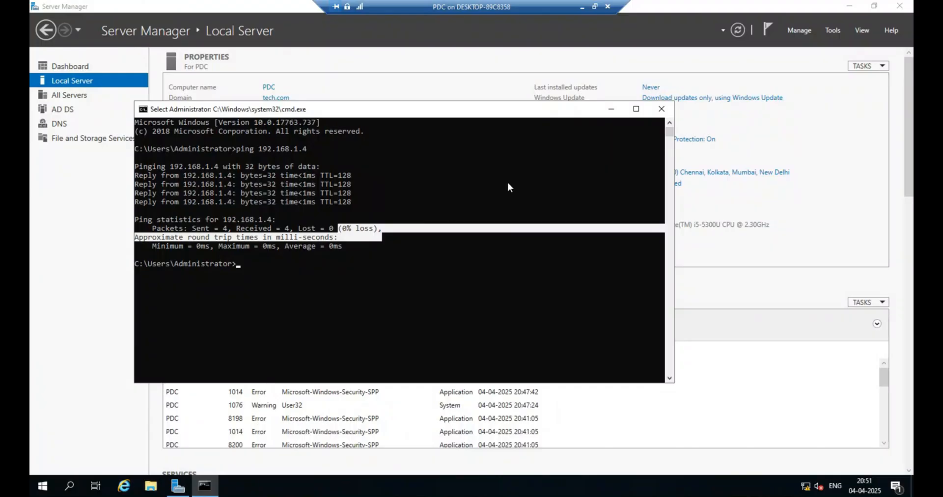
pyautogui.click(661, 109)
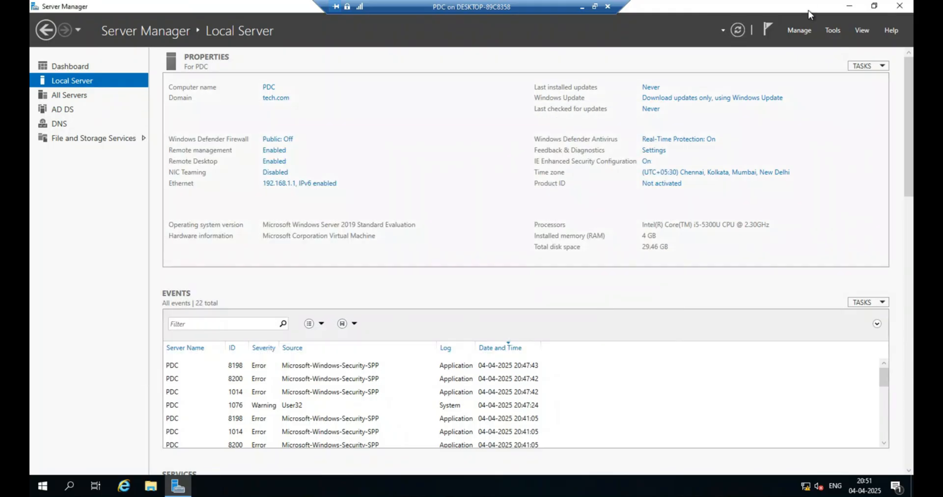
pyautogui.click(829, 31)
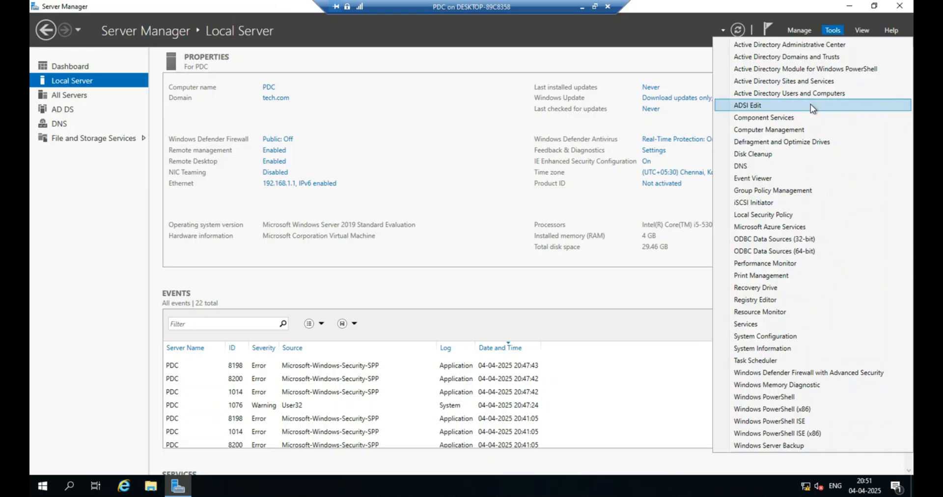
pyautogui.click(808, 94)
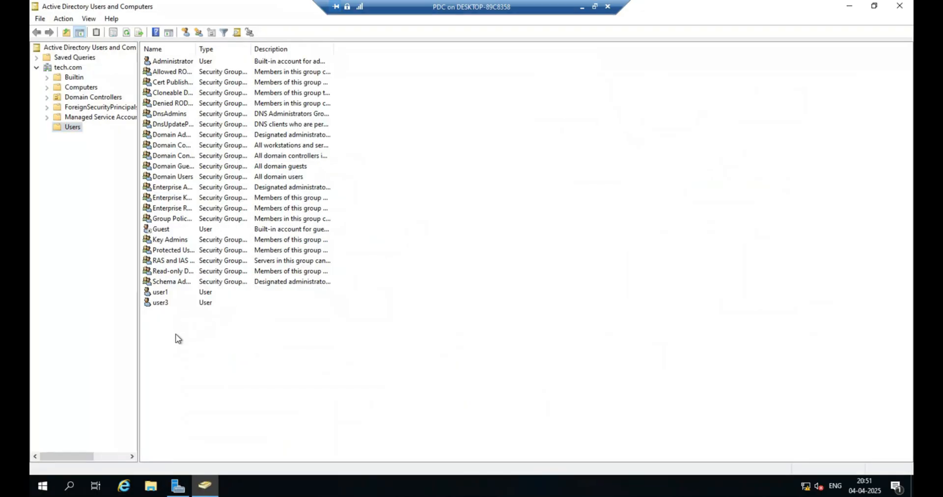
# Create a new user in the Users container with first name IT, last name SUPPORT and logon name ITSUPPORT.
pyautogui.rightClick(175, 334)
pyautogui.moveTo(205, 222)
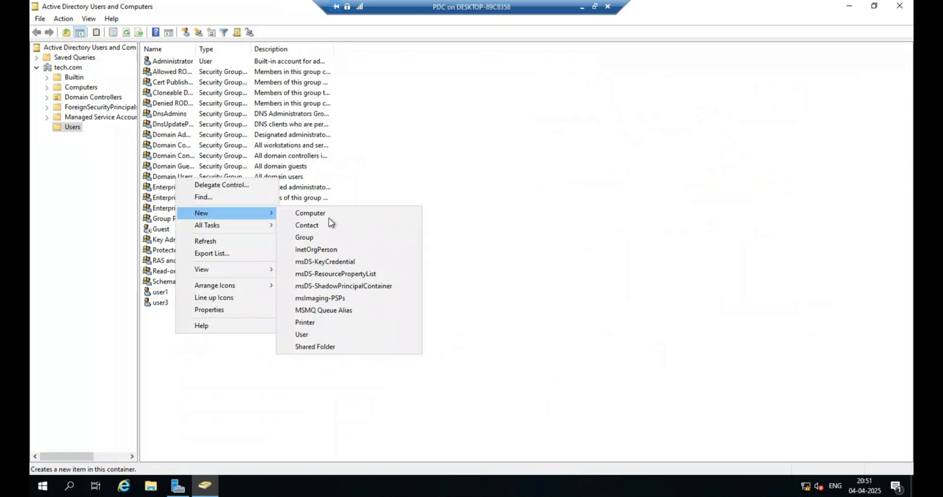
pyautogui.click(302, 333)
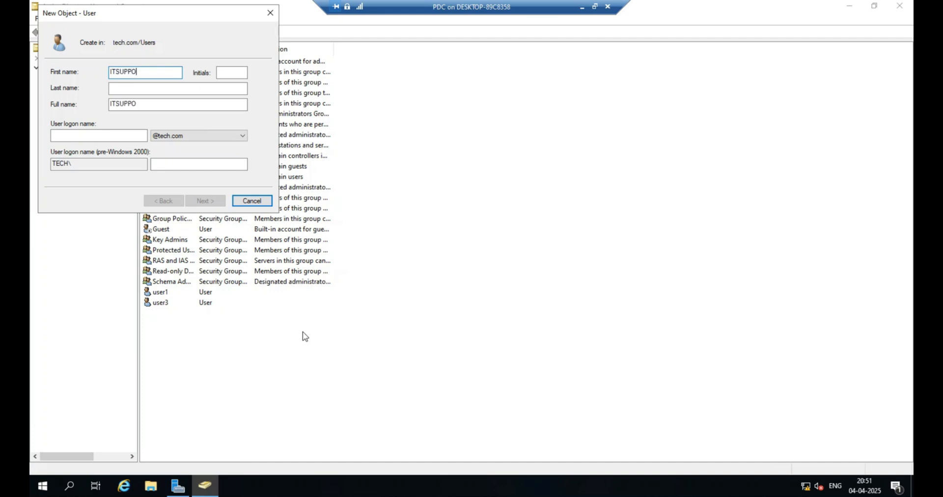
pyautogui.press('BackSpace')
pyautogui.press('Tab')
pyautogui.press('Tab')
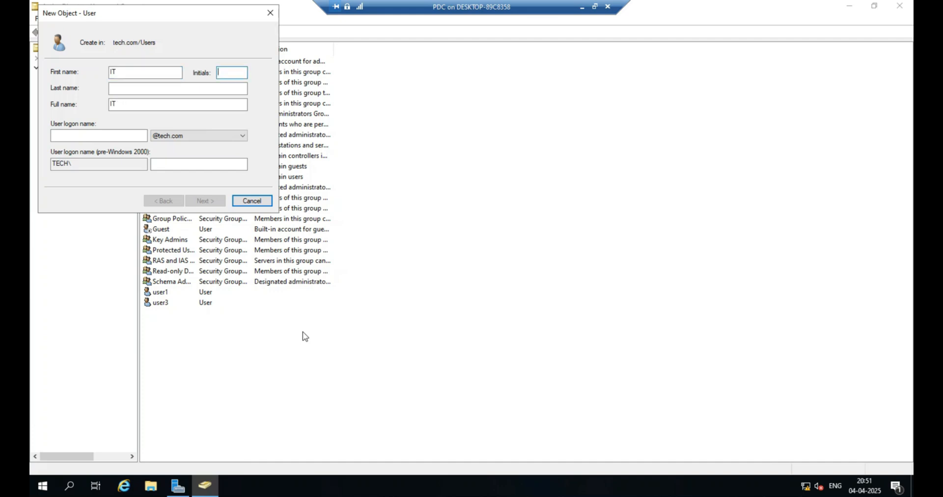
pyautogui.write('S')
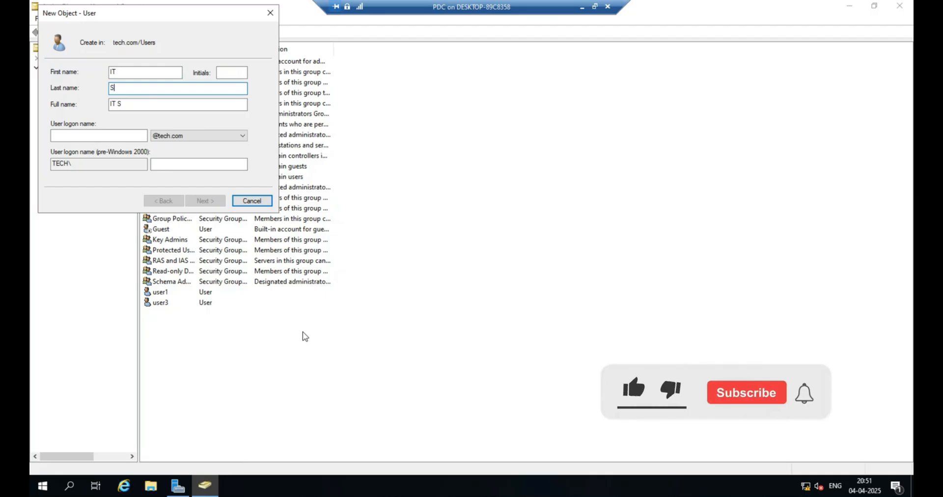
pyautogui.write('UPPORET')
pyautogui.press('BackSpace')
pyautogui.press('BackSpace')
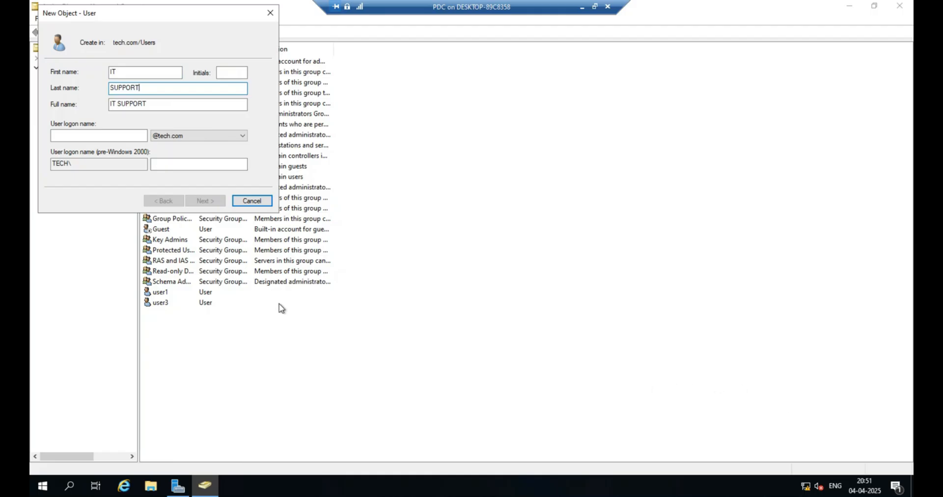
pyautogui.click(85, 135)
pyautogui.write('ITSUPPORT')
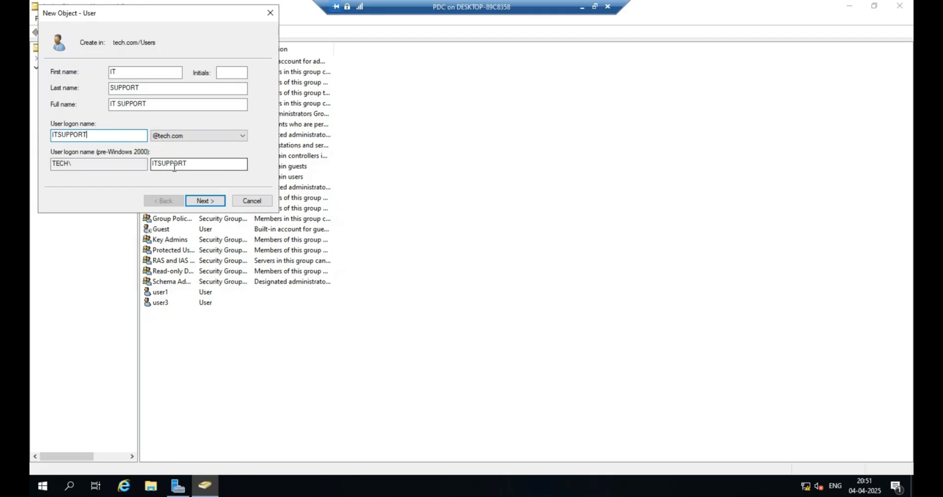
# Enter and confirm the new user's password.
pyautogui.click(209, 200)
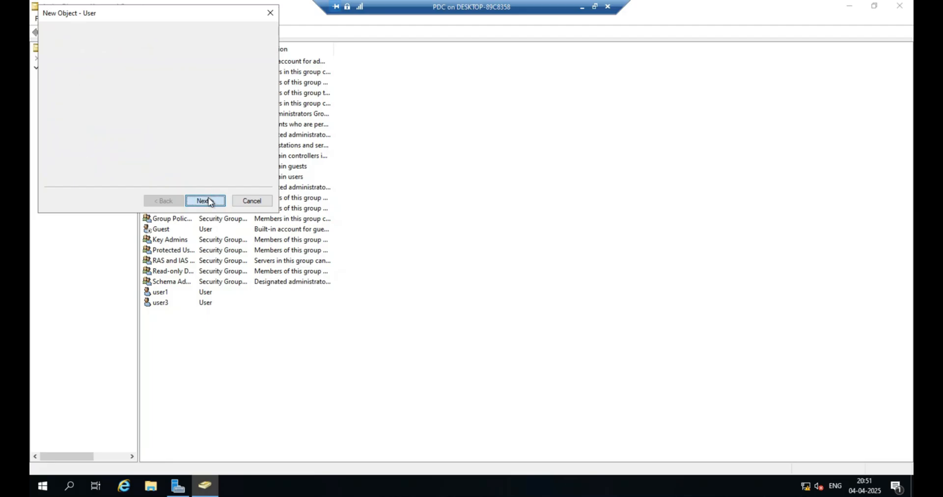
pyautogui.write('P')
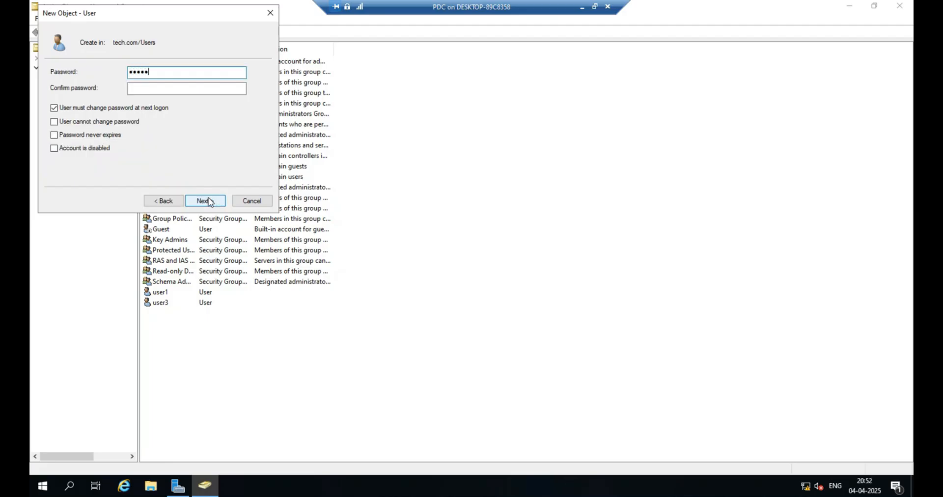
pyautogui.press('Tab')
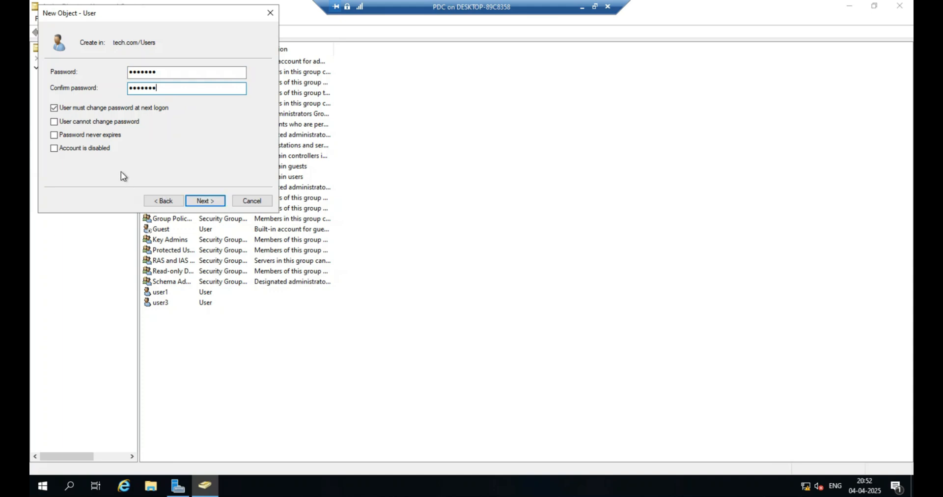
# Clear the must-change-password-at-next-logon option, enable Password never expires, and finish creating the user.
pyautogui.click(77, 109)
pyautogui.click(76, 135)
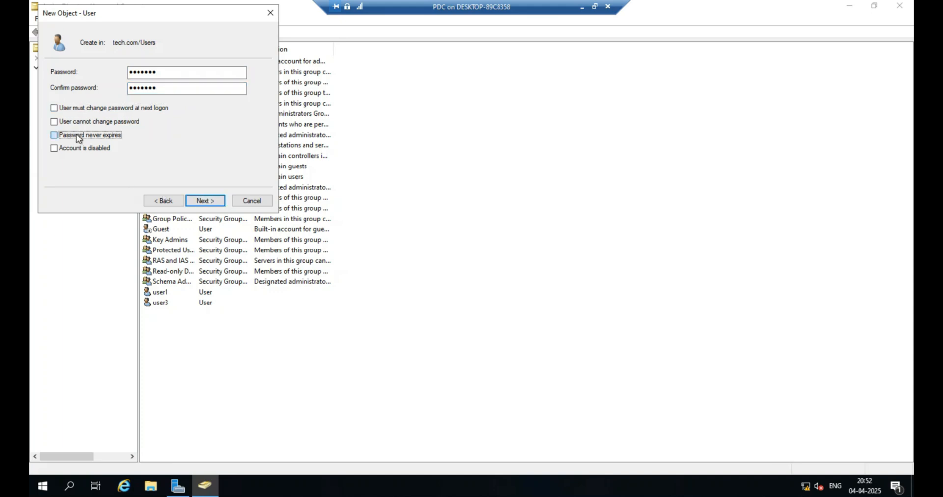
pyautogui.click(205, 201)
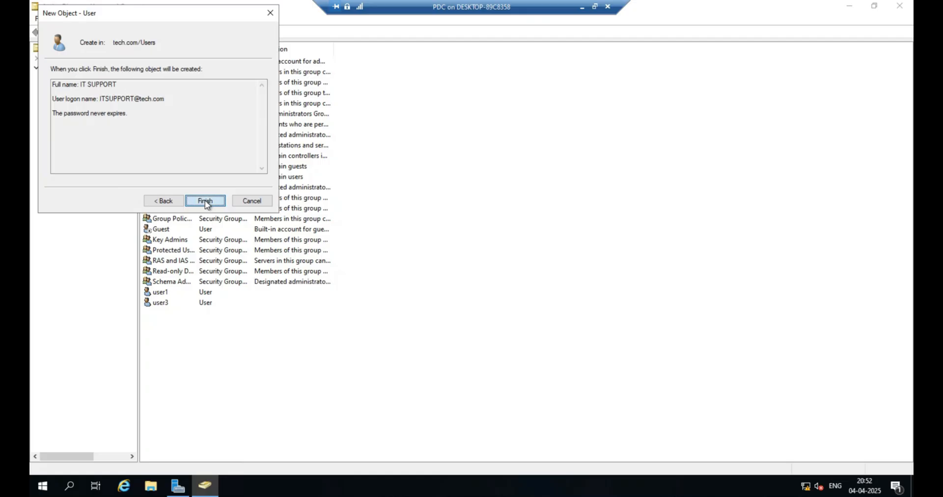
pyautogui.click(205, 201)
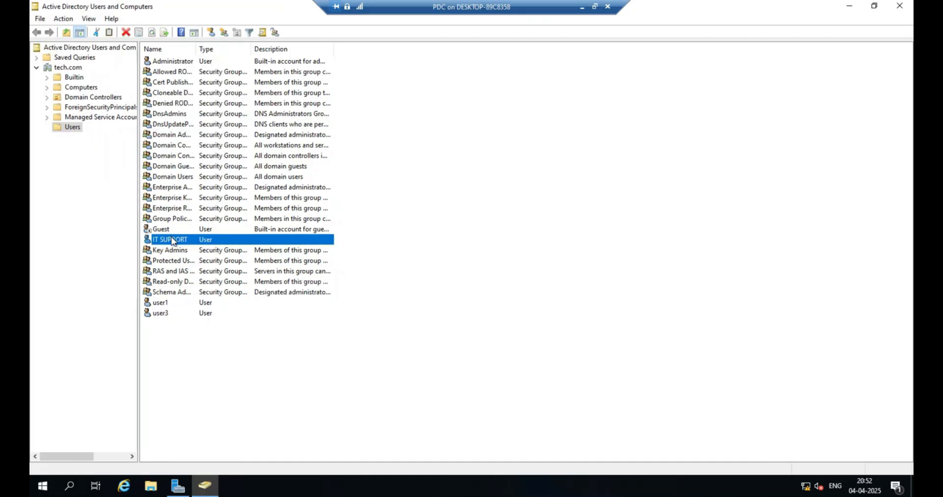
# Open the IT SUPPORT user's properties and review its group memberships.
pyautogui.doubleClick(172, 238)
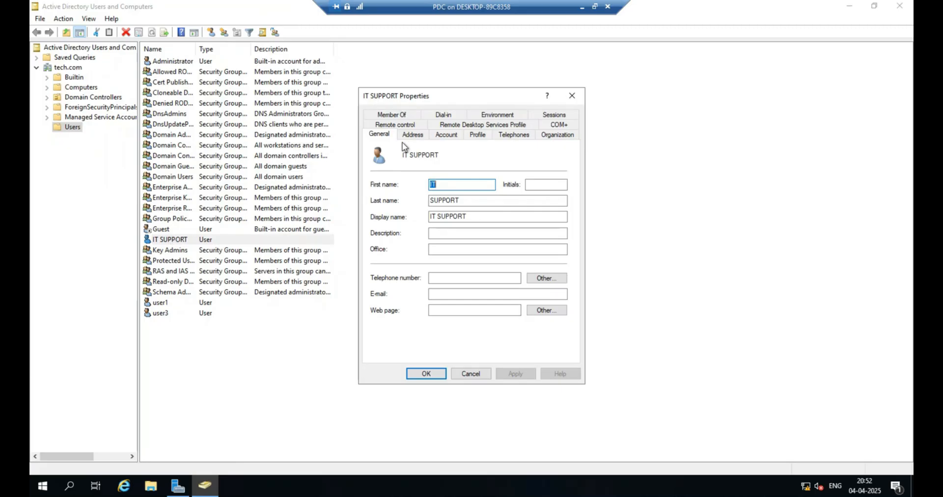
pyautogui.click(404, 116)
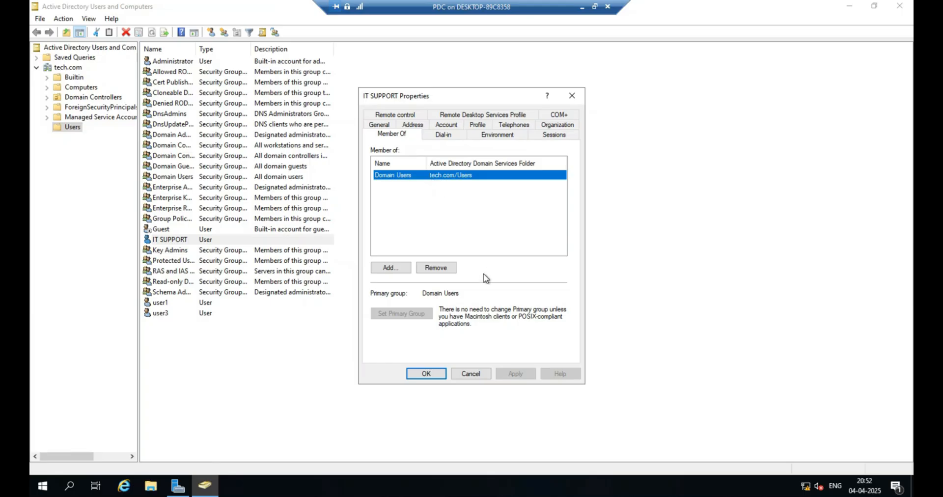
pyautogui.click(481, 374)
pyautogui.click(479, 377)
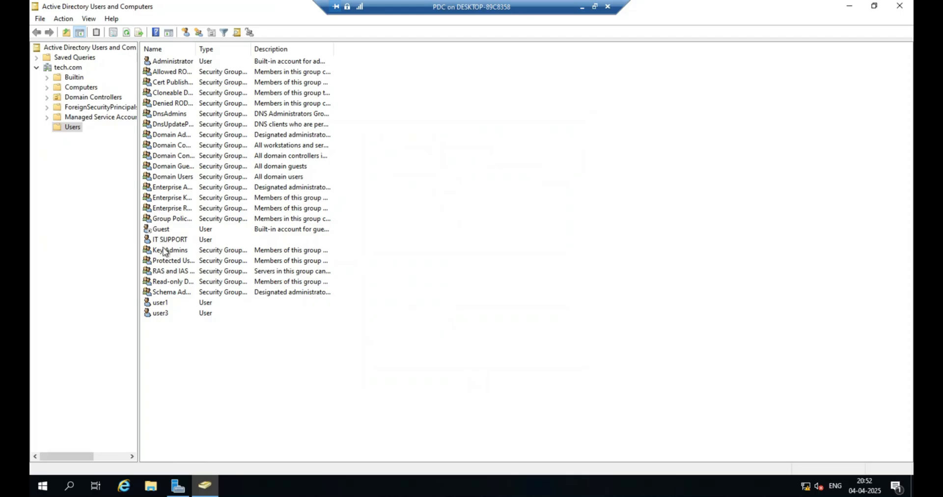
# Widen the Name column and review the Read-only Domain Controllers group's members and memberships.
pyautogui.moveTo(195, 45); pyautogui.dragTo(258, 59)
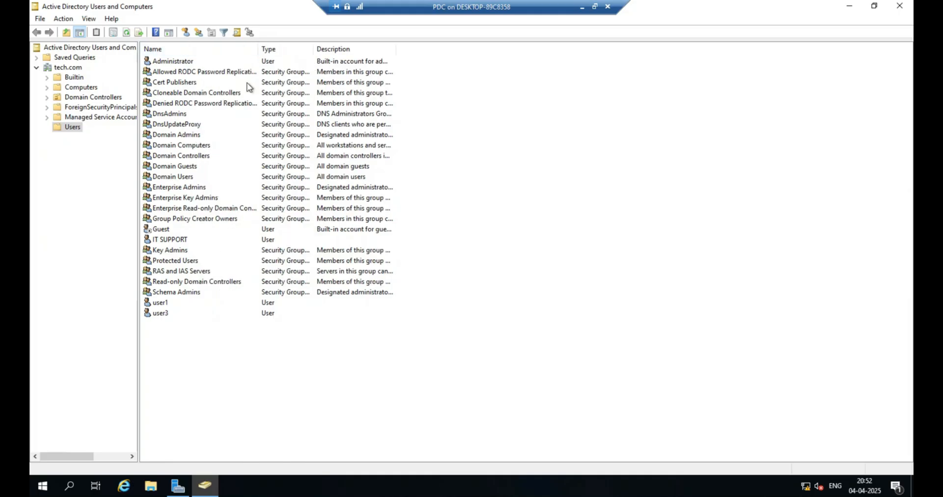
pyautogui.click(194, 284)
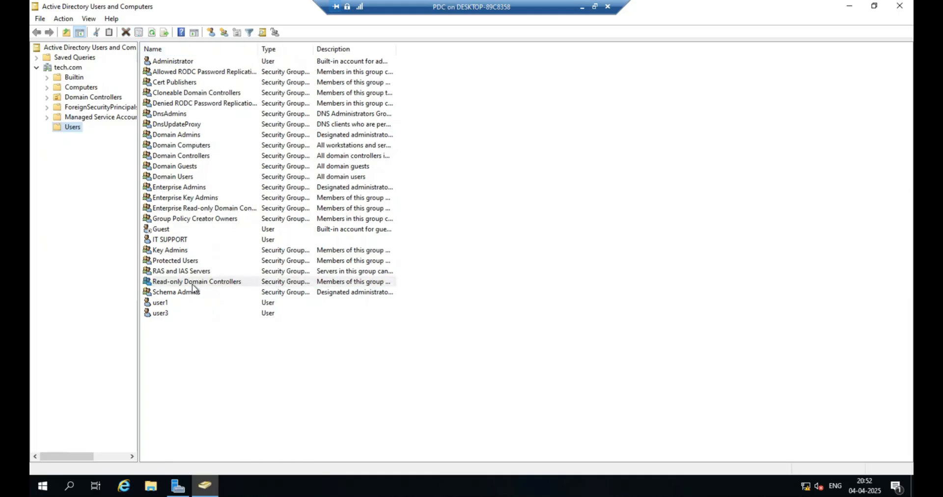
pyautogui.doubleClick(190, 283)
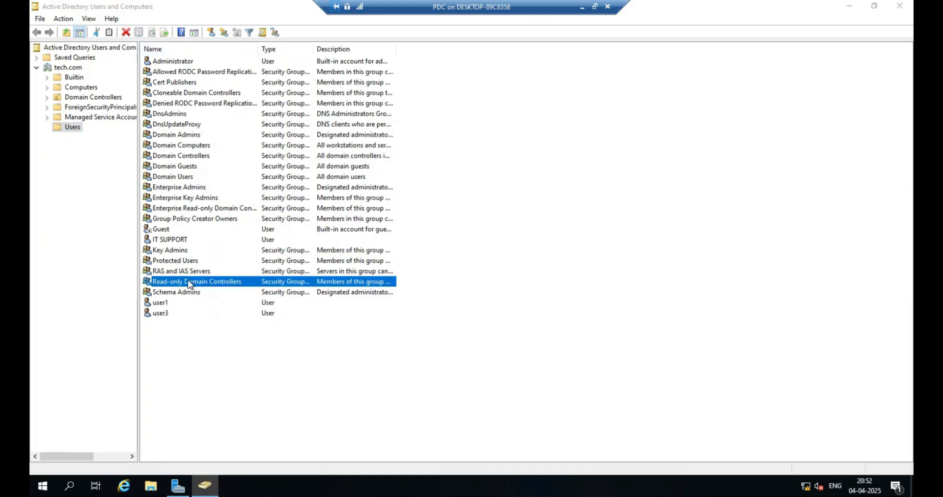
pyautogui.click(405, 115)
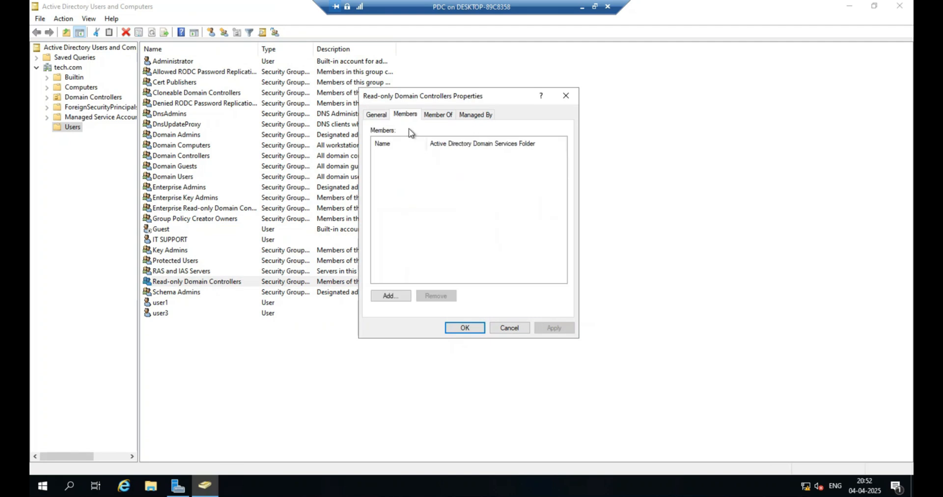
pyautogui.click(437, 115)
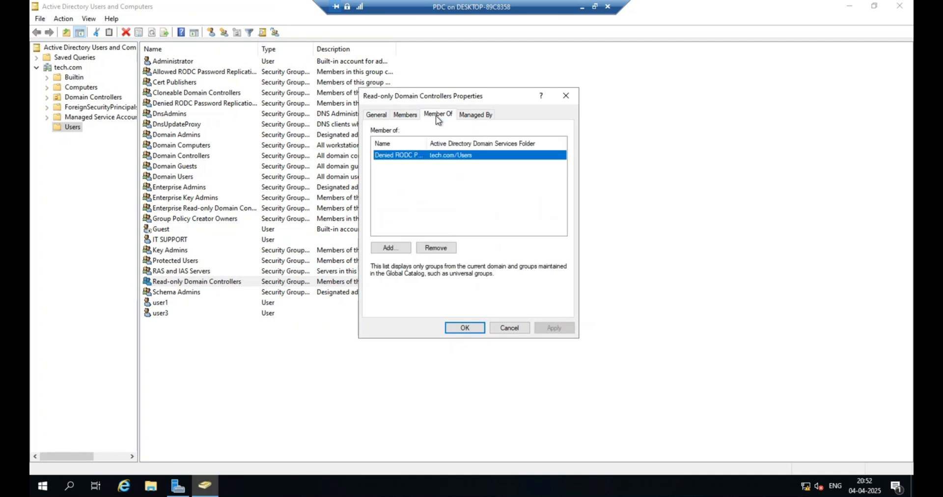
pyautogui.click(406, 115)
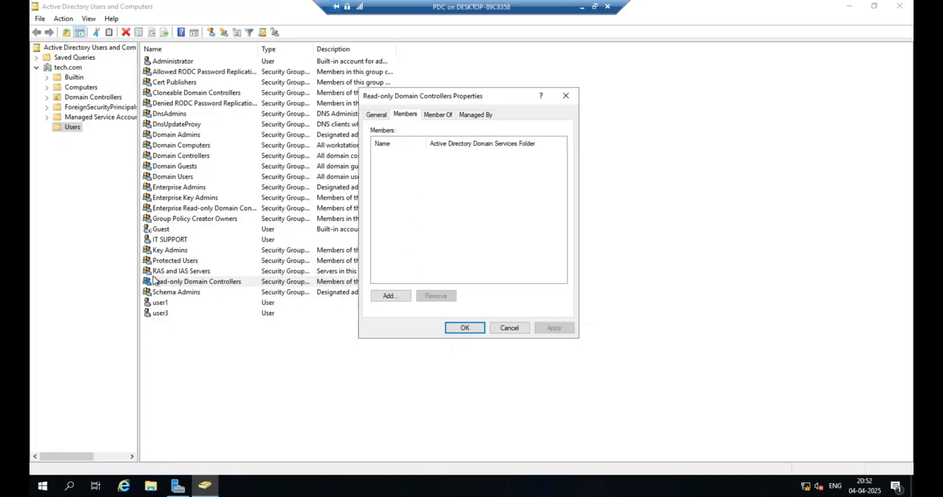
pyautogui.click(391, 297)
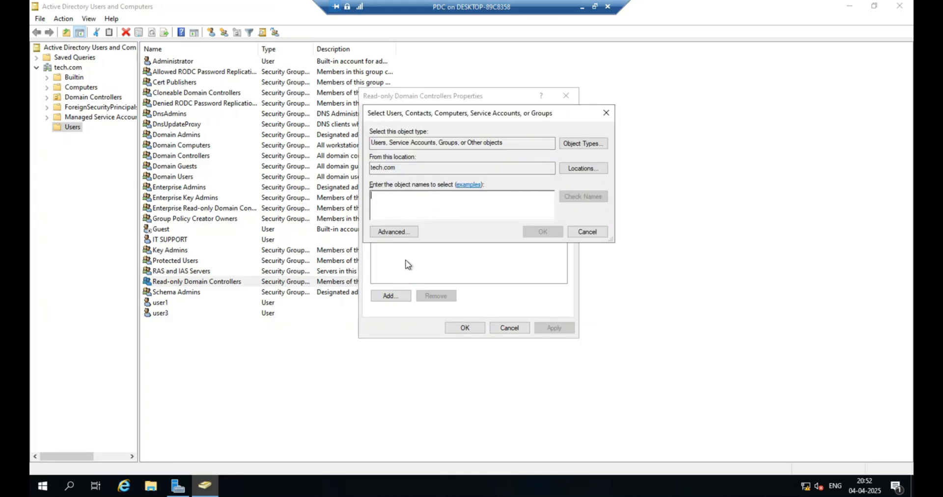
pyautogui.write('IT')
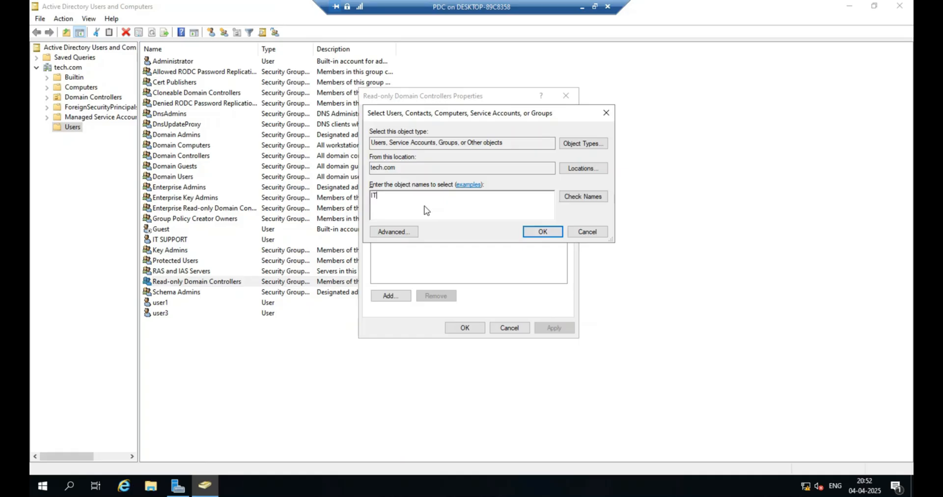
pyautogui.write('SUPPORT')
pyautogui.click(580, 196)
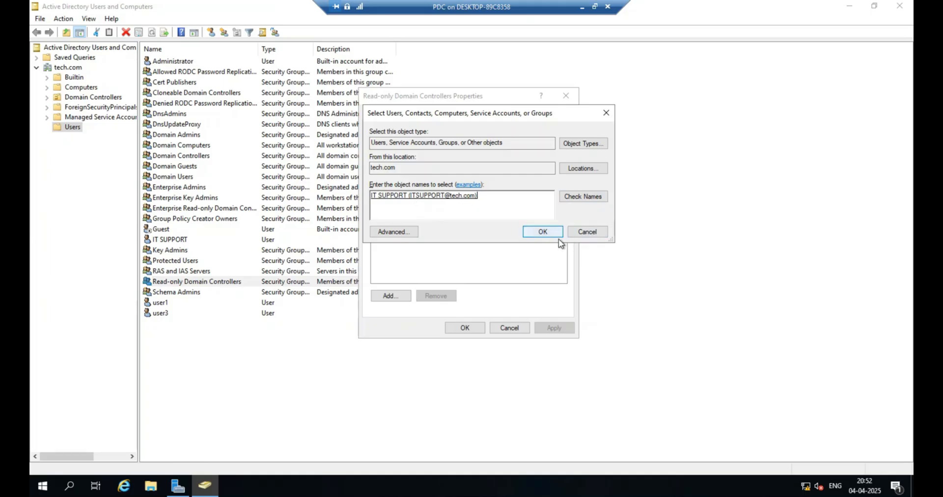
pyautogui.click(586, 231)
pyautogui.click(509, 333)
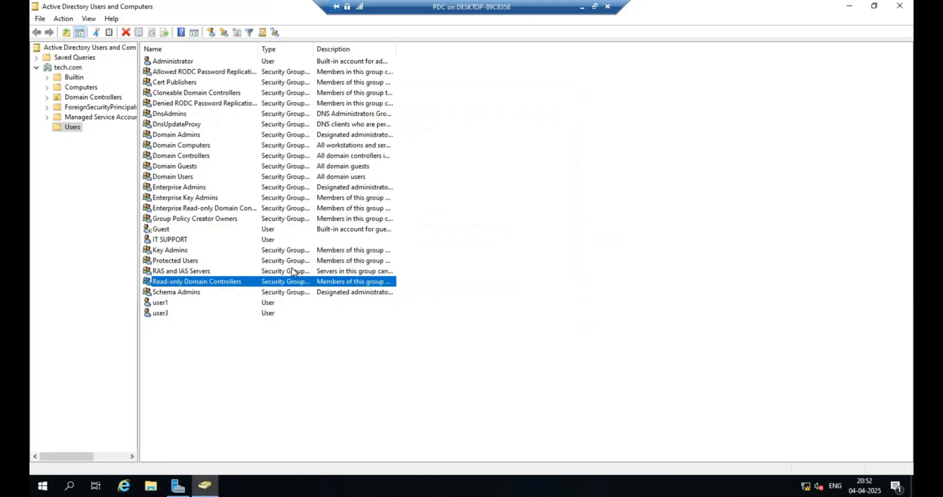
# Add the IT SUPPORT user to the Read-only Domain Controllers group through its Member Of settings.
pyautogui.click(174, 241)
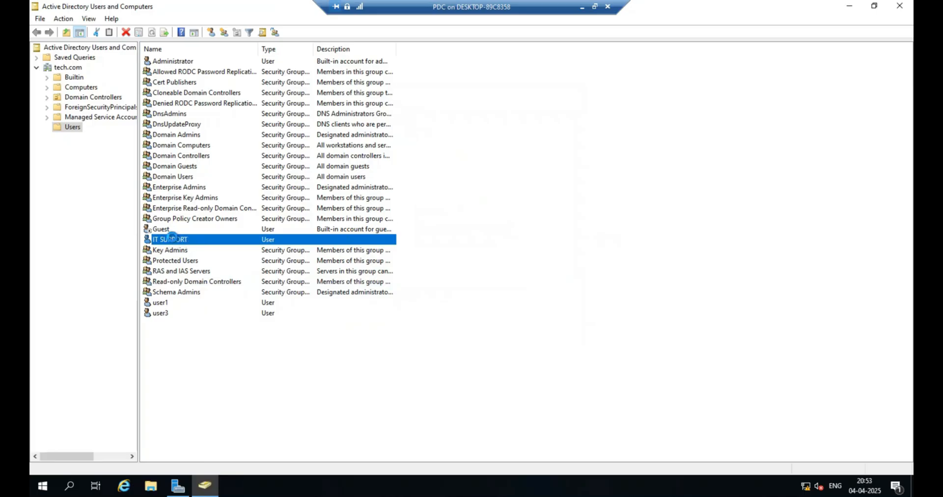
pyautogui.doubleClick(173, 240)
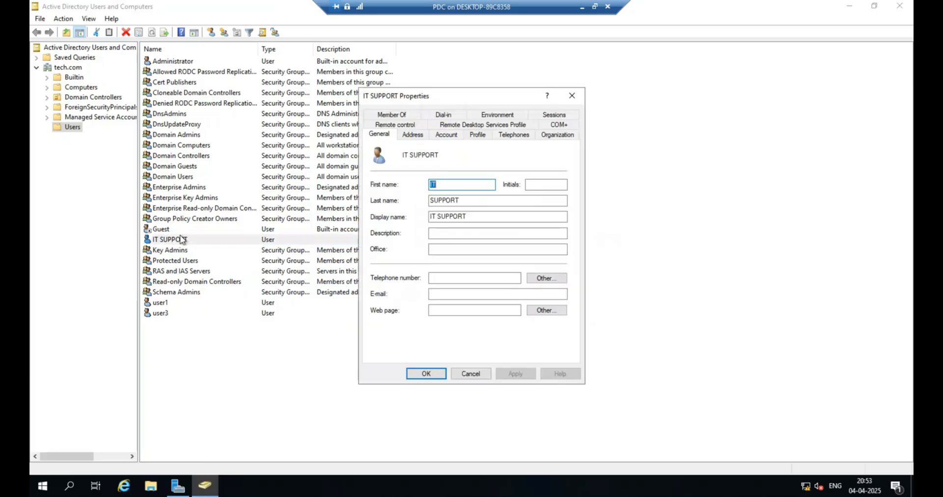
pyautogui.click(393, 115)
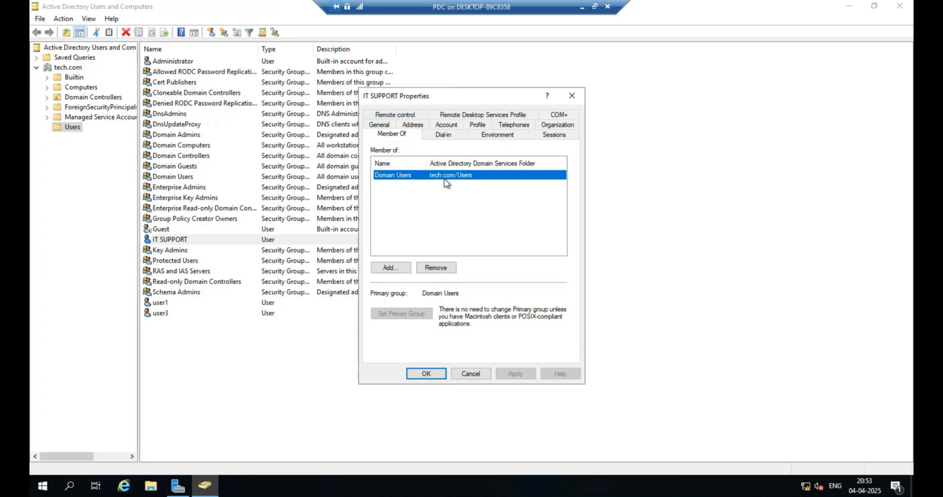
pyautogui.click(400, 270)
pyautogui.write('R')
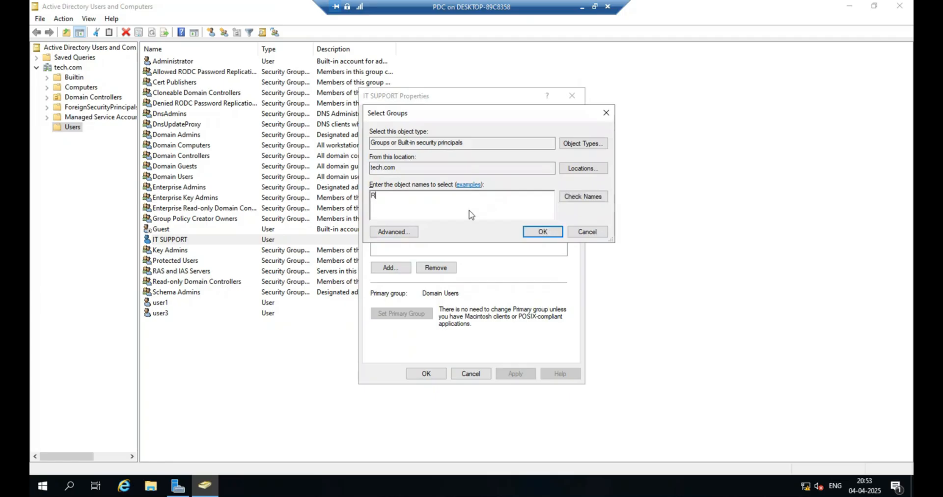
pyautogui.write('ead')
pyautogui.click(585, 196)
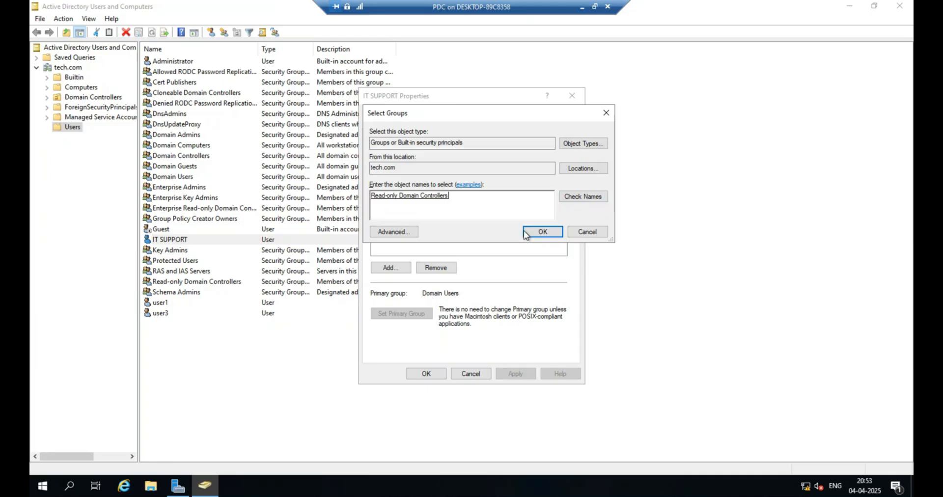
pyautogui.click(542, 232)
pyautogui.click(515, 374)
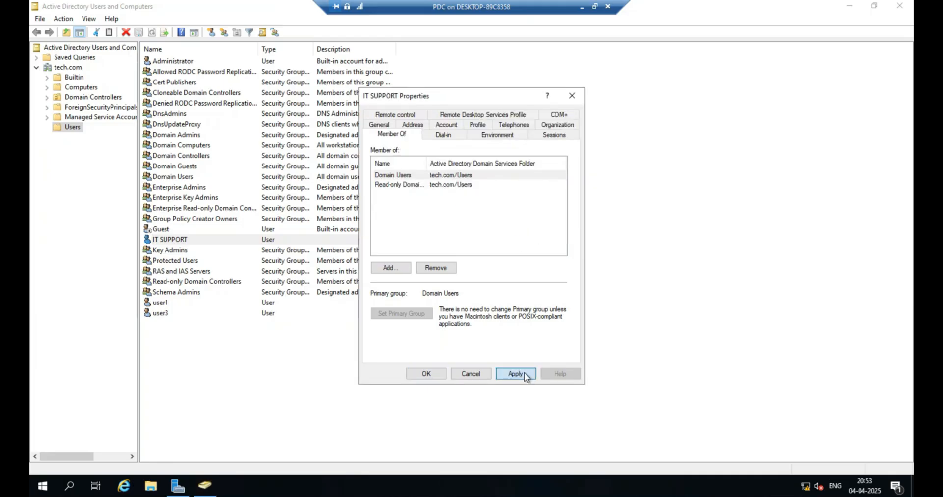
pyautogui.click(439, 373)
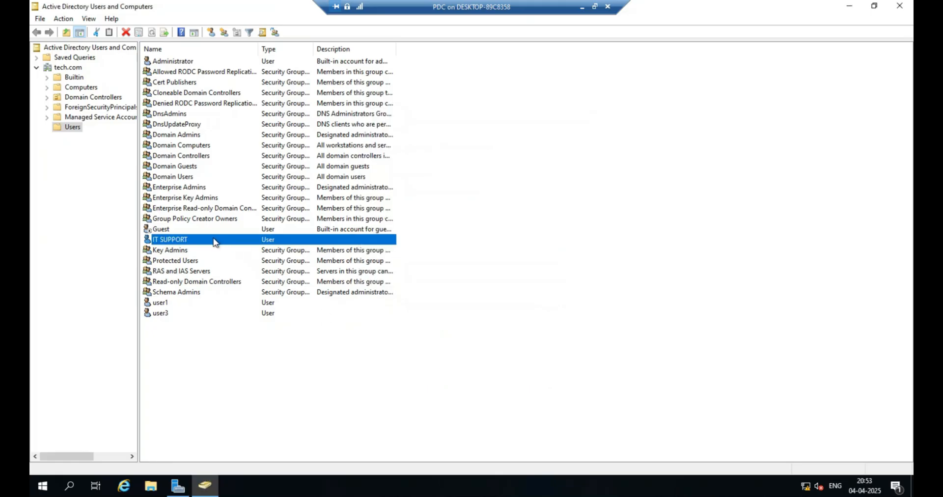
# Reopen the IT SUPPORT user's properties to check its group memberships.
pyautogui.doubleClick(214, 242)
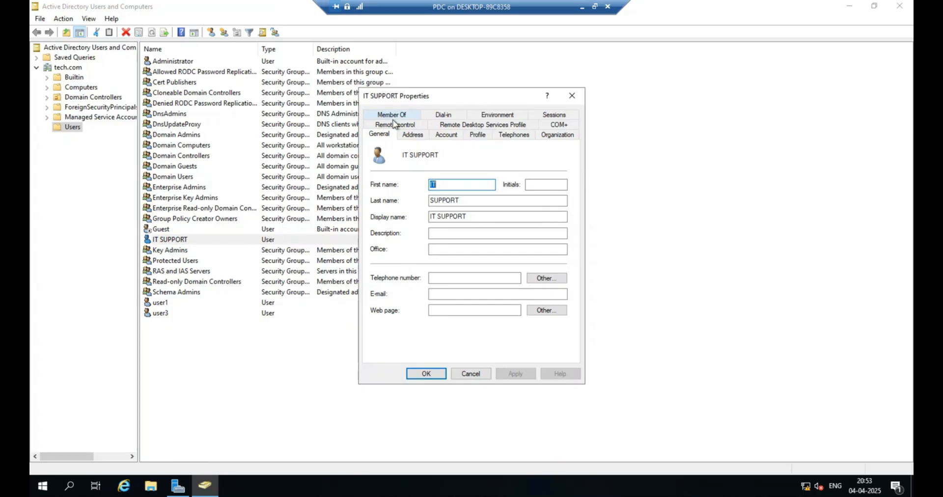
pyautogui.click(393, 116)
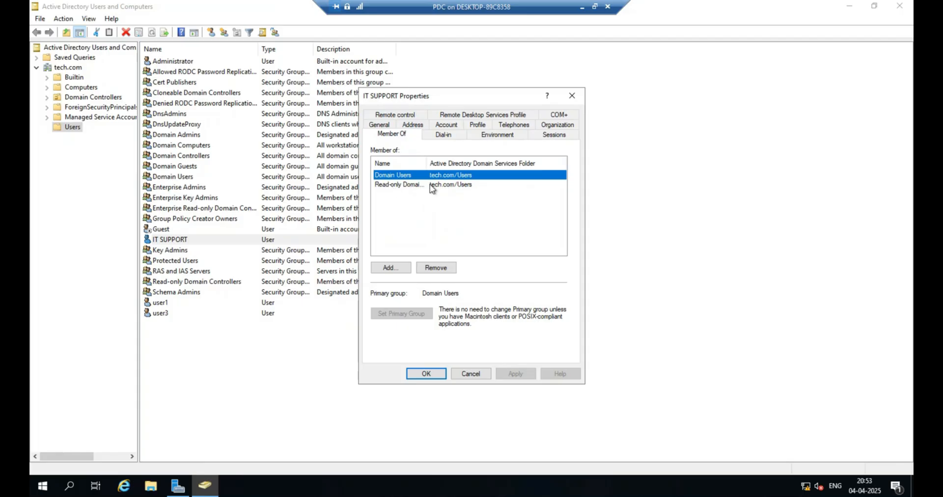
pyautogui.click(426, 373)
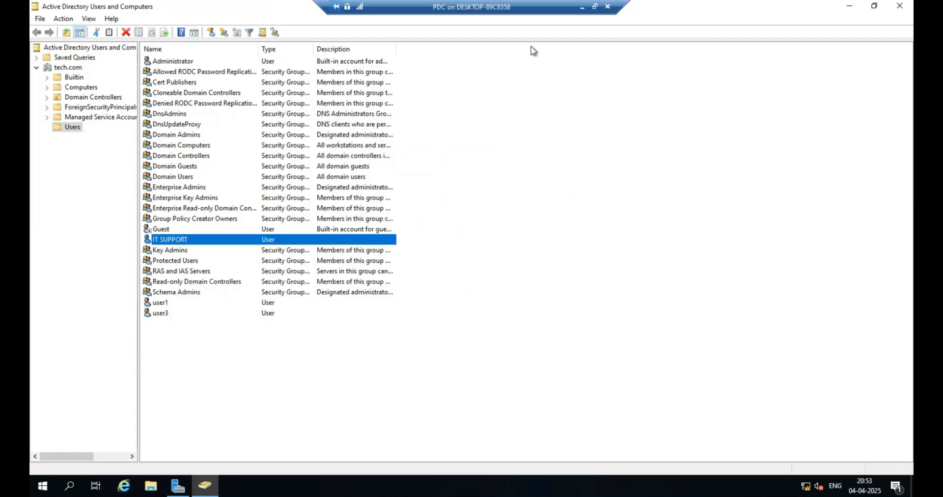
# Switch to the RODC-TECH virtual machine and start the Add Roles and Features wizard.
pyautogui.click(582, 6)
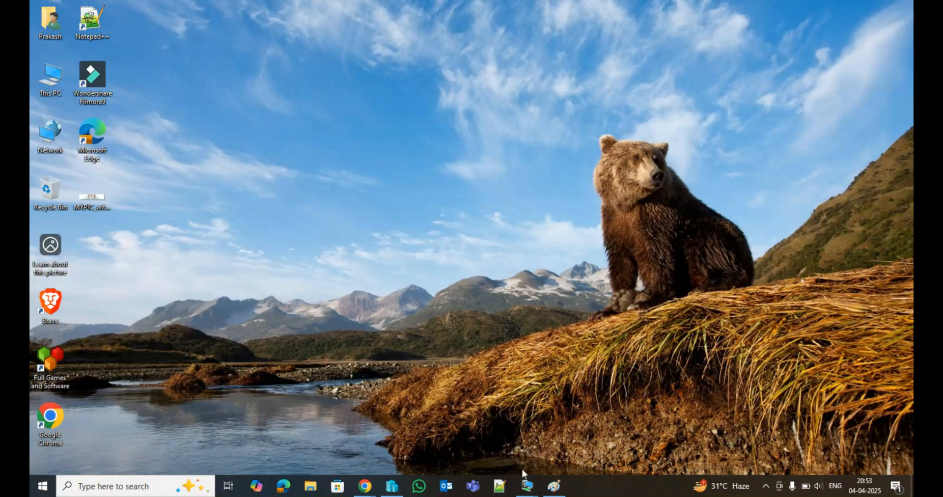
pyautogui.moveTo(527, 486)
pyautogui.click(568, 440)
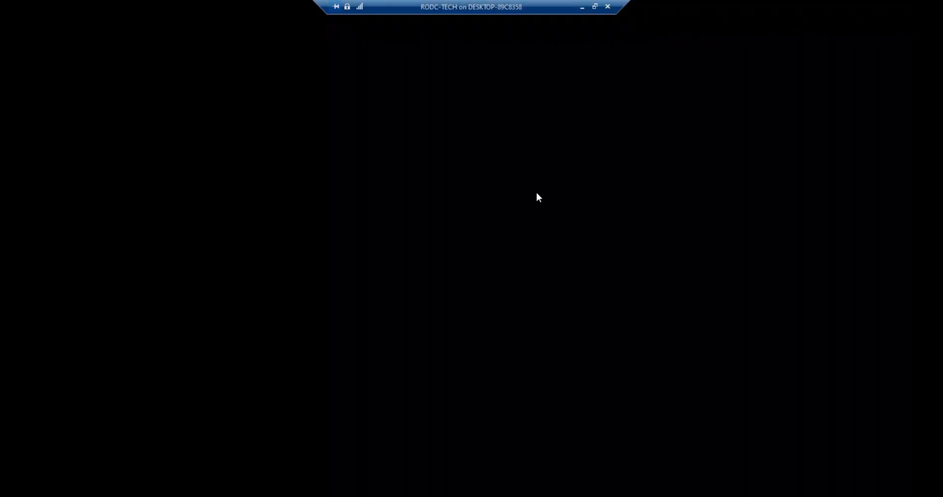
pyautogui.click(798, 31)
pyautogui.click(806, 47)
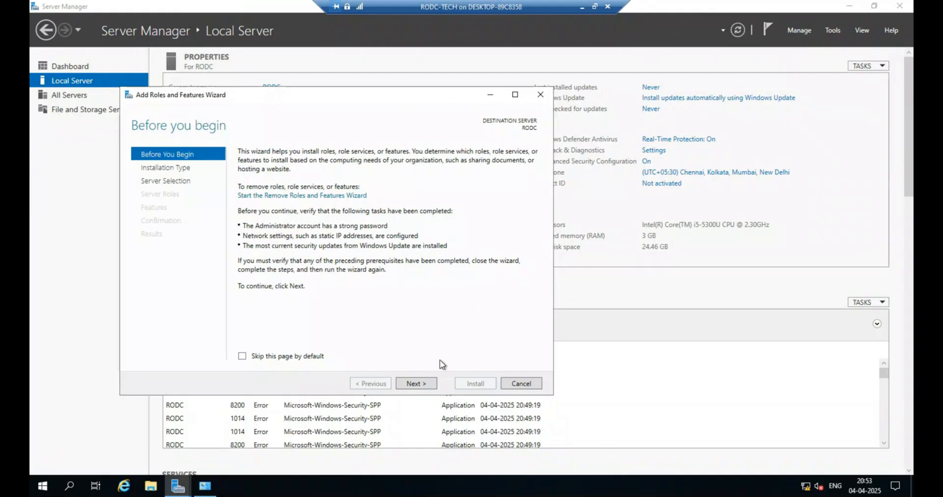
# Advance to server roles and select Active Directory Domain Services and DNS Server, adding their required features.
pyautogui.click(417, 384)
pyautogui.click(416, 383)
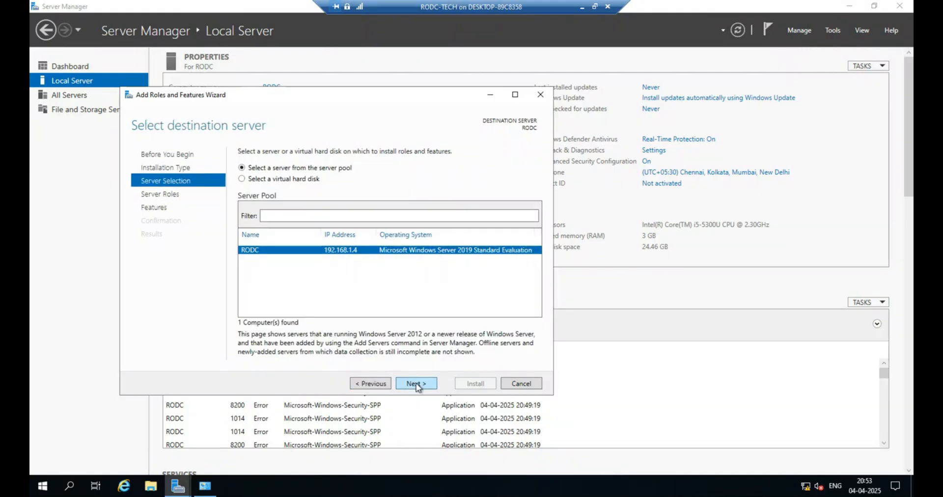
pyautogui.click(417, 384)
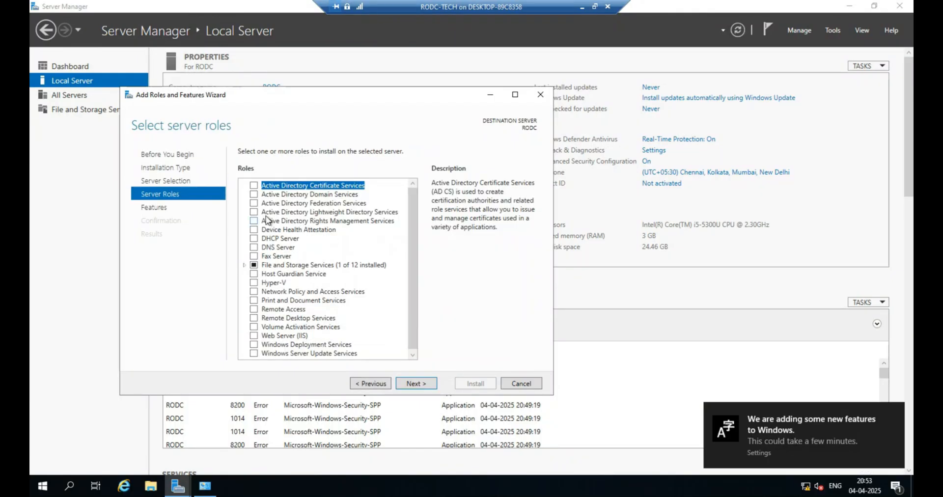
pyautogui.click(253, 195)
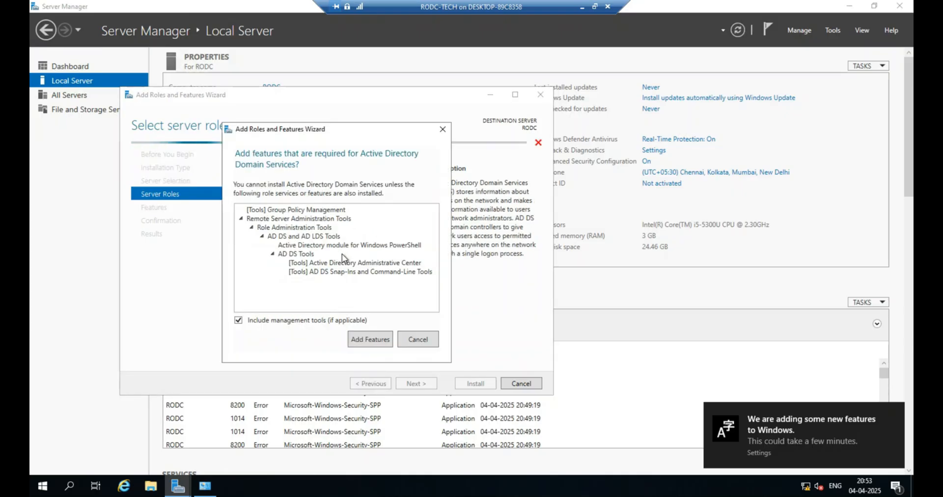
pyautogui.click(363, 339)
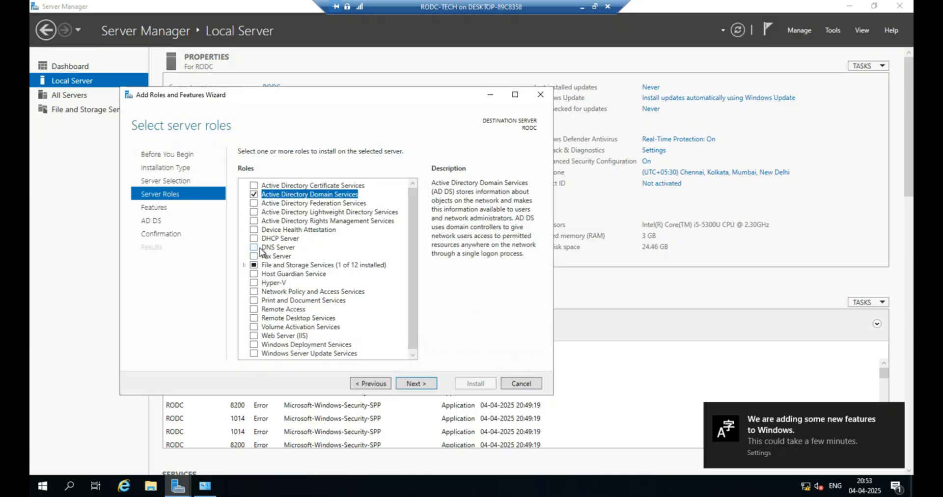
pyautogui.click(254, 247)
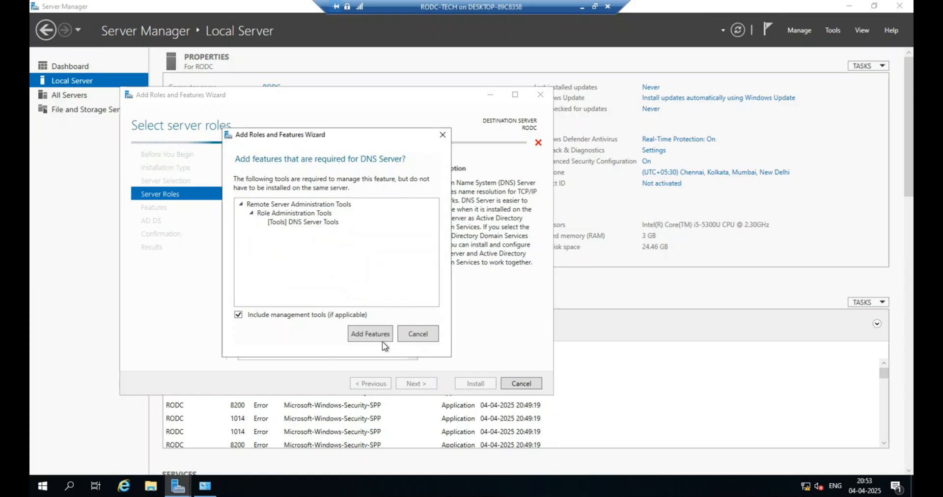
pyautogui.click(382, 341)
pyautogui.click(427, 385)
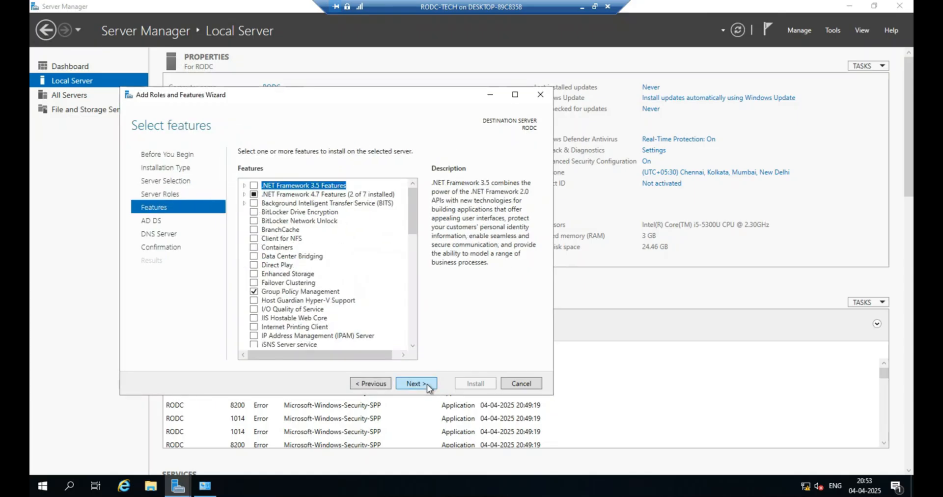
# Advance to confirmation, enable automatic restart if required, and install the selected roles.
pyautogui.click(427, 385)
pyautogui.click(426, 384)
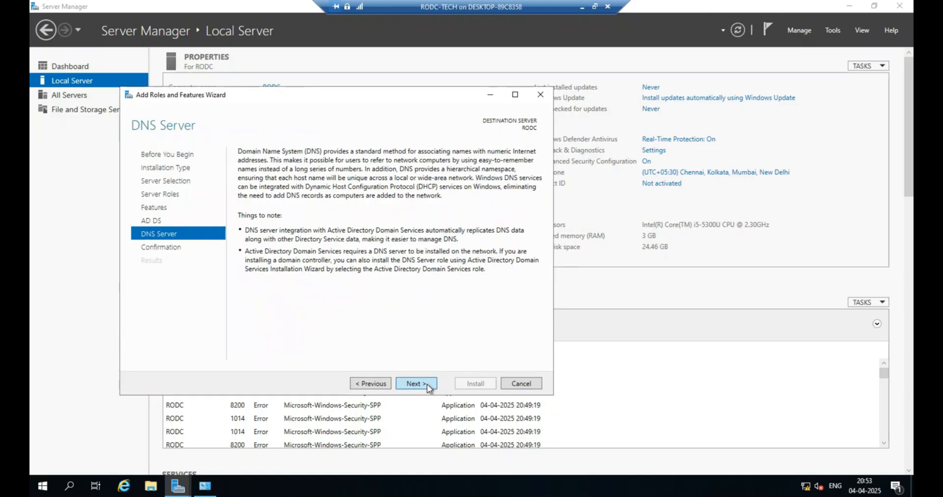
pyautogui.click(427, 384)
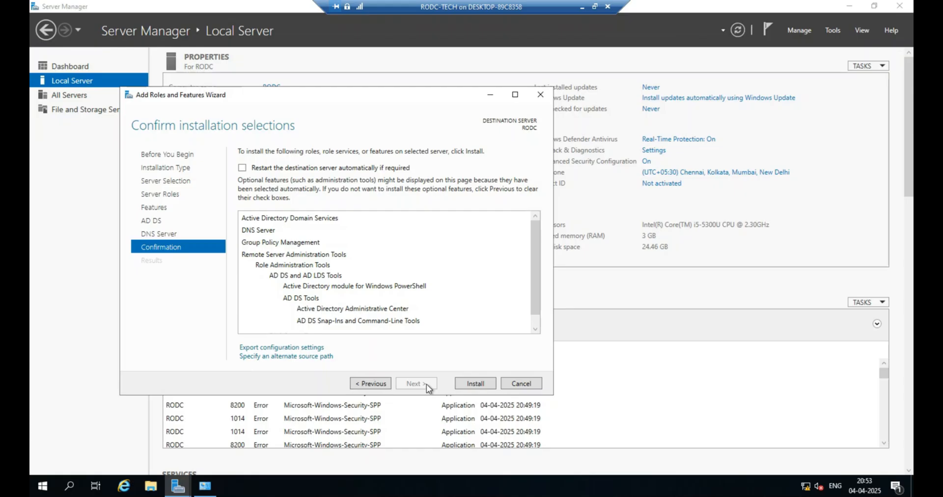
pyautogui.click(255, 168)
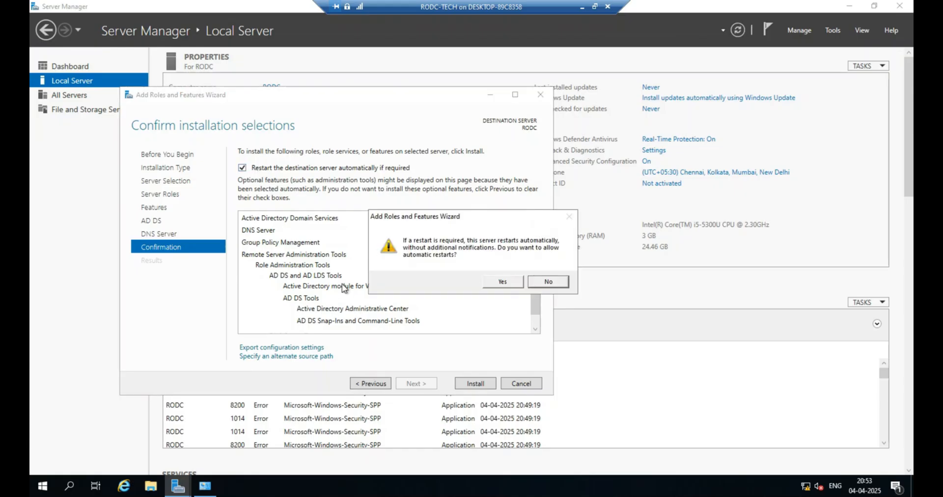
pyautogui.click(499, 283)
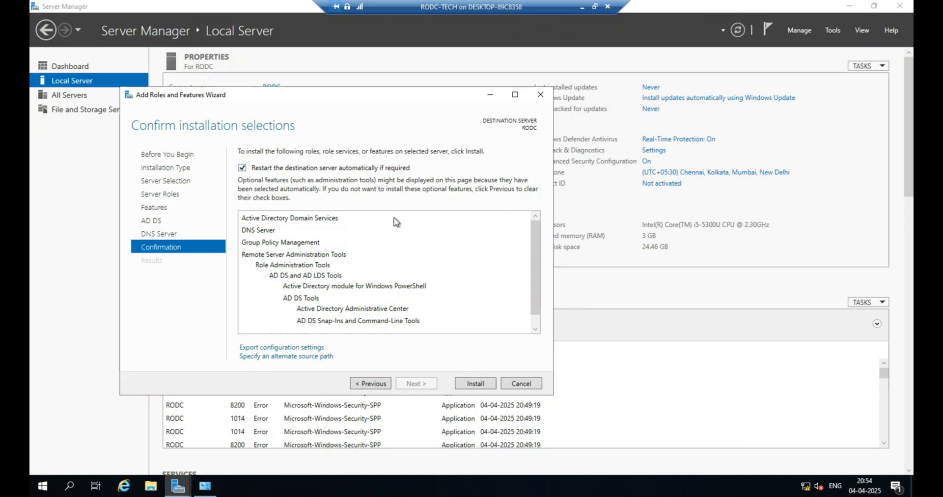
pyautogui.click(471, 384)
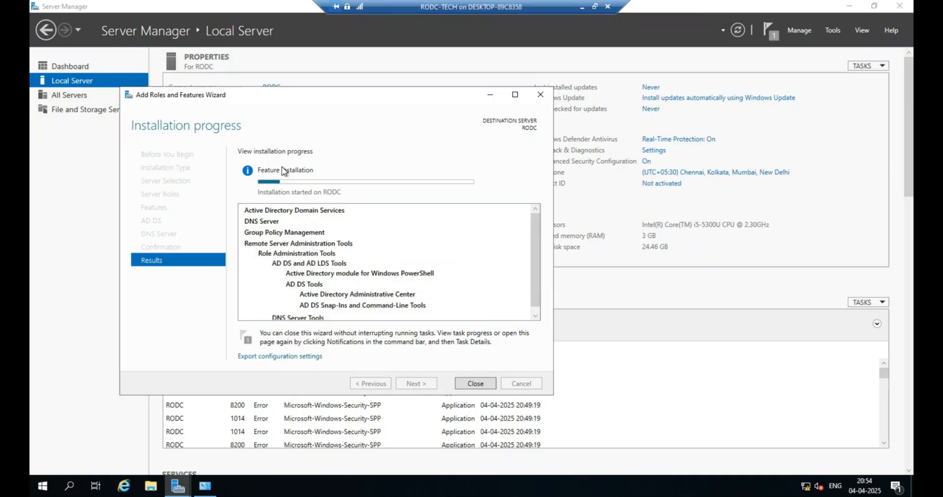
pyautogui.click(582, 8)
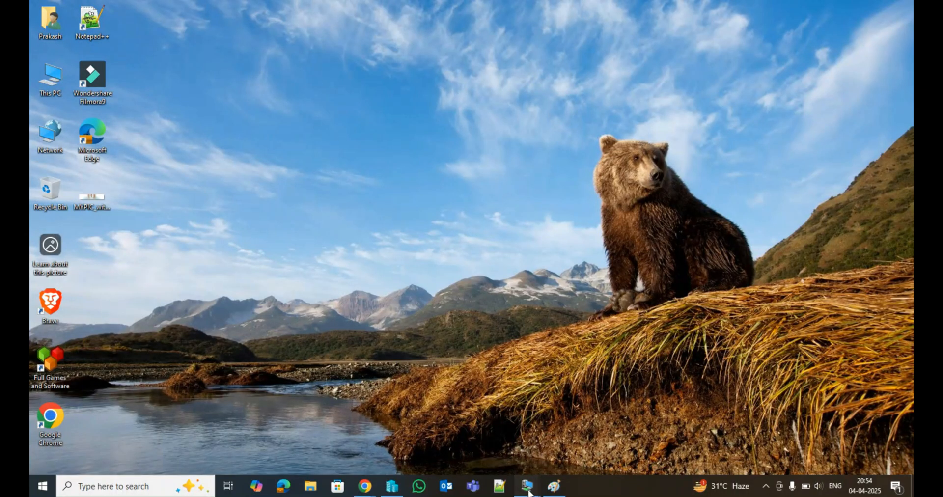
pyautogui.moveTo(527, 485)
pyautogui.click(489, 452)
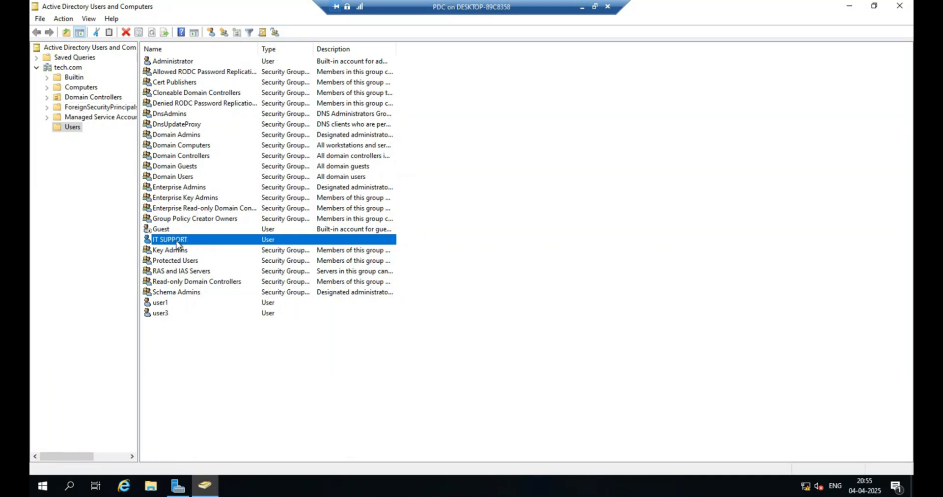
pyautogui.click(184, 344)
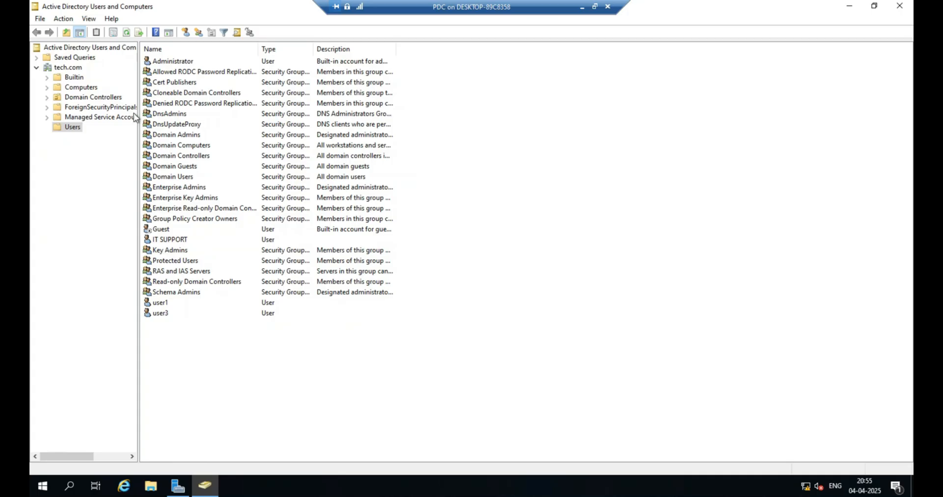
pyautogui.click(72, 68)
pyautogui.rightClick(72, 69)
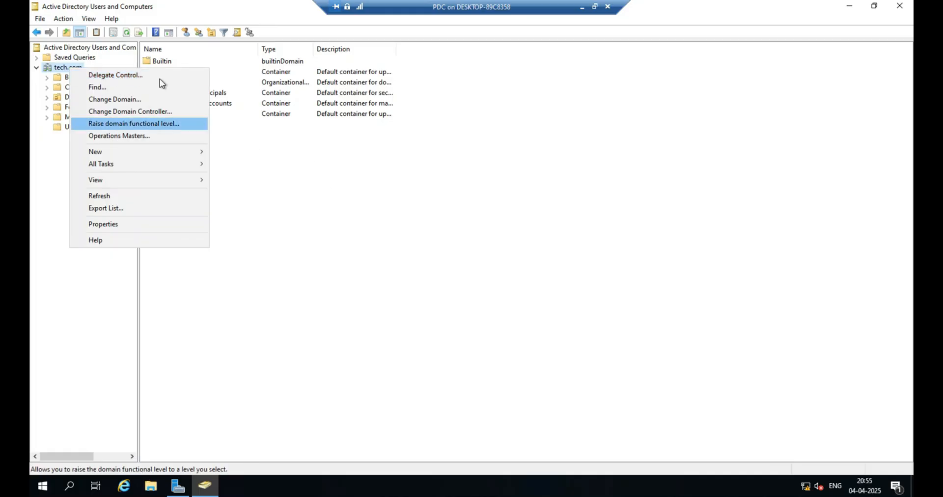
pyautogui.click(341, 205)
pyautogui.click(583, 7)
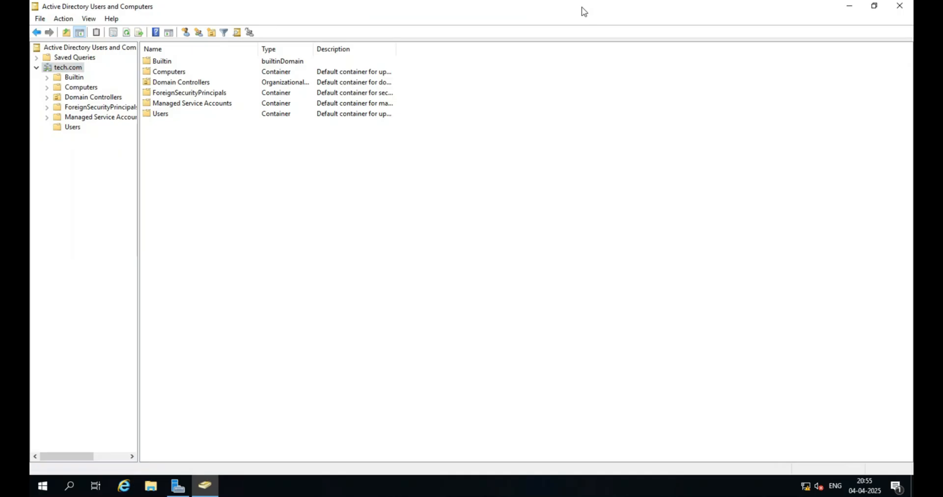
# Return to the RODC-TECH virtual machine and start promoting the server to a domain controller.
pyautogui.rightClick(525, 486)
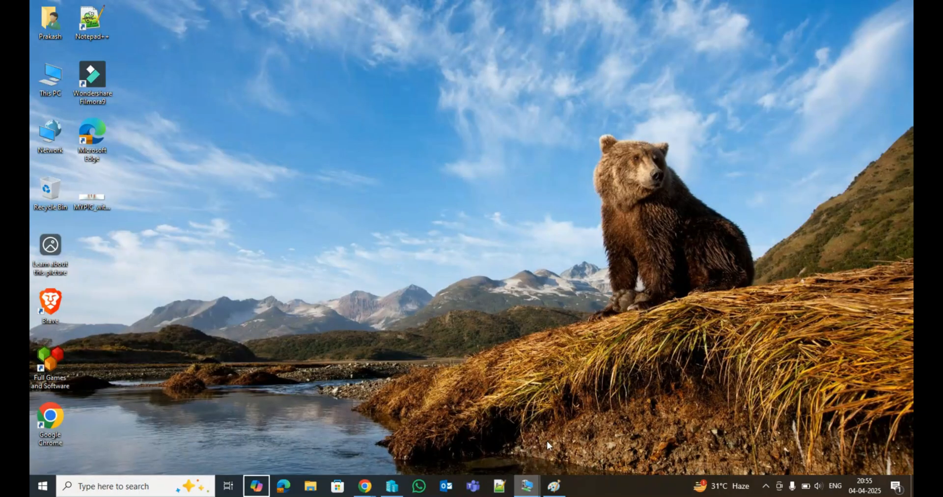
pyautogui.click(535, 487)
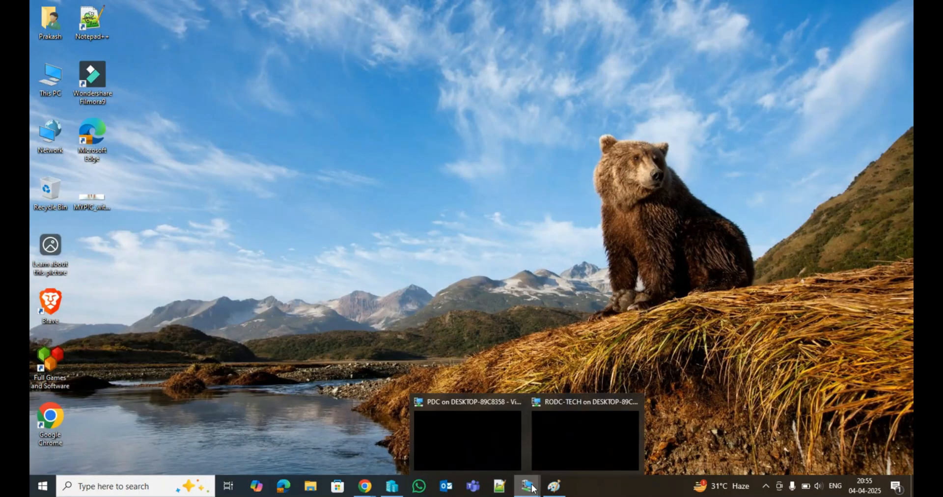
pyautogui.click(584, 432)
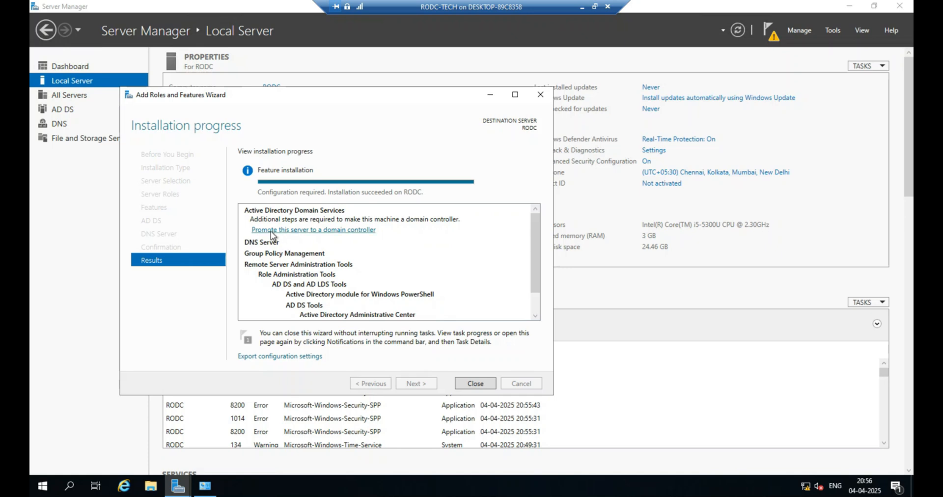
pyautogui.click(331, 229)
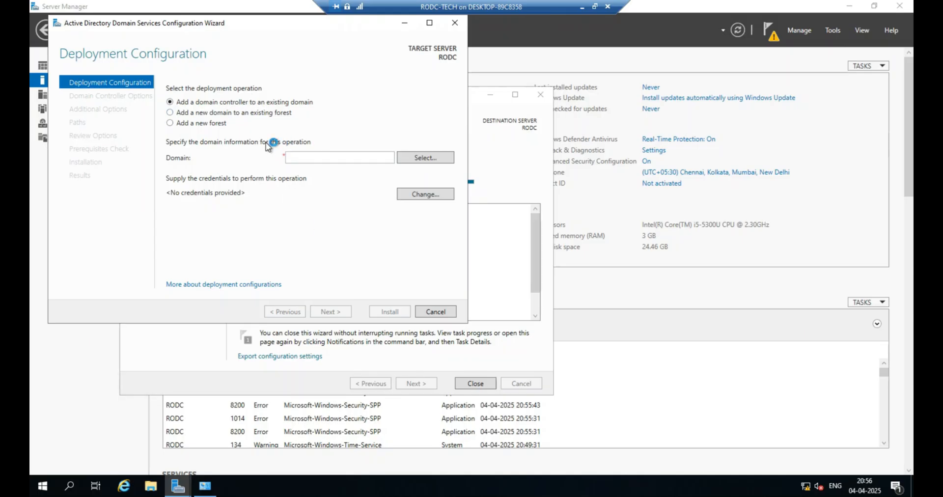
# Supply the tech.com administrator user name and account password as deployment credentials.
pyautogui.click(419, 158)
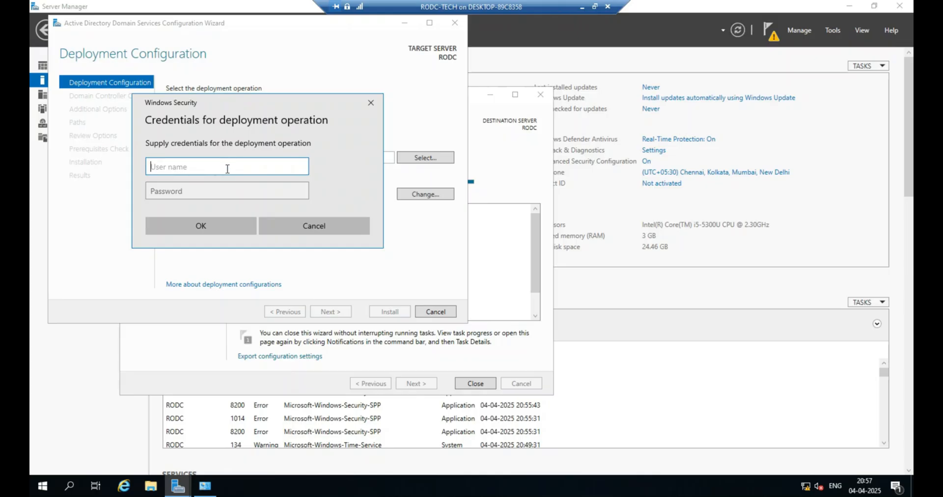
pyautogui.click(371, 102)
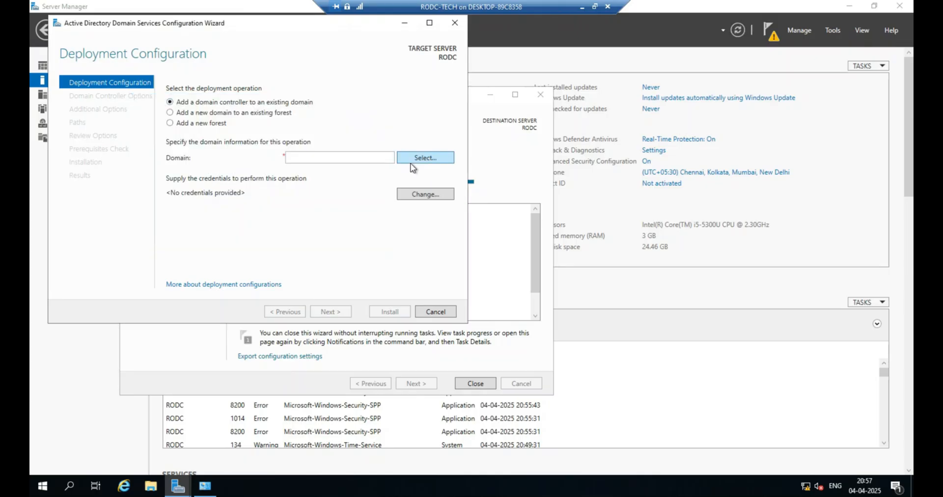
pyautogui.click(413, 159)
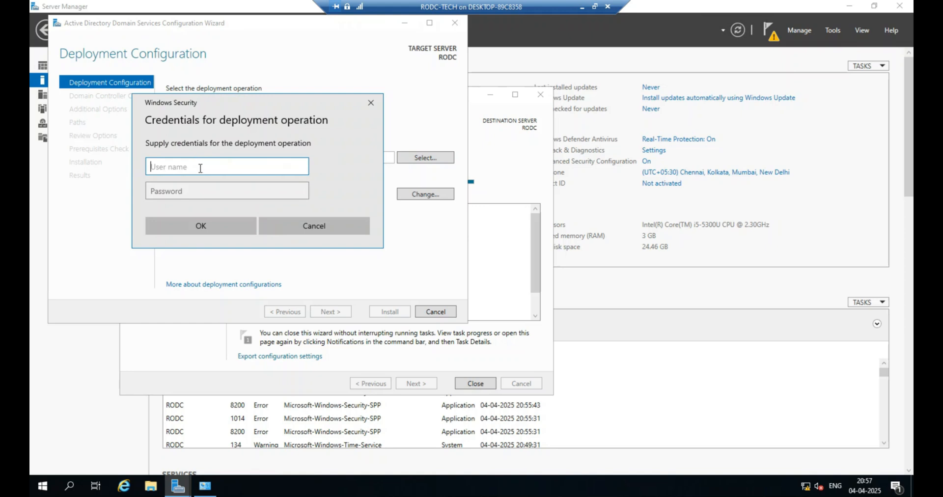
pyautogui.write('administrator@tech.')
pyautogui.write('com')
pyautogui.press('Tab')
pyautogui.write('P')
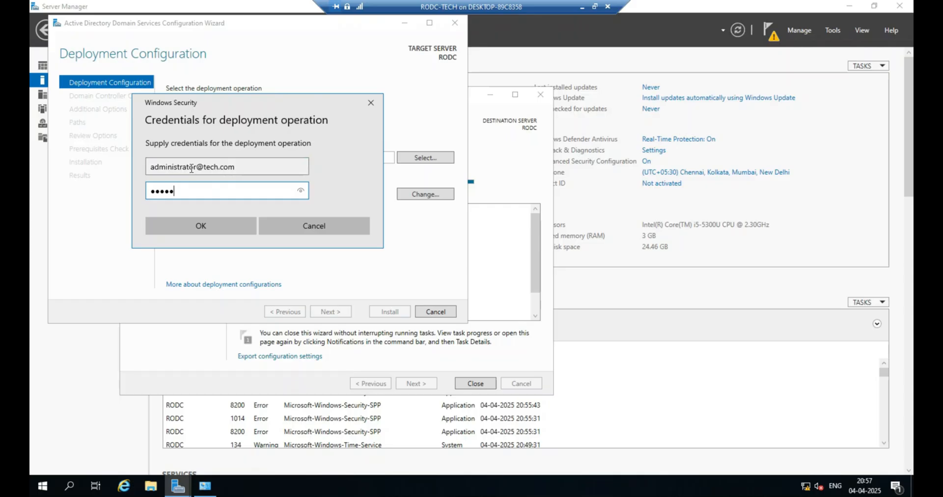
pyautogui.press('Return')
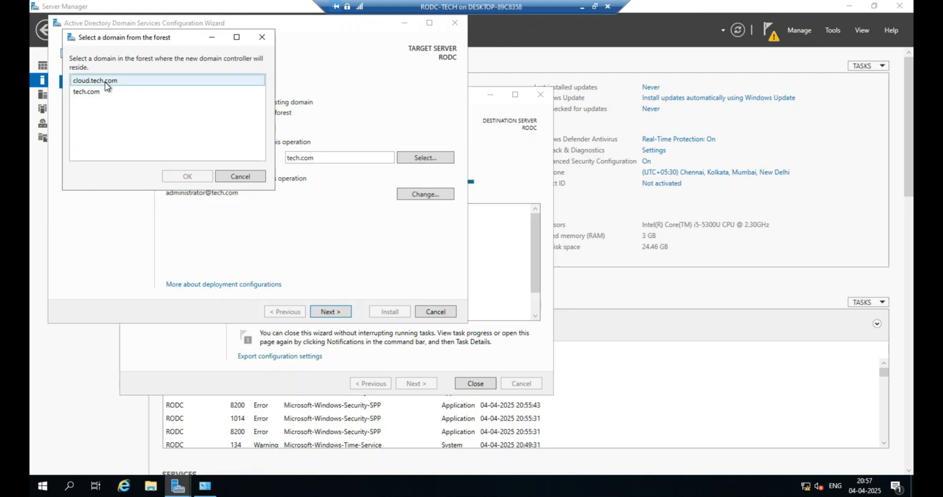
# Select tech.com as the existing domain for the new domain controller and continue.
pyautogui.click(109, 94)
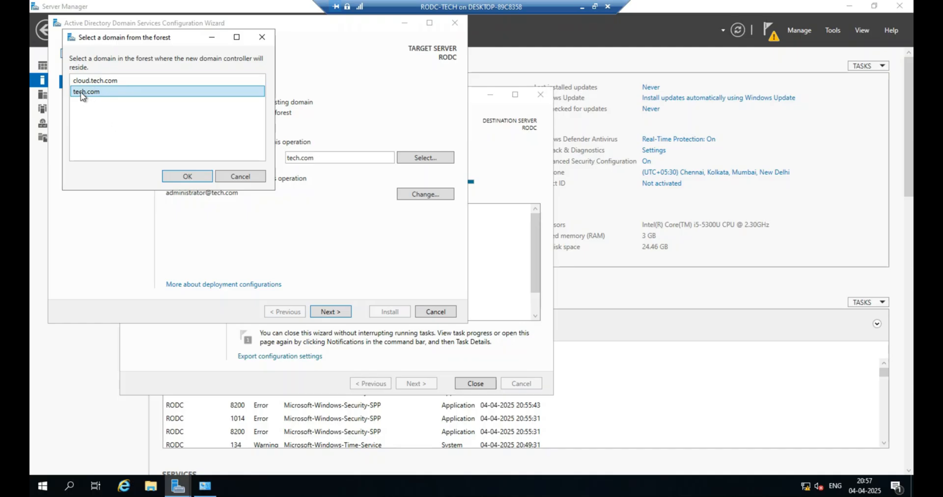
pyautogui.click(190, 180)
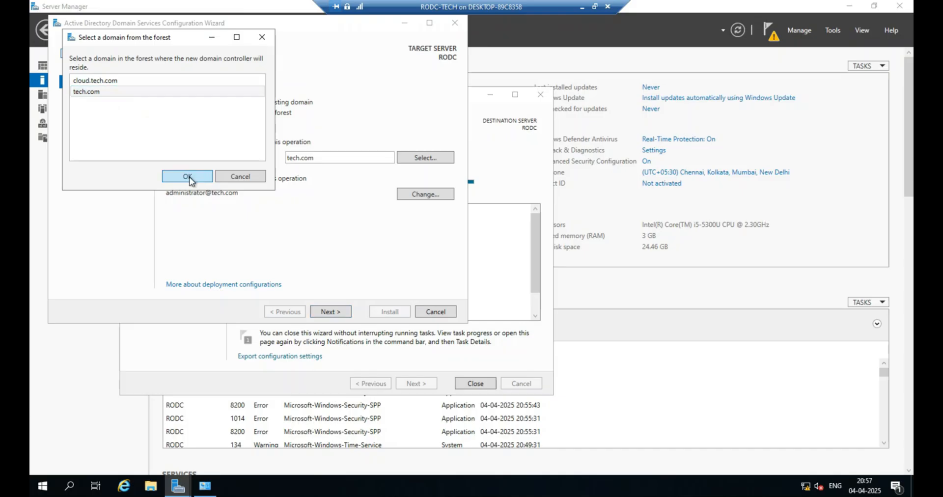
pyautogui.click(333, 314)
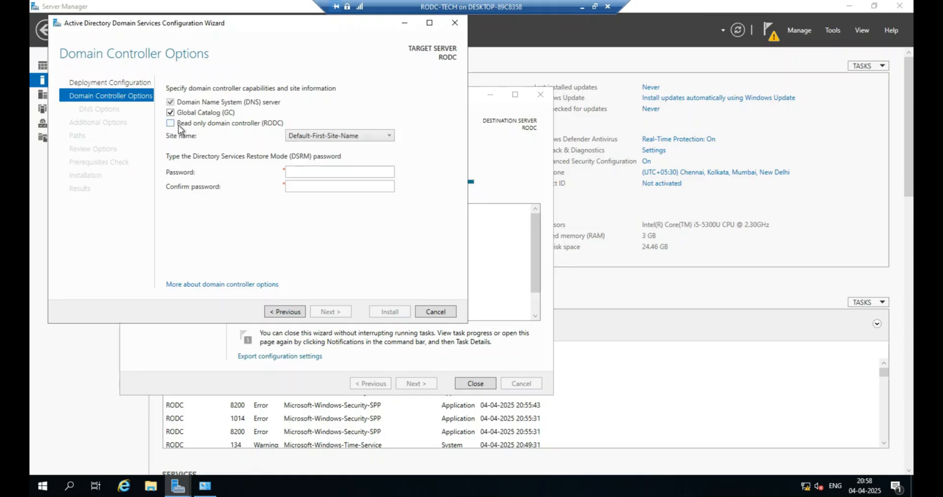
# Enable the Read only domain controller (RODC) option, enter and confirm the DSRM password, and continue to RODC Options.
pyautogui.click(175, 126)
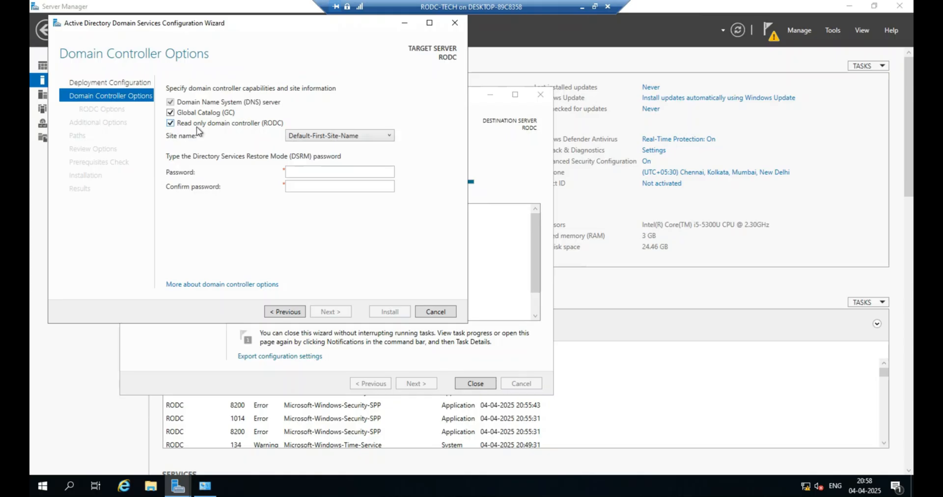
pyautogui.click(307, 174)
pyautogui.write('P')
pyautogui.press('Tab')
pyautogui.write('P••••••')
pyautogui.click(329, 308)
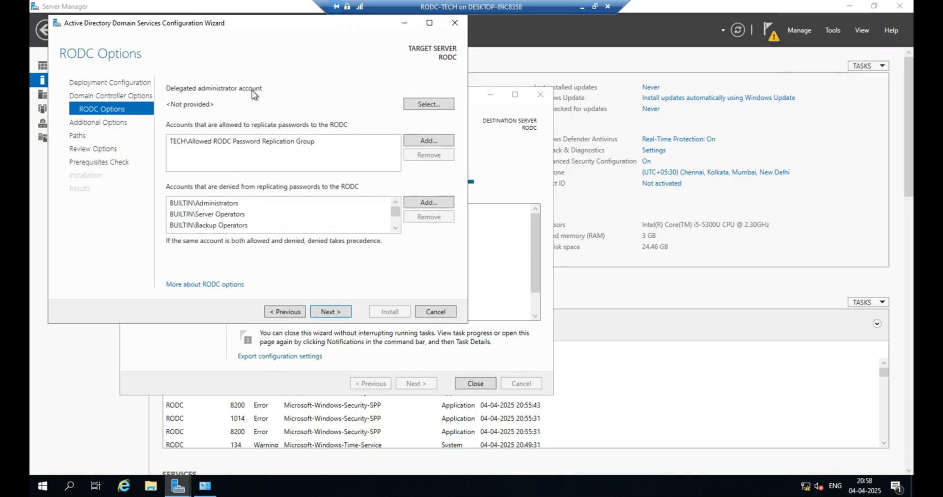
pyautogui.click(582, 8)
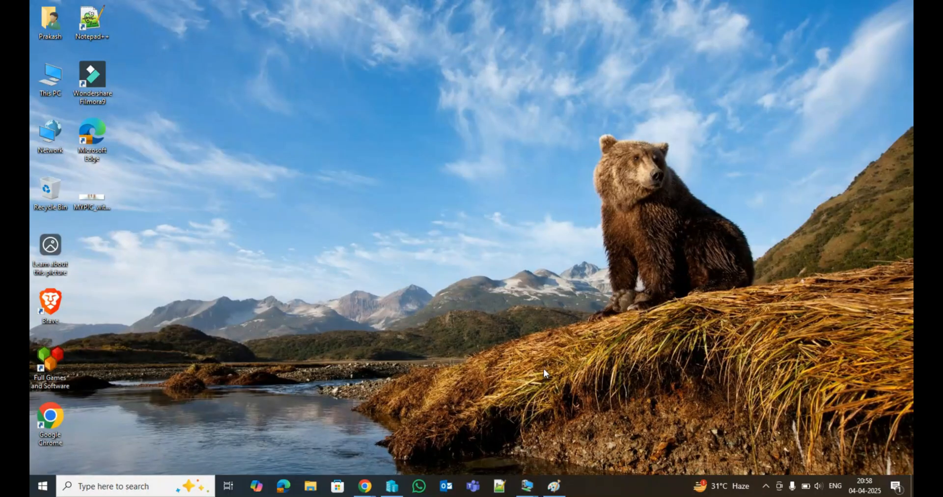
# Open the Paint diagram and draw a green rectangle around the "10-20" label in the RODC box.
pyautogui.click(553, 487)
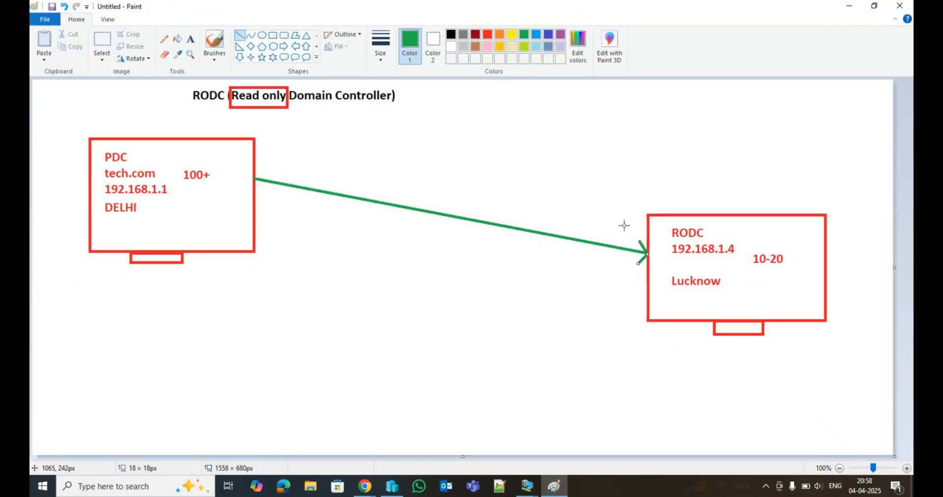
pyautogui.click(211, 186)
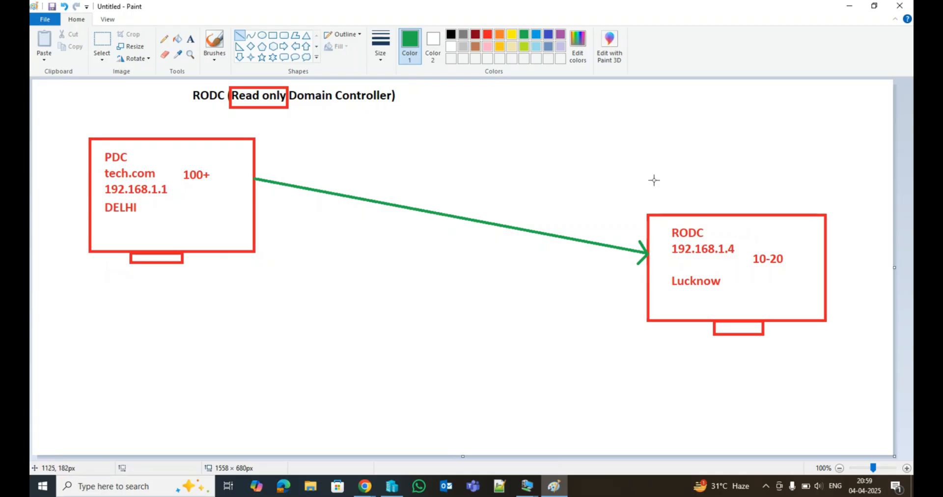
pyautogui.click(274, 36)
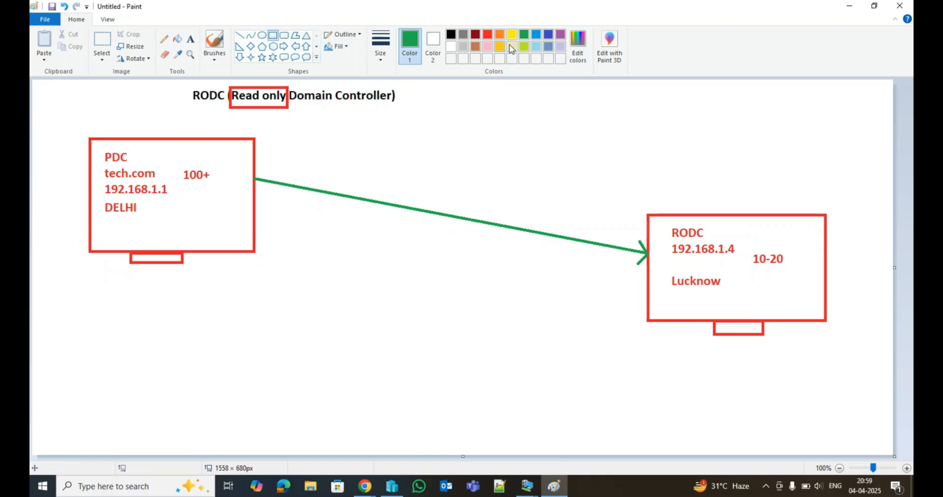
pyautogui.moveTo(747, 246); pyautogui.dragTo(794, 275)
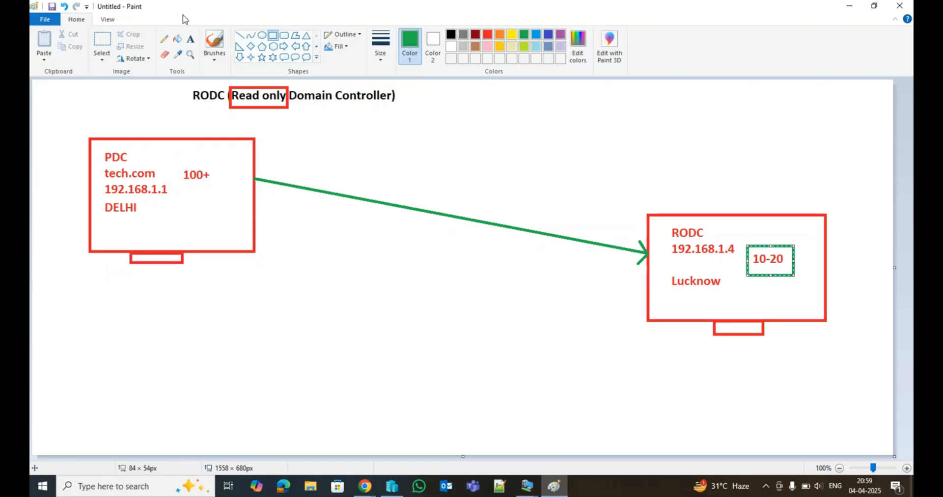
# Add the text label "ITSUPPORT" beside the arrow between the PDC and RODC boxes.
pyautogui.click(191, 39)
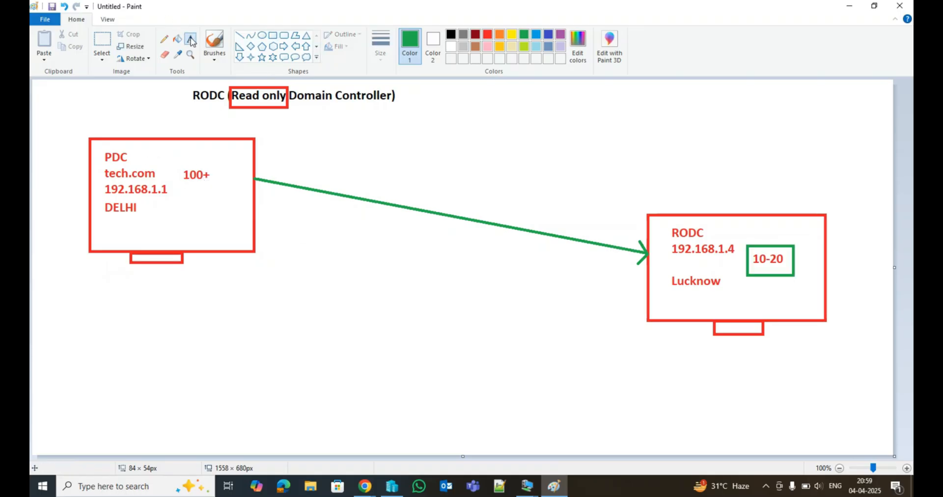
pyautogui.click(320, 233)
pyautogui.write('ITSUPPORT')
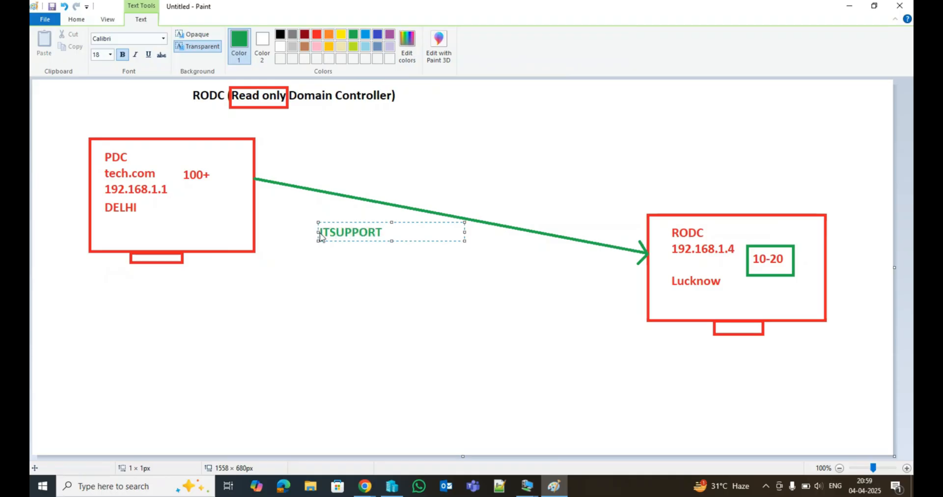
pyautogui.click(379, 281)
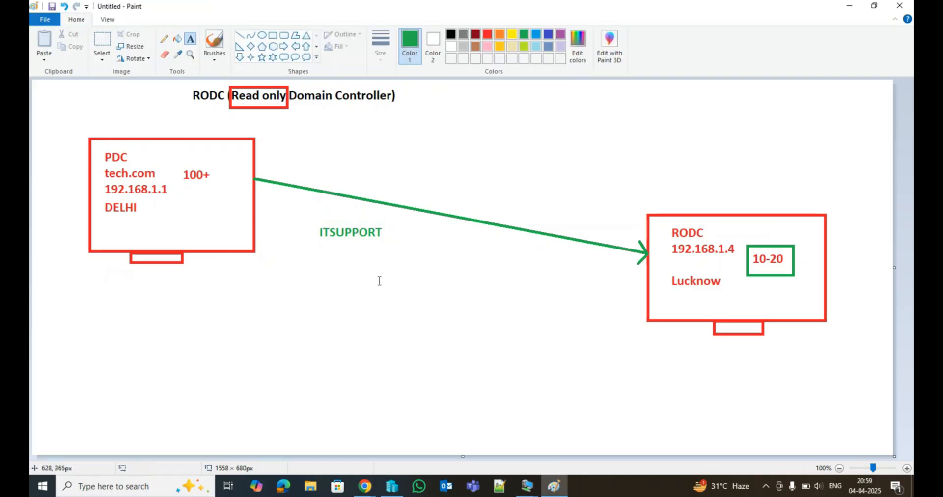
# Return to the RODC-TECH virtual machine and set the IT SUPPORT user as the delegated administrator account.
pyautogui.click(853, 6)
pyautogui.moveTo(526, 485)
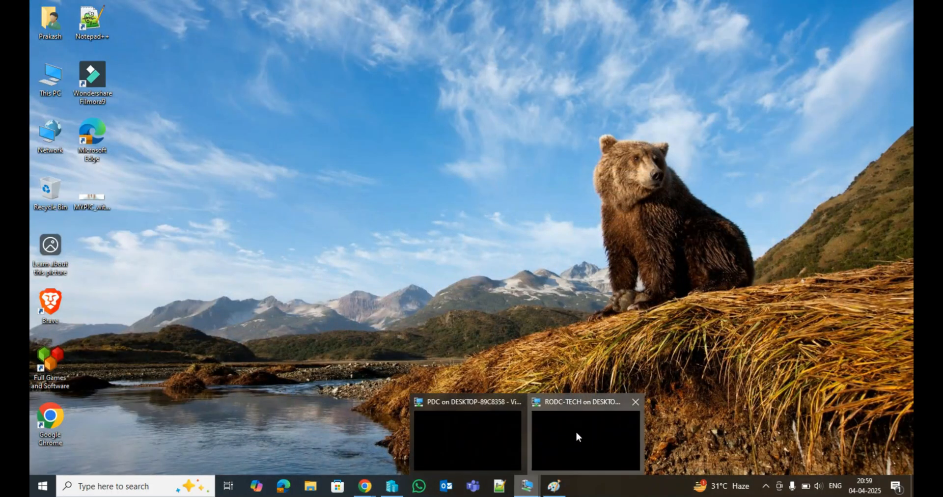
pyautogui.click(576, 430)
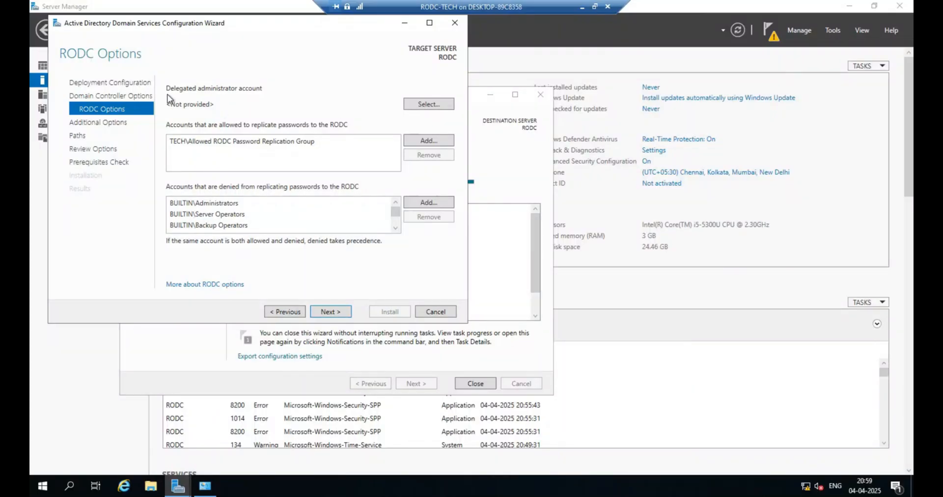
pyautogui.click(408, 105)
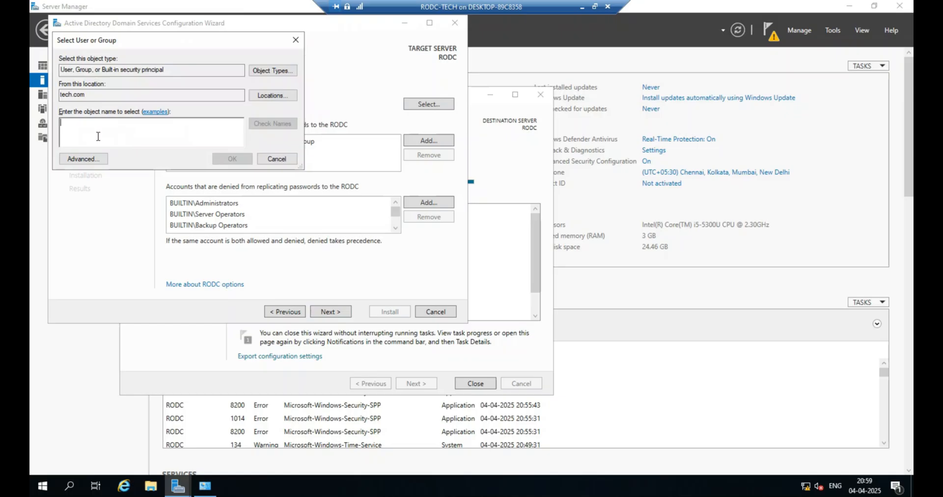
pyautogui.write('l')
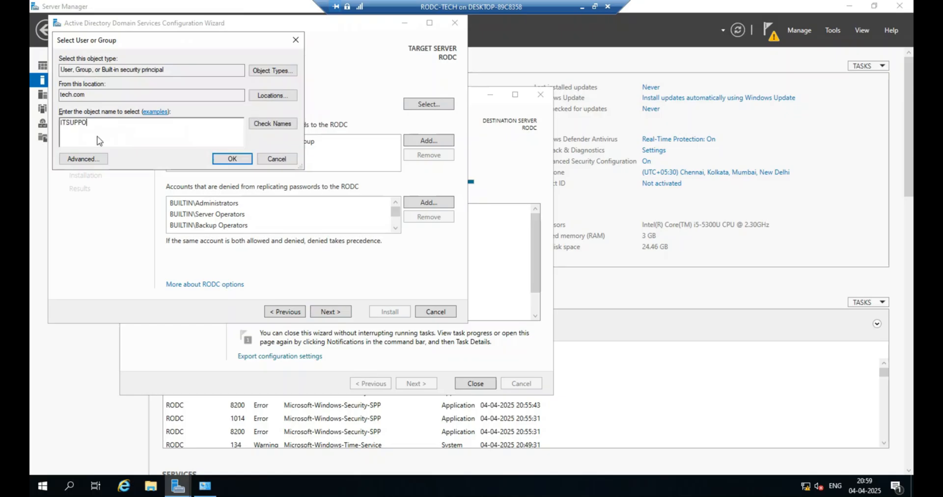
pyautogui.click(280, 124)
pyautogui.doubleClick(136, 121)
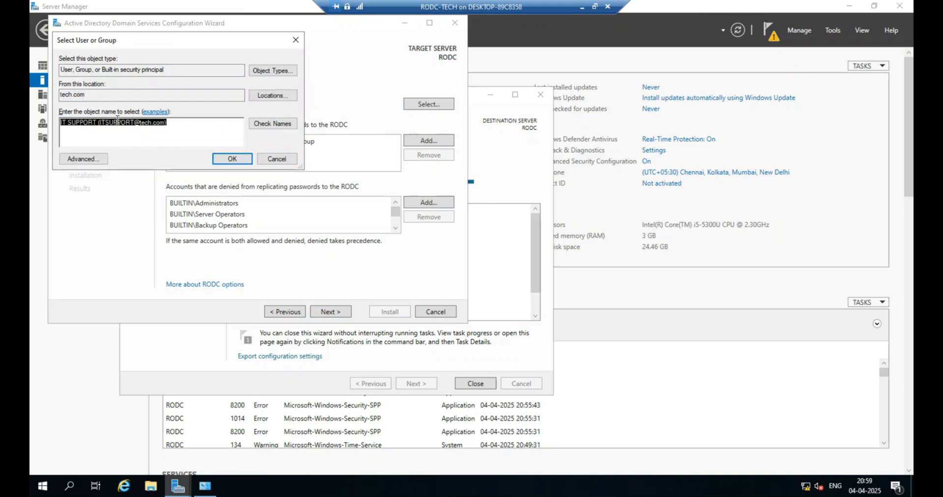
pyautogui.click(123, 129)
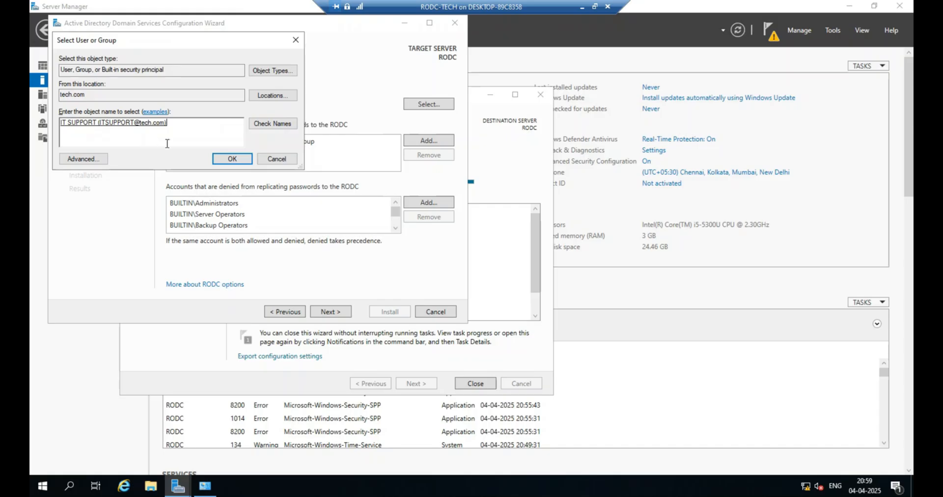
pyautogui.click(231, 159)
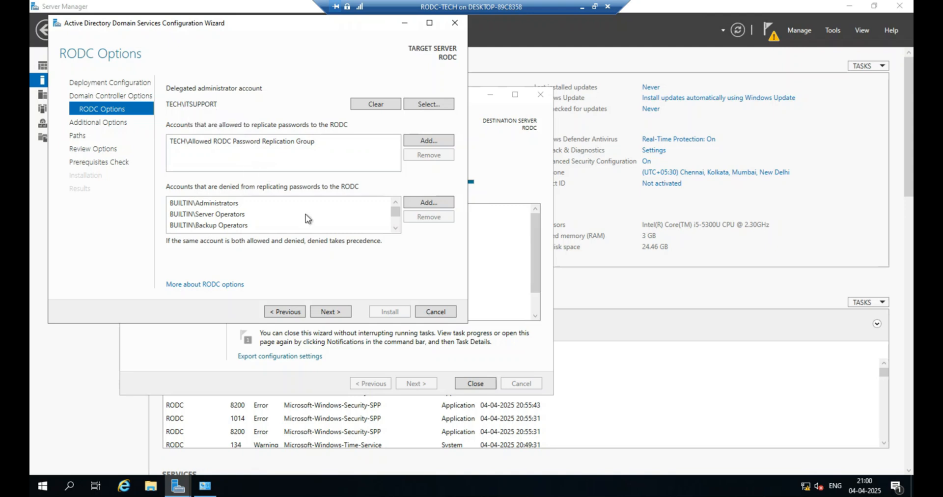
# Continue to Additional Options, set replication from PDC.tech.com, and move on.
pyautogui.click(331, 312)
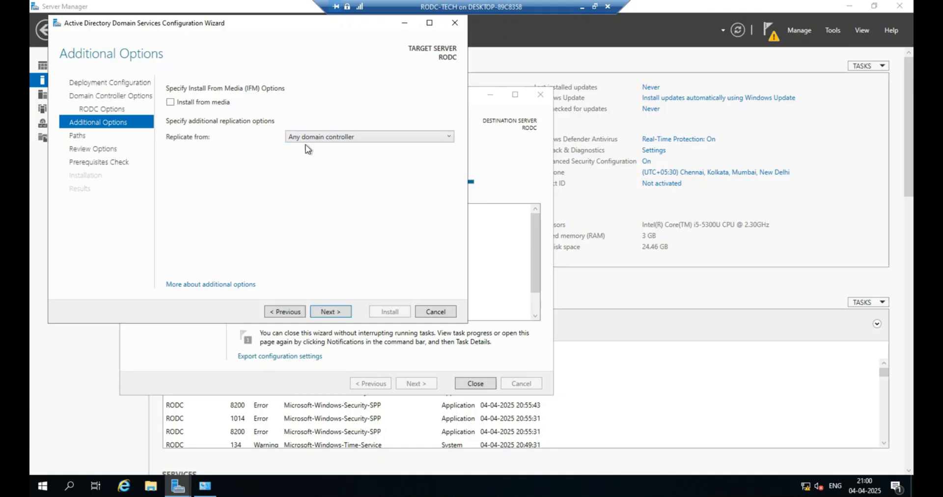
pyautogui.click(308, 138)
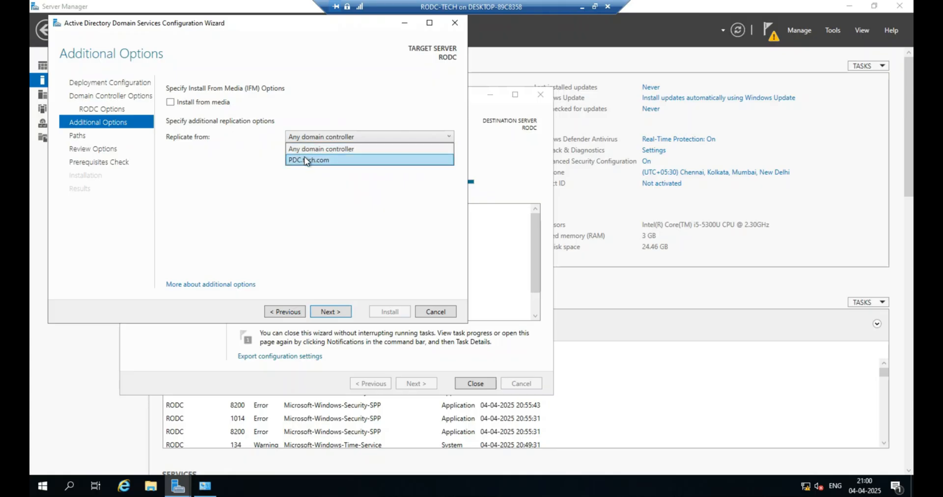
pyautogui.click(308, 161)
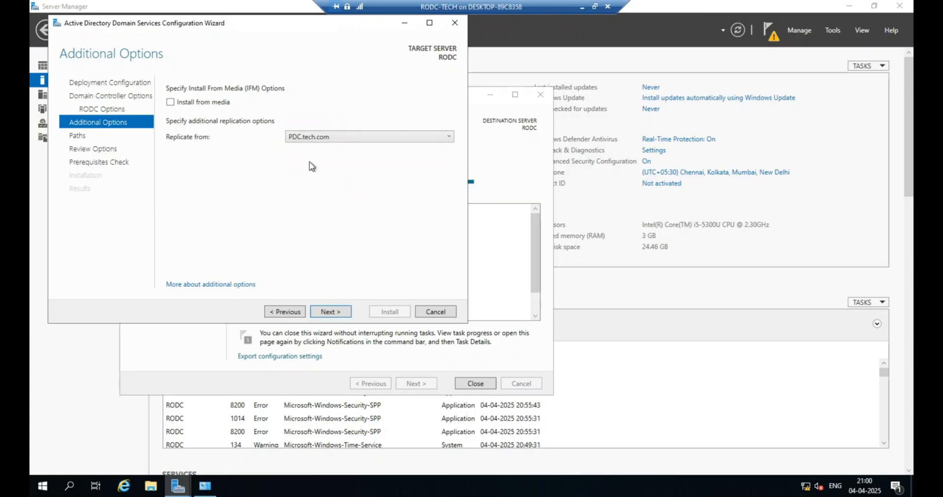
pyautogui.click(341, 312)
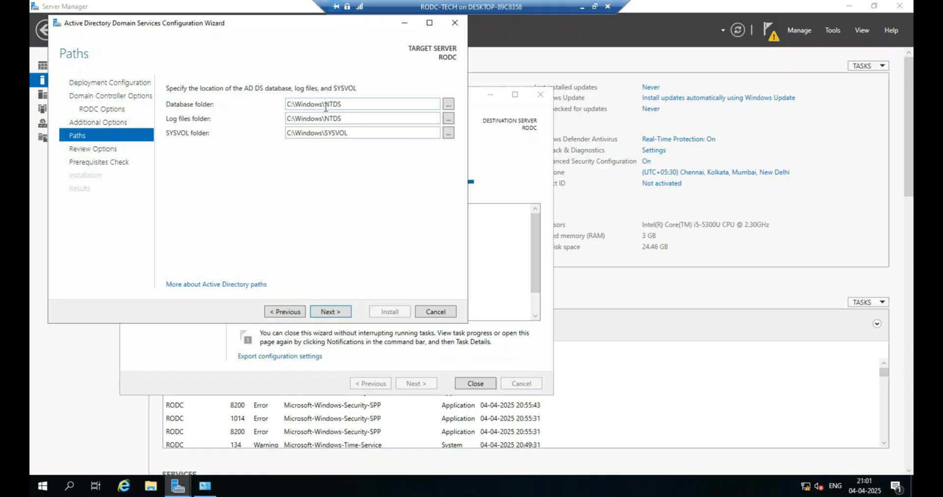
# Keep the default database, log files and SYSVOL folders and continue past the review of selections.
pyautogui.doubleClick(351, 104)
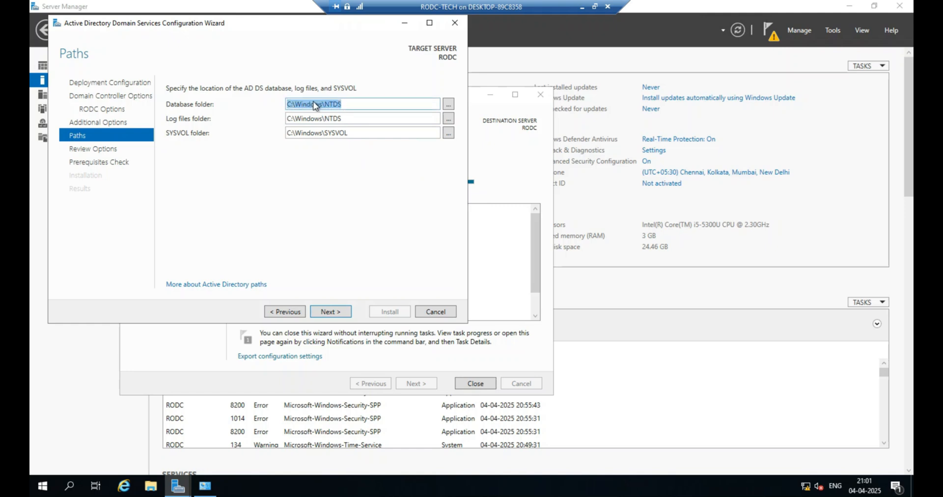
pyautogui.doubleClick(350, 114)
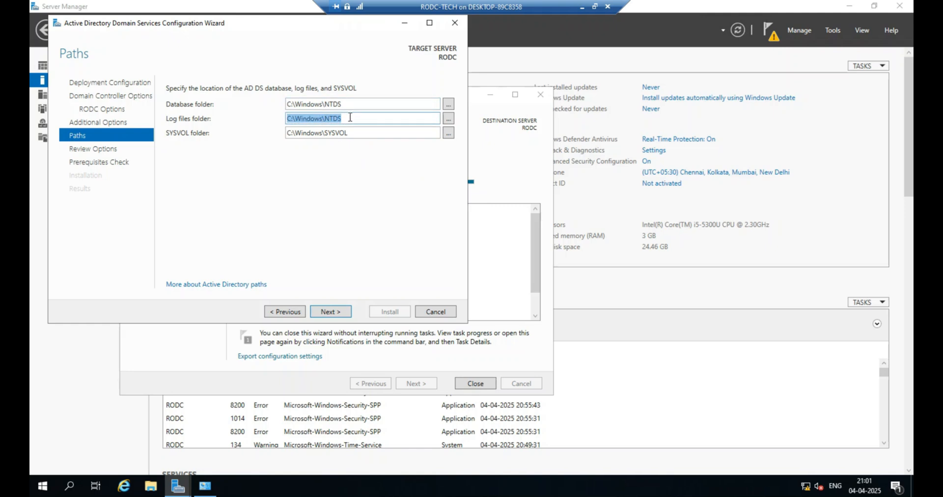
pyautogui.click(342, 314)
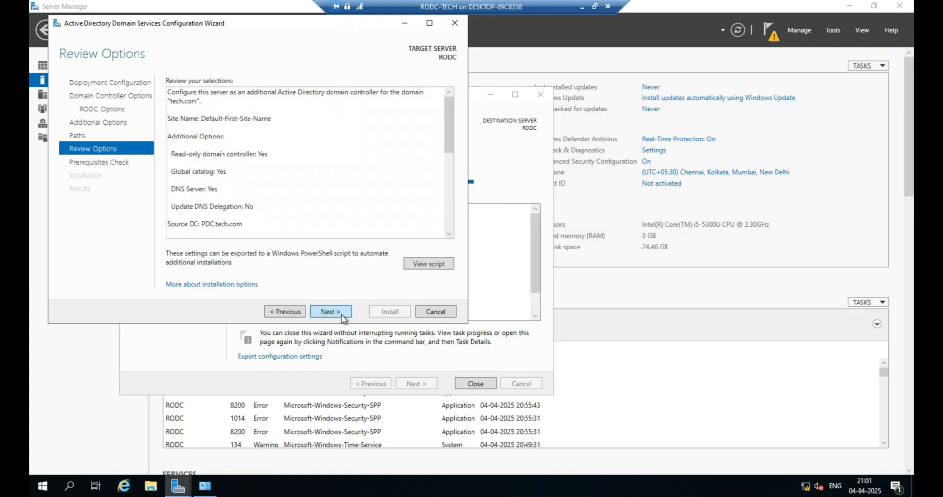
pyautogui.click(341, 313)
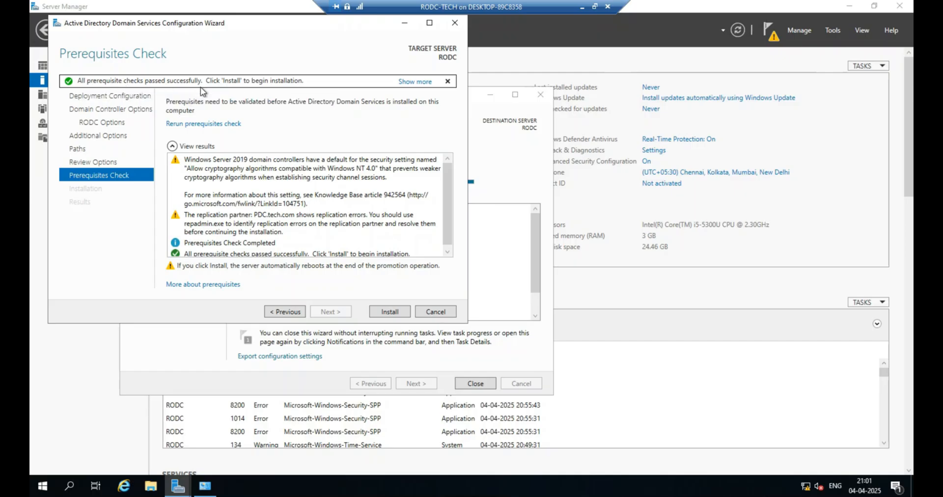
# Install the read-only domain controller and close the configuration wizard when it finishes.
pyautogui.click(388, 312)
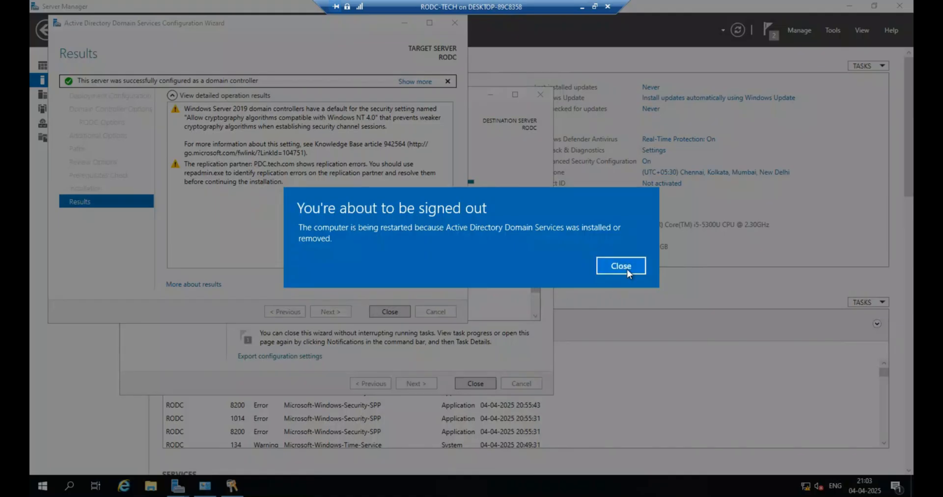
pyautogui.click(621, 266)
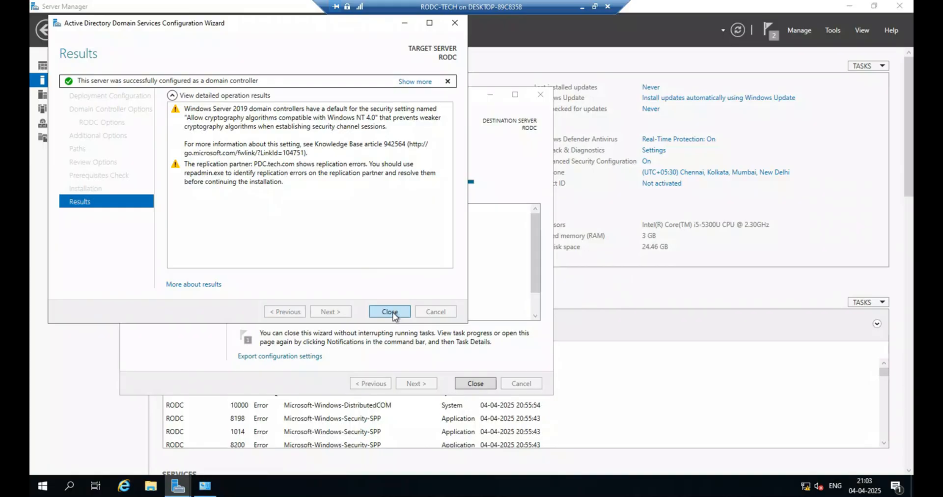
pyautogui.click(391, 312)
# Close the remaining task details and Network Connections windows and refresh Server Manager.
pyautogui.click(476, 384)
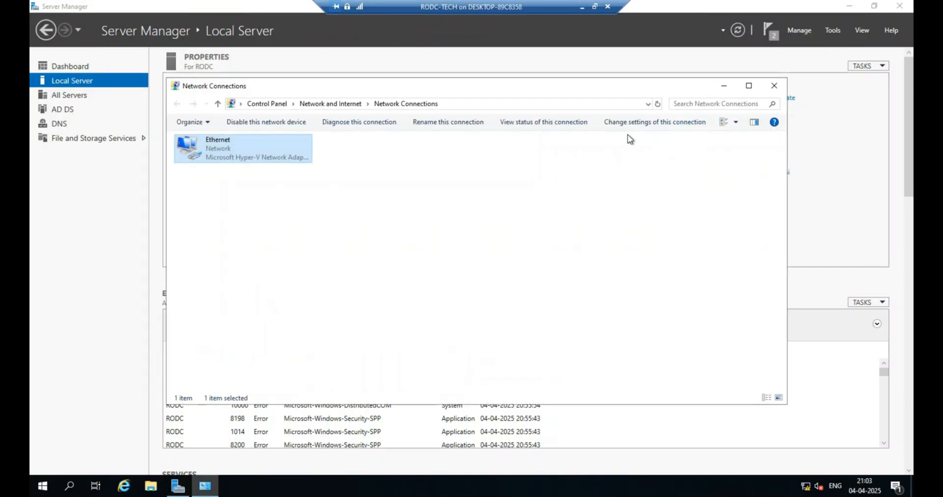
pyautogui.click(774, 85)
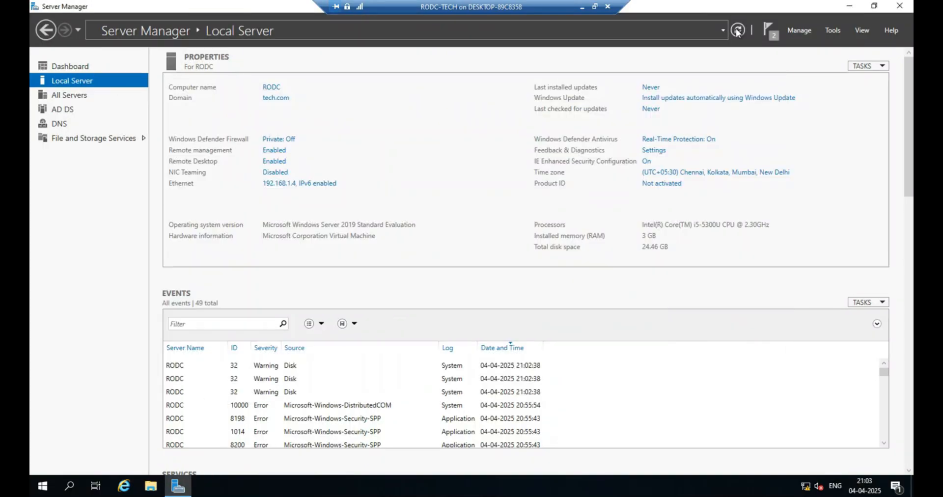
pyautogui.click(737, 31)
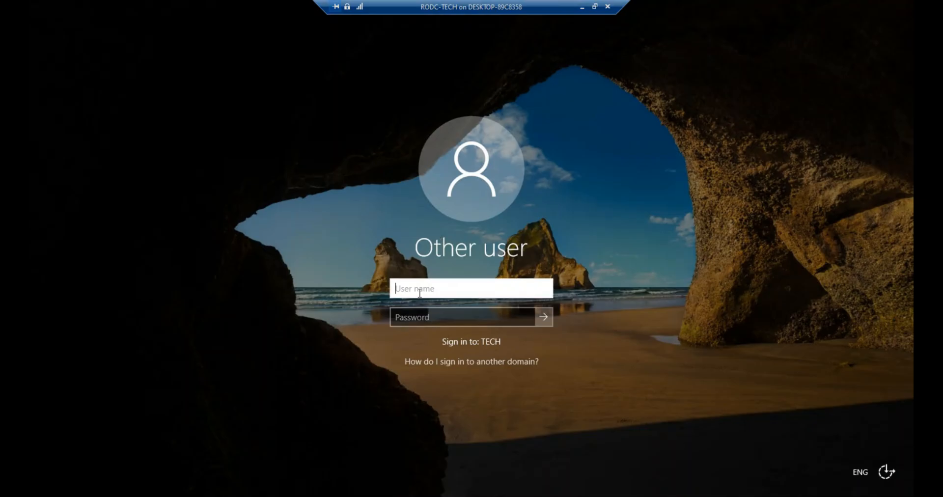
pyautogui.write('a')
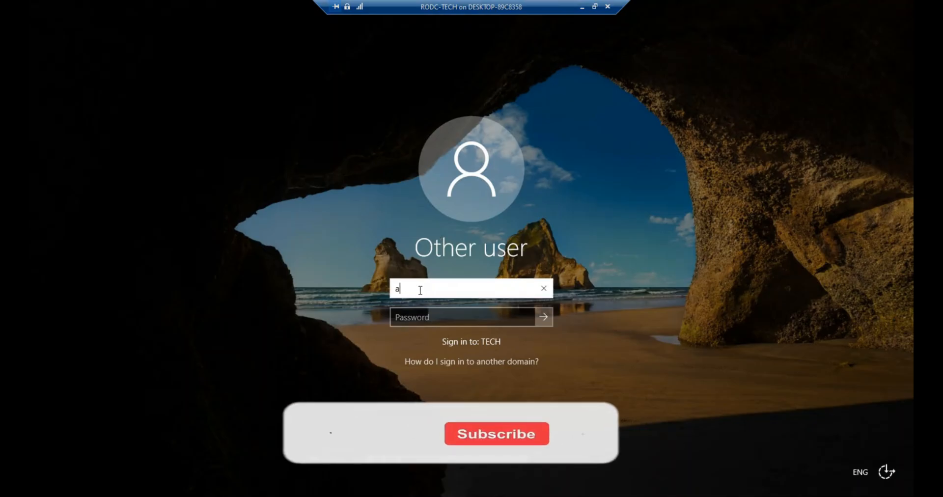
pyautogui.press('BackSpace')
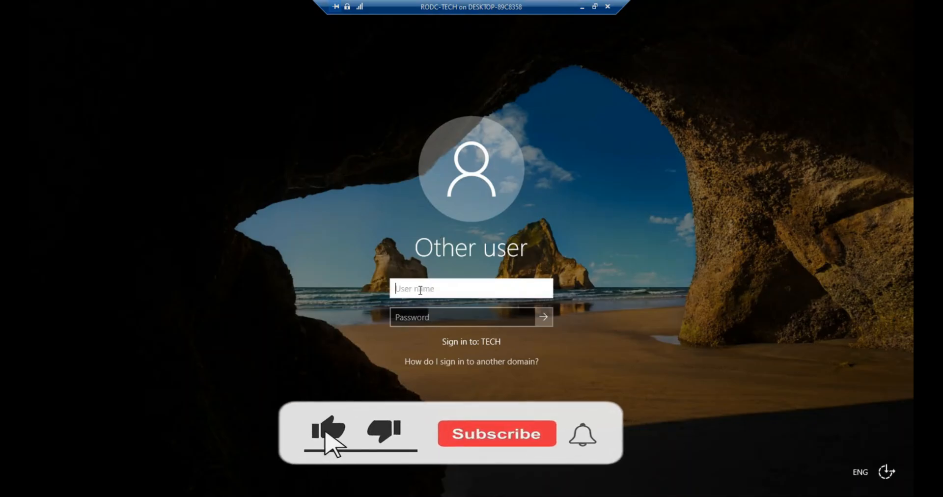
pyautogui.write('ITSUPPORT@')
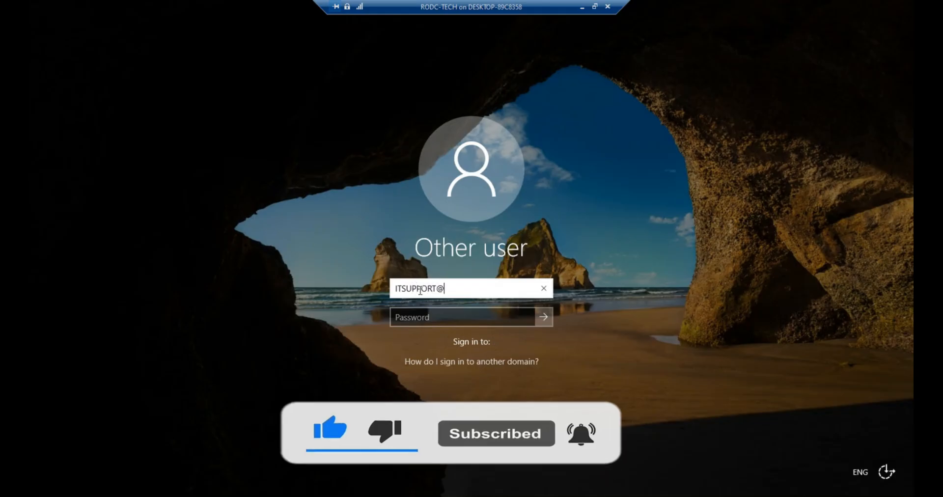
pyautogui.write('tech.com')
pyautogui.press('Tab')
pyautogui.write('P')
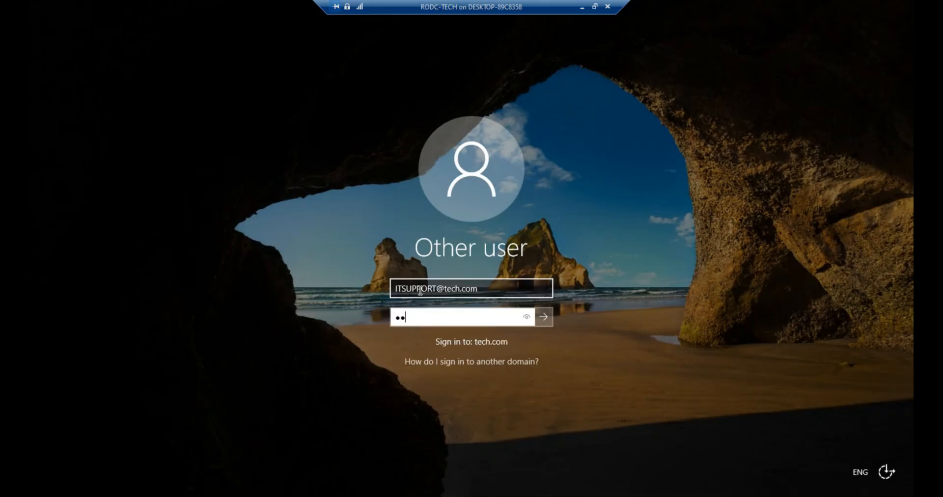
pyautogui.write('0rd')
pyautogui.press('Return')
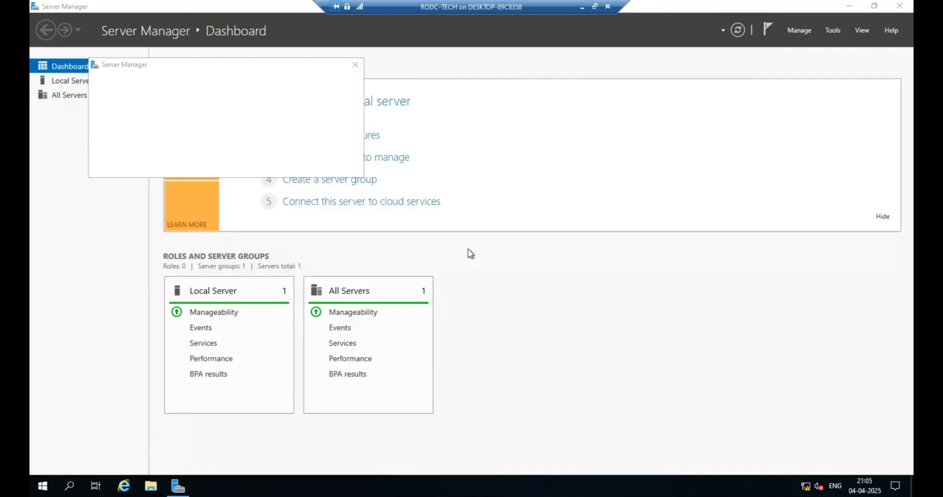
# Open Active Directory Users and Computers from Server Manager on the RODC and maximize it.
pyautogui.click(355, 64)
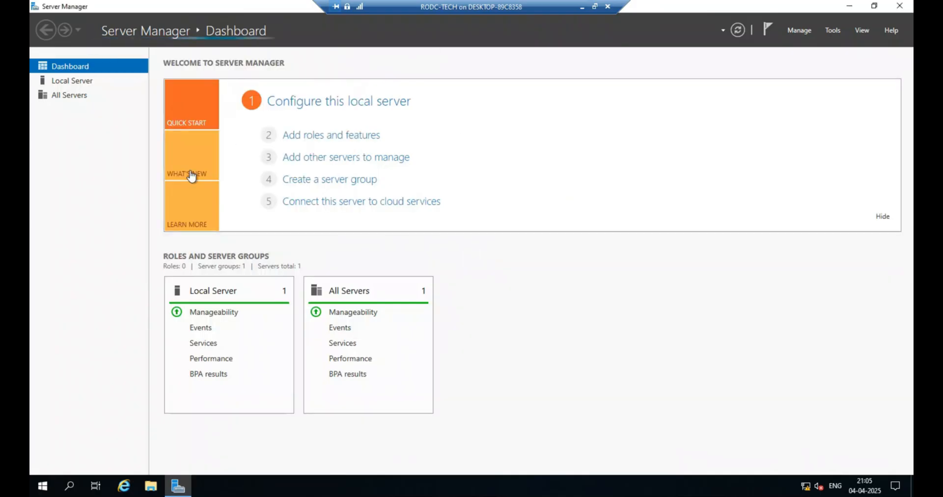
pyautogui.click(82, 81)
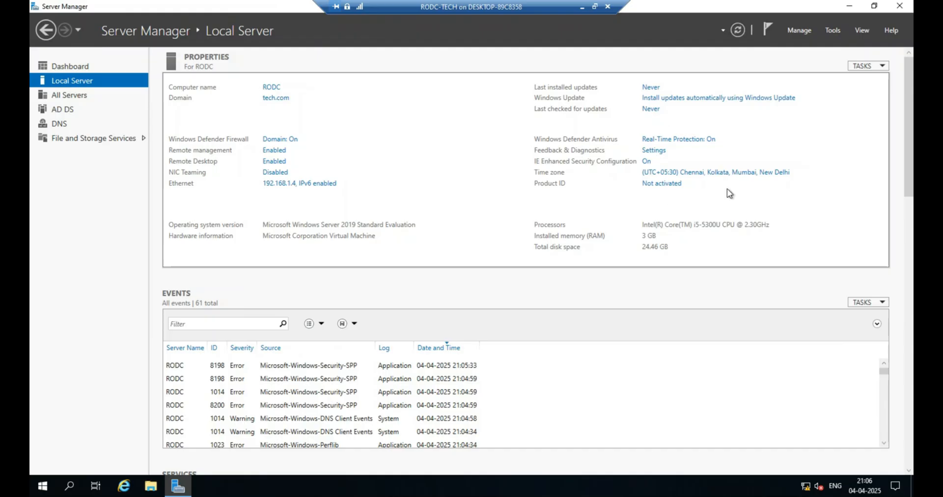
pyautogui.click(833, 31)
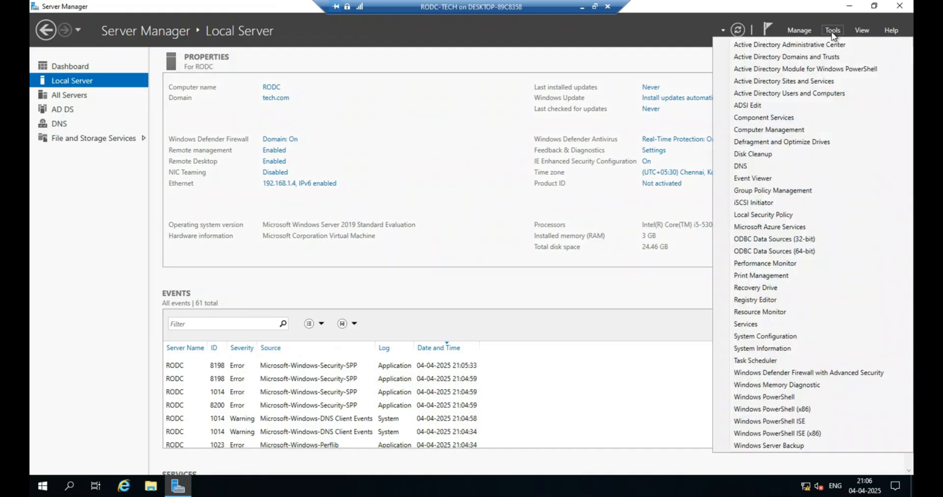
pyautogui.click(800, 99)
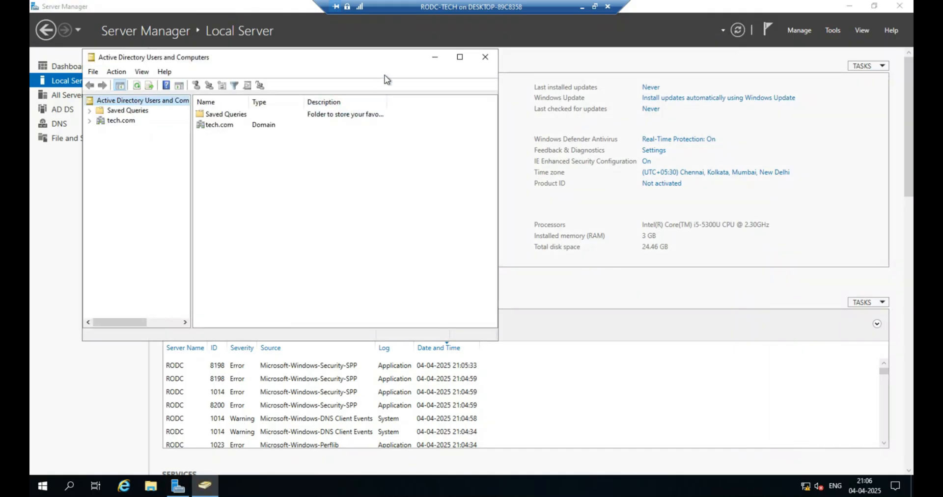
pyautogui.click(460, 57)
# Browse the tech.com Users container and inspect the IT SUPPORT account and its context options.
pyautogui.doubleClick(173, 71)
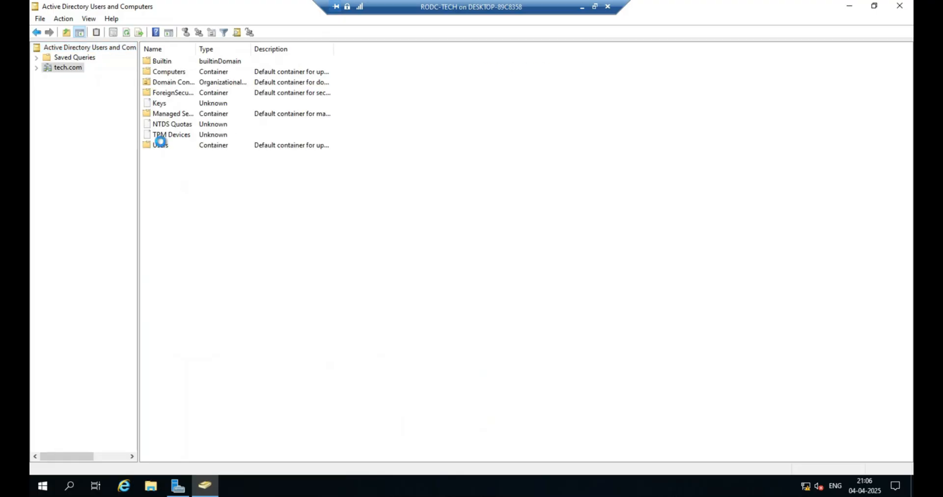
pyautogui.doubleClick(160, 144)
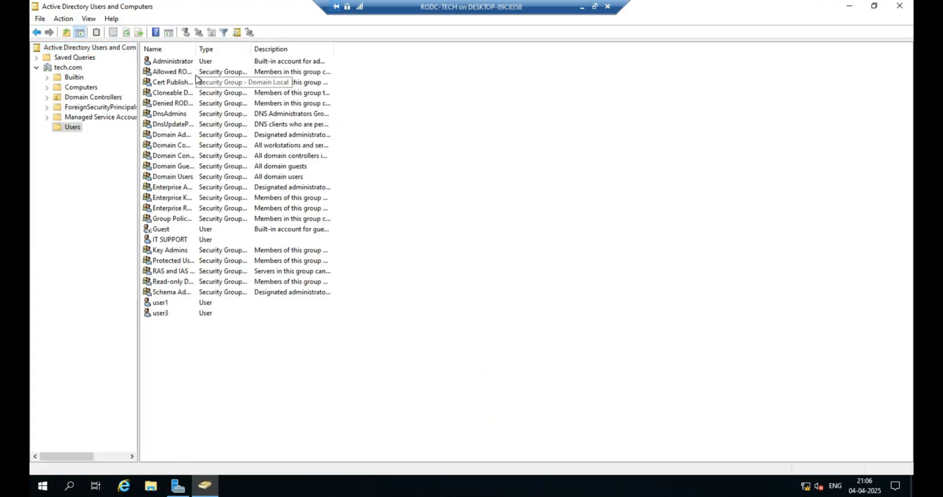
pyautogui.click(166, 240)
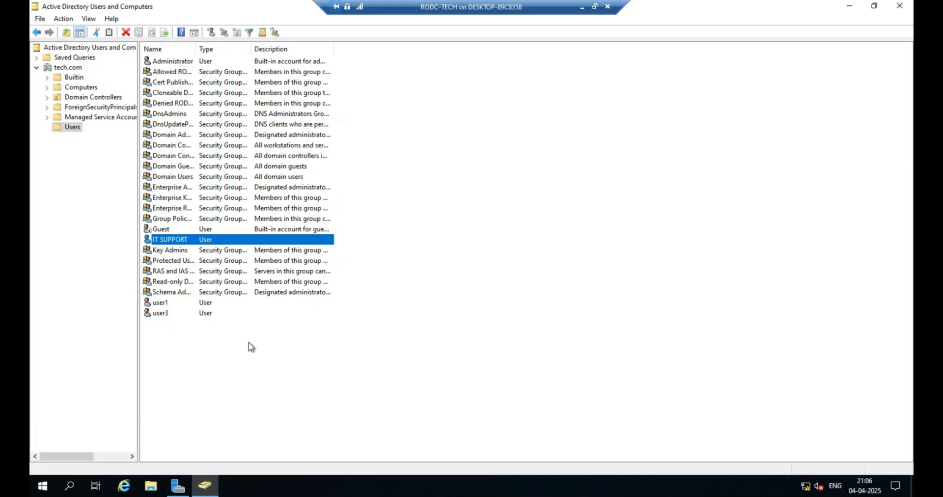
pyautogui.click(266, 347)
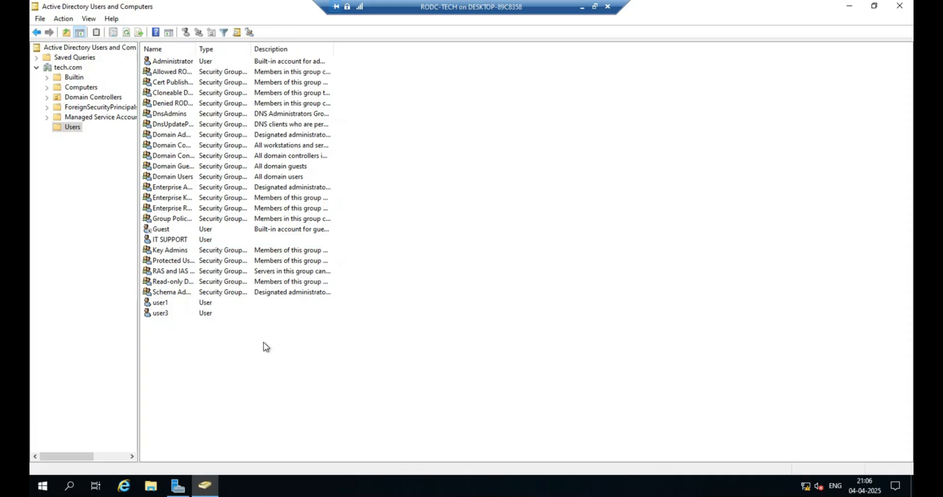
pyautogui.rightClick(265, 347)
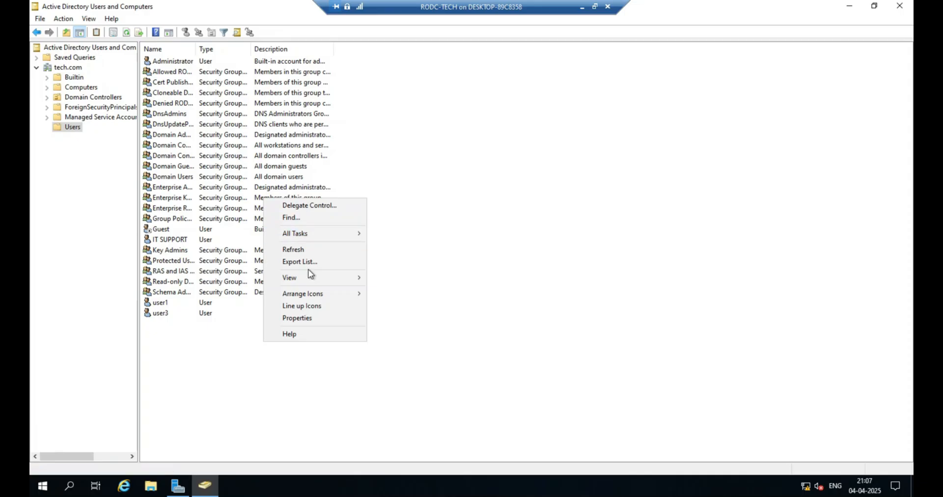
pyautogui.moveTo(306, 272)
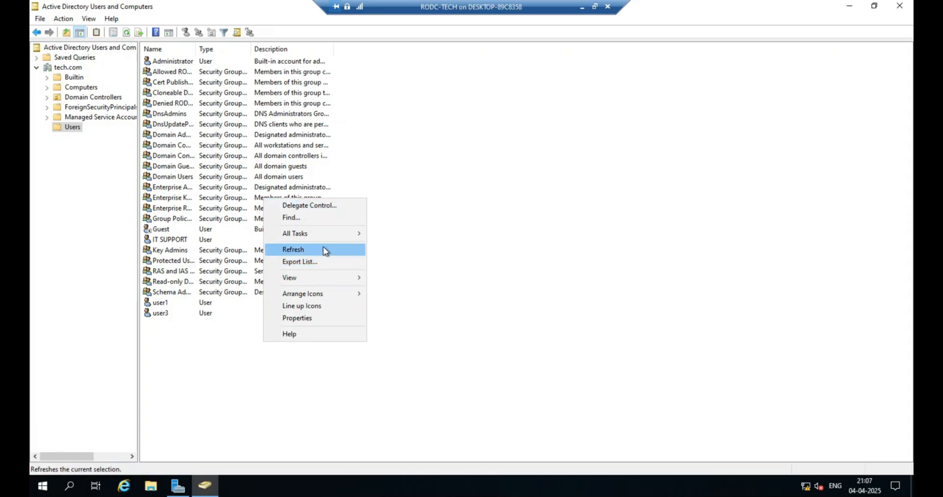
pyautogui.click(559, 261)
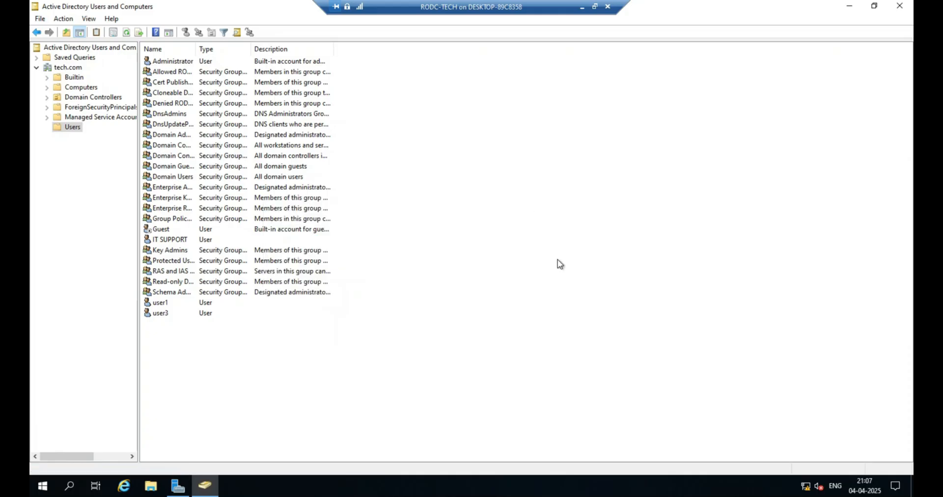
# Switch to the PDC remote desktop session.
pyautogui.click(583, 7)
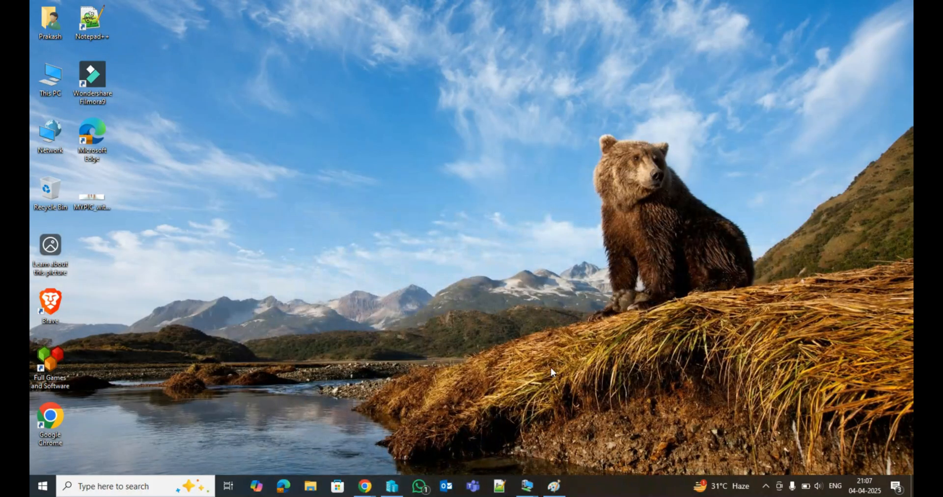
pyautogui.moveTo(531, 493)
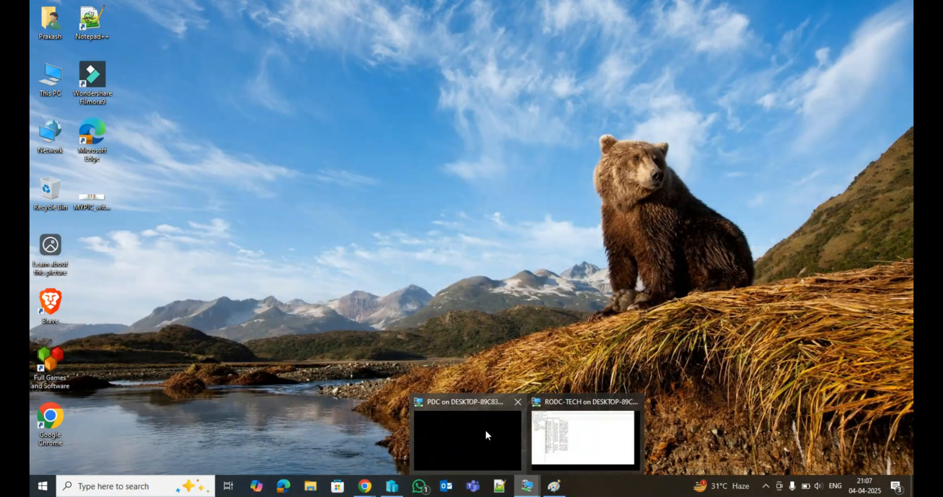
pyautogui.click(484, 427)
pyautogui.moveTo(320, 200); pyautogui.dragTo(138, 108)
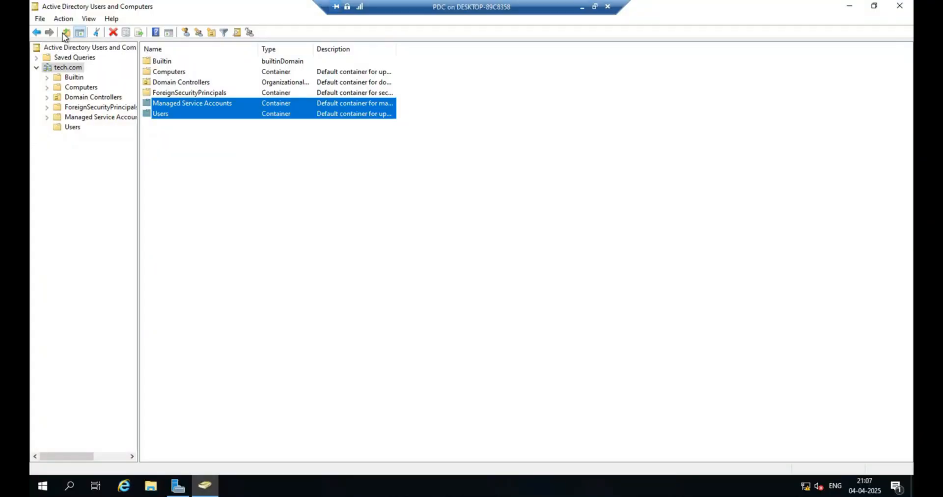
# Start the Delegation of Control wizard on tech.com and add the IT SUPPORT user as the delegate.
pyautogui.click(72, 68)
pyautogui.rightClick(72, 70)
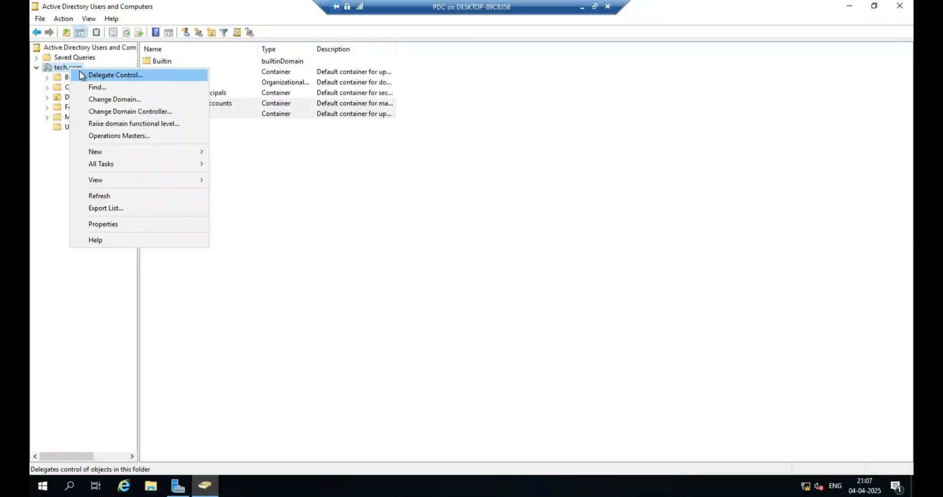
pyautogui.click(100, 75)
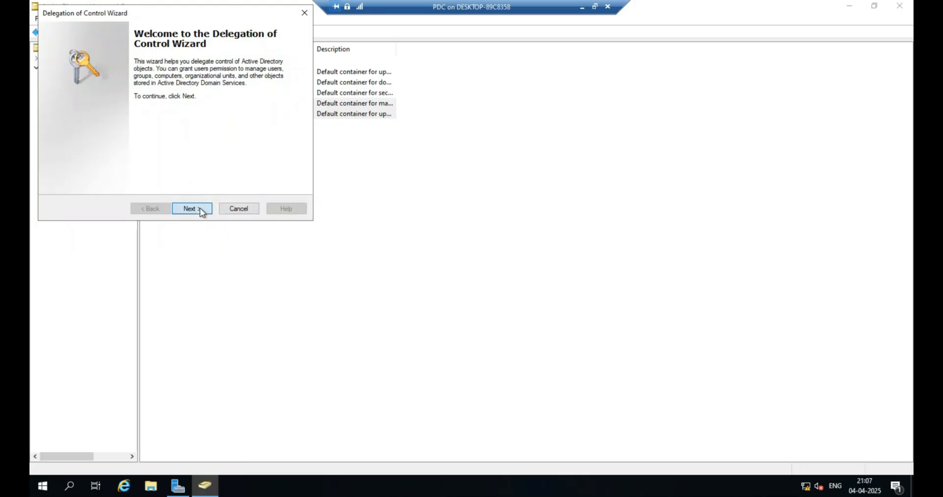
pyautogui.click(200, 208)
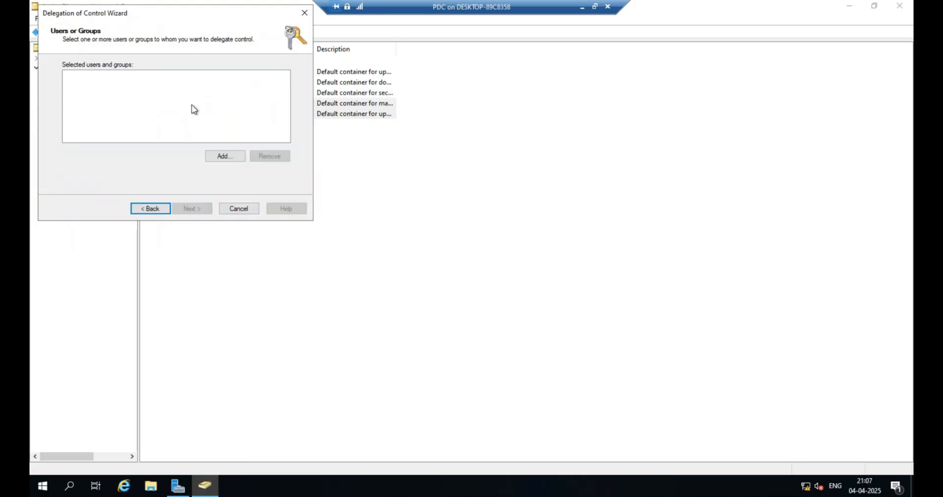
pyautogui.click(219, 159)
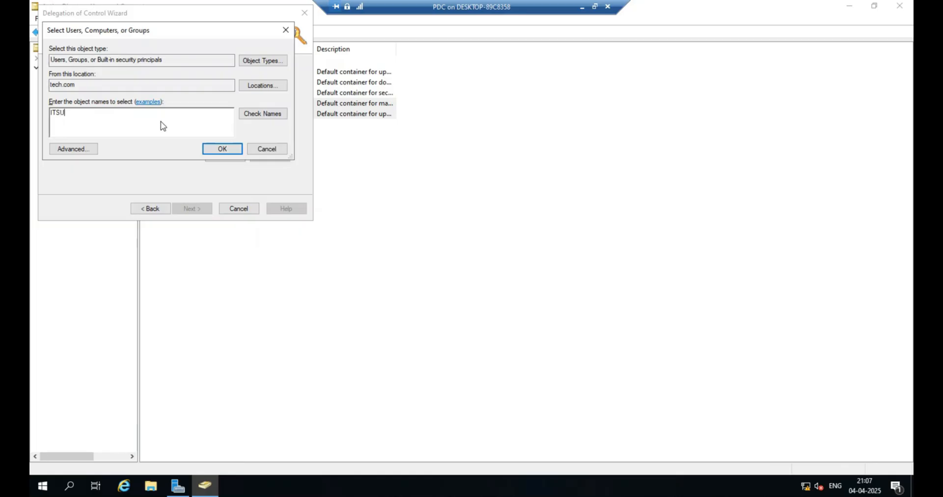
pyautogui.click(275, 114)
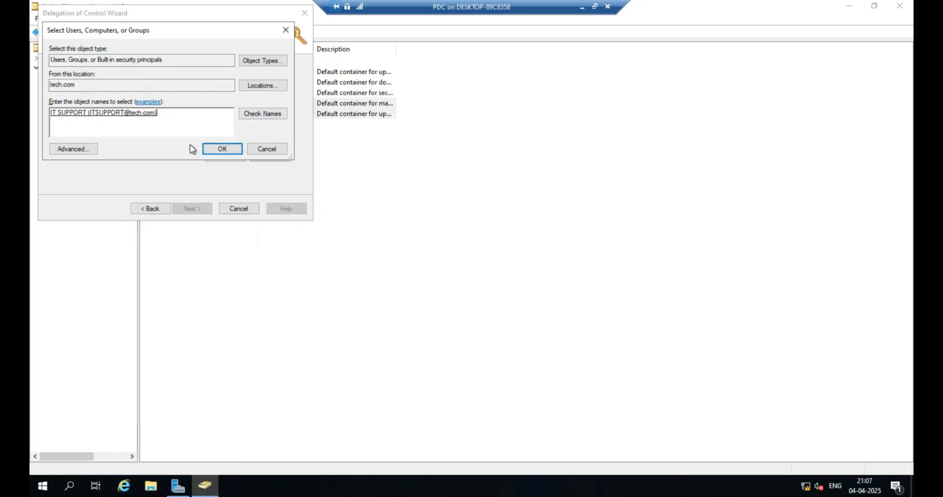
pyautogui.click(213, 151)
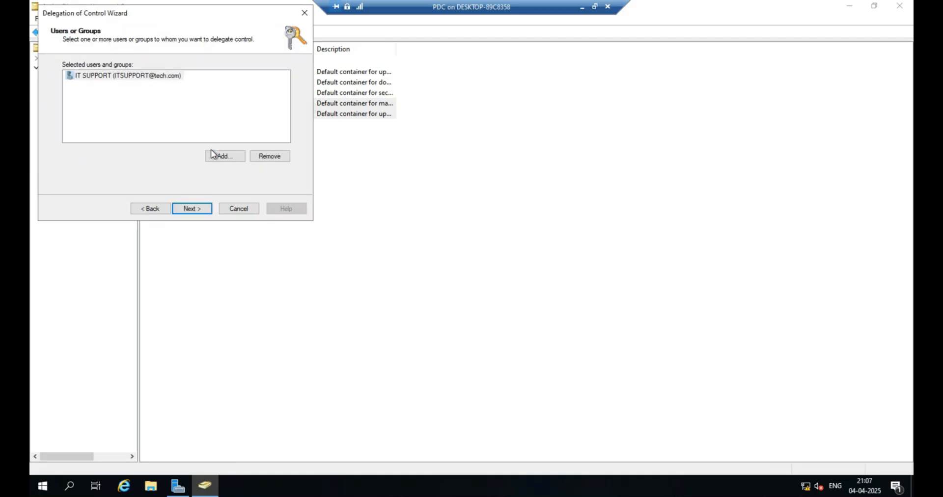
pyautogui.click(203, 209)
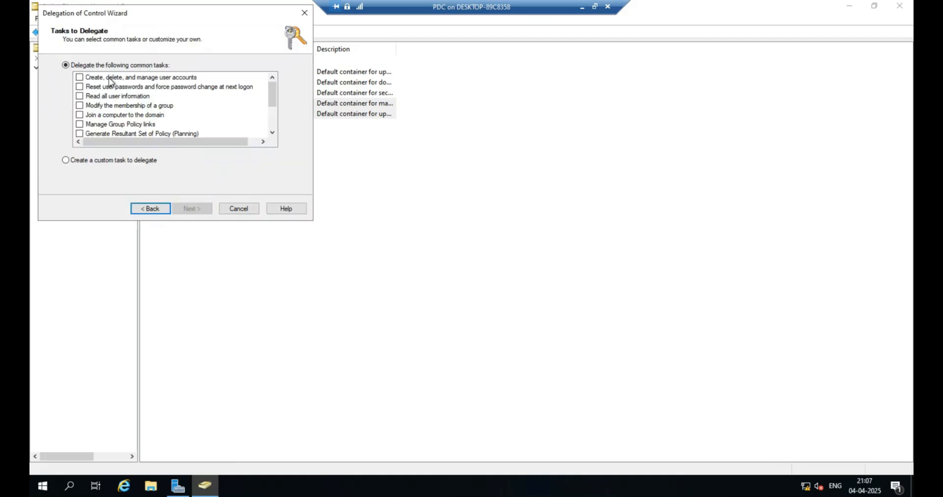
# Delegate the task Create, delete, and manage user accounts and finish the wizard.
pyautogui.scroll(-2, 148, 115)
pyautogui.scroll(1, 148, 115)
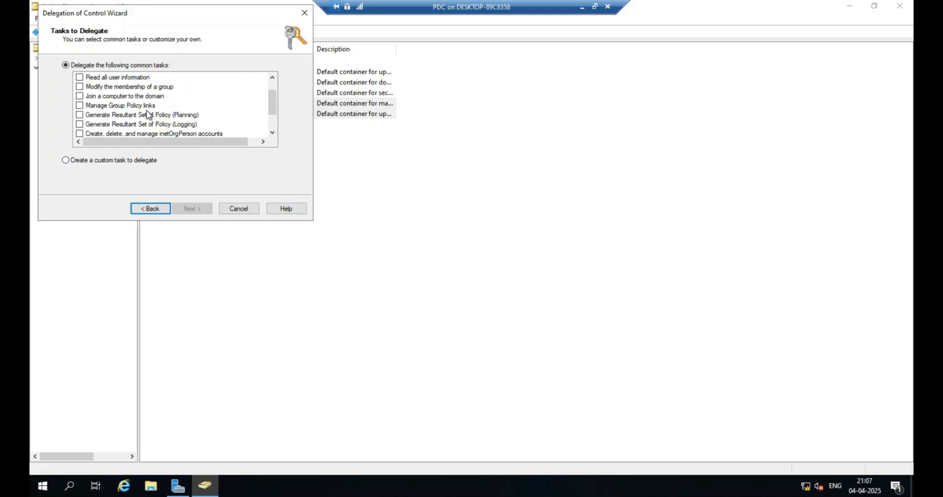
pyautogui.scroll(1, 148, 115)
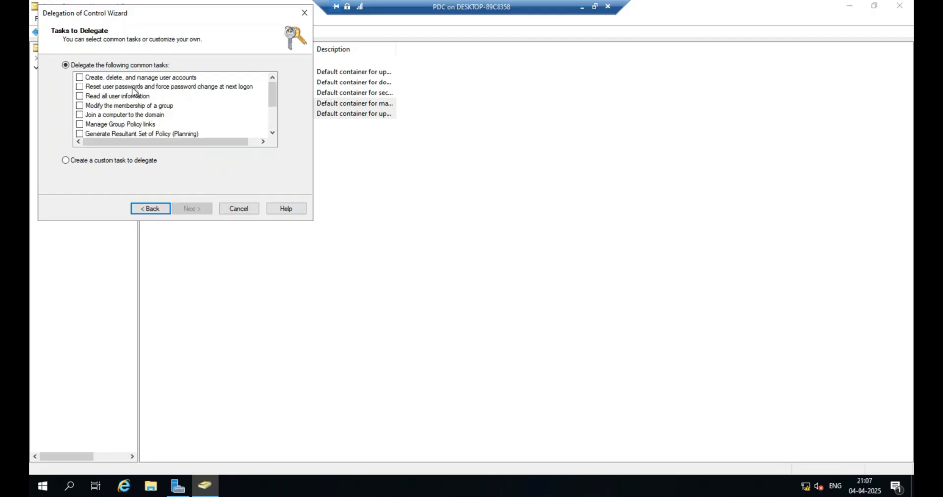
pyautogui.click(80, 78)
pyautogui.click(201, 212)
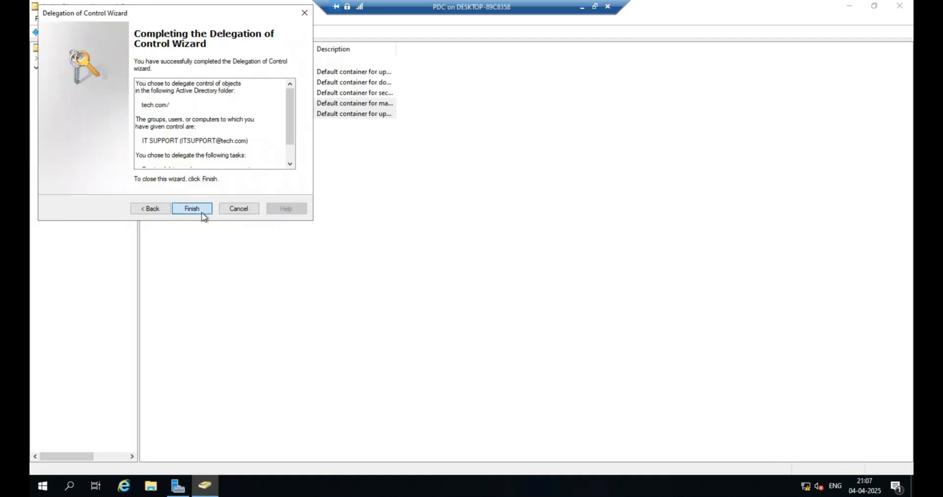
pyautogui.click(202, 214)
pyautogui.click(187, 139)
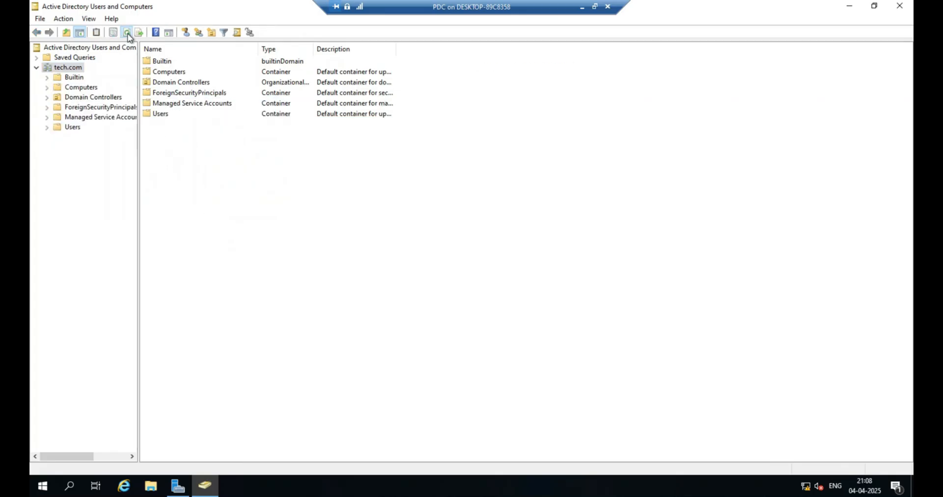
# Switch to the RODC session and refresh the Users container.
pyautogui.click(582, 7)
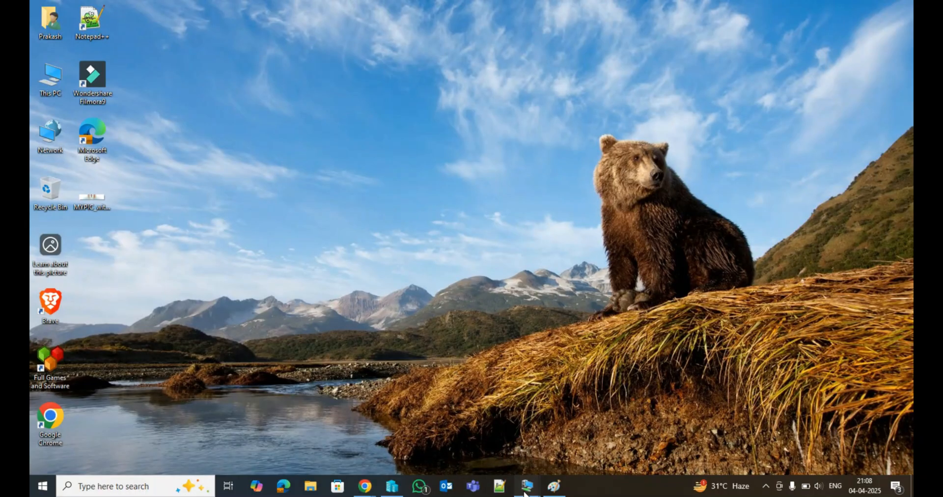
pyautogui.moveTo(527, 486)
pyautogui.click(589, 438)
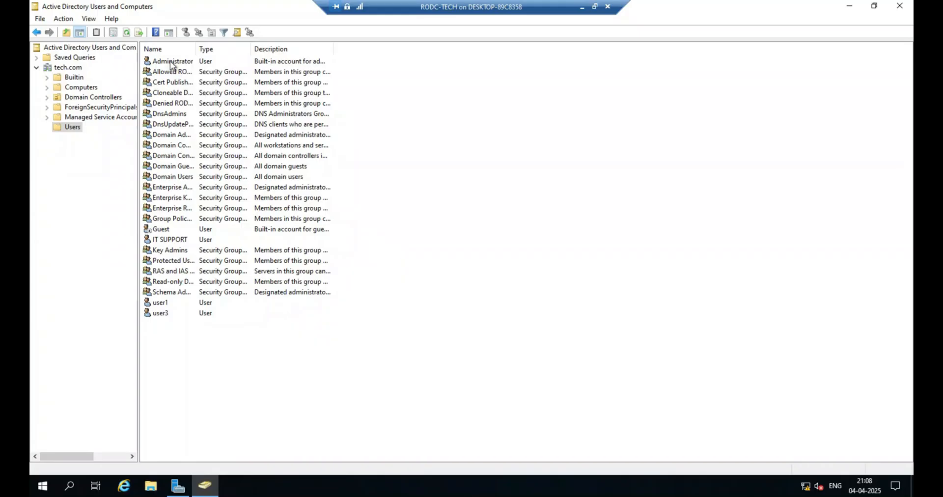
pyautogui.click(127, 33)
pyautogui.click(127, 33)
# Check which new objects can be created in the RODC's Users container.
pyautogui.rightClick(210, 353)
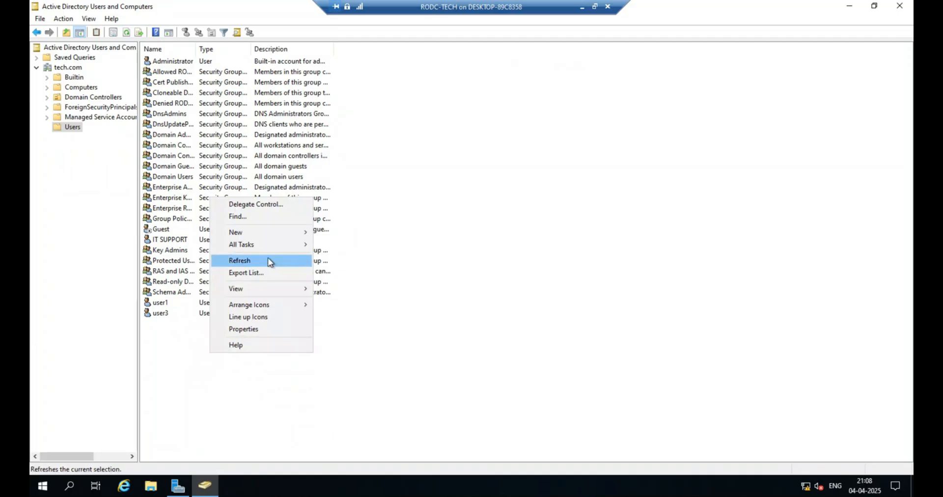
pyautogui.moveTo(248, 233)
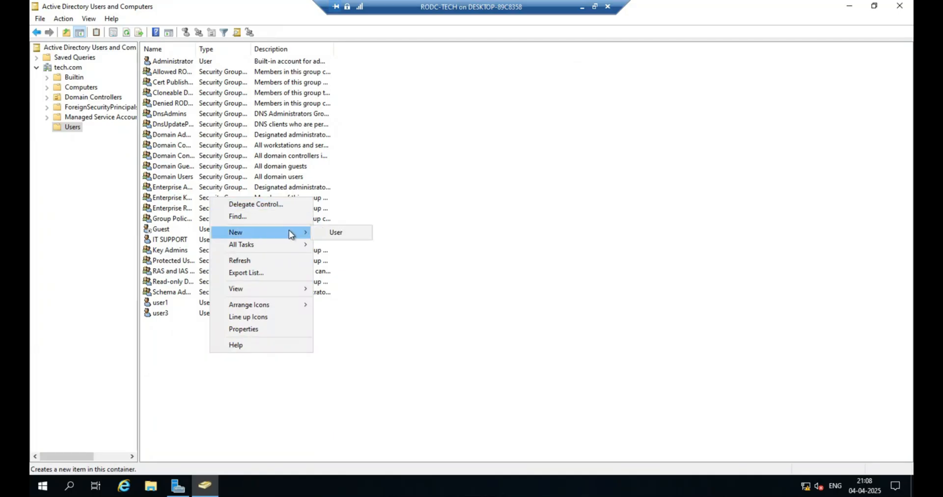
pyautogui.click(582, 8)
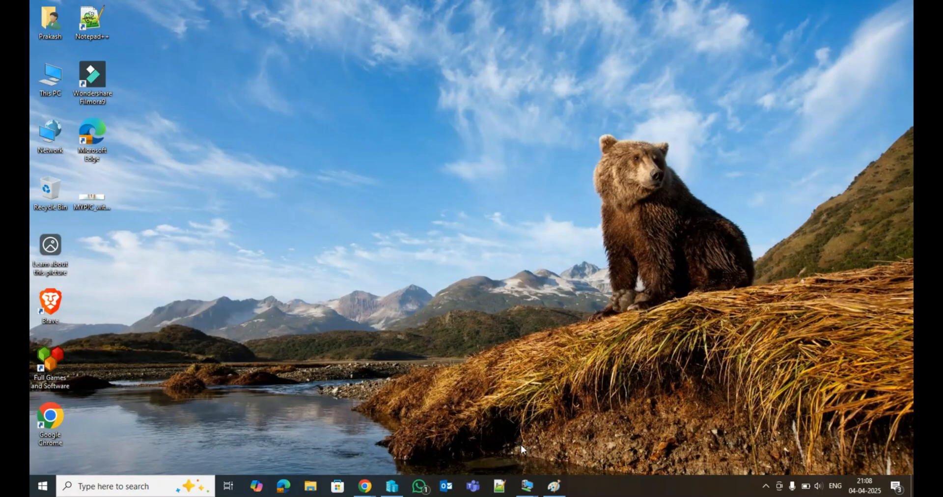
# Switch to the PDC session and compare the new-object options in its Users container.
pyautogui.moveTo(527, 486)
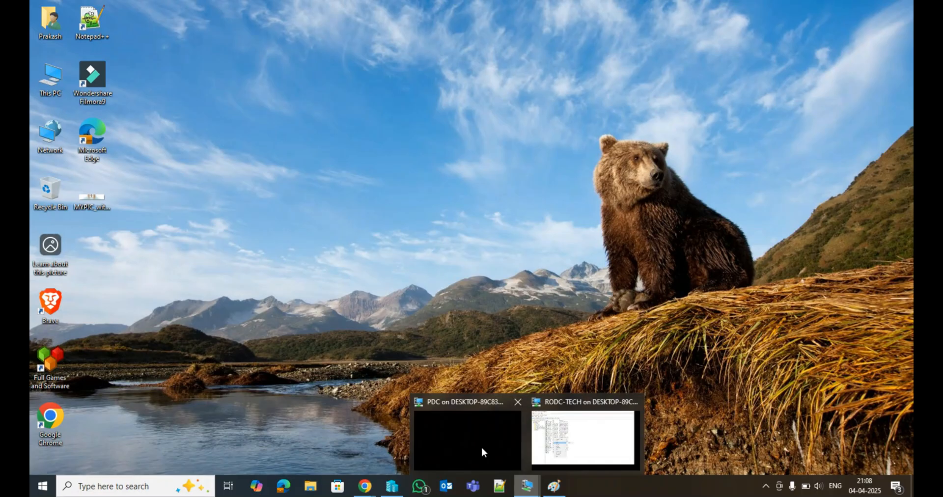
pyautogui.click(450, 435)
pyautogui.doubleClick(158, 115)
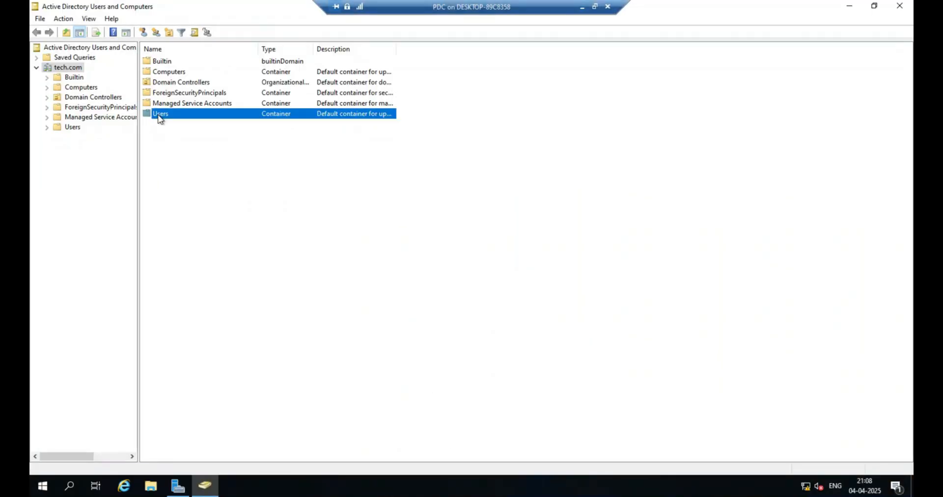
pyautogui.rightClick(206, 367)
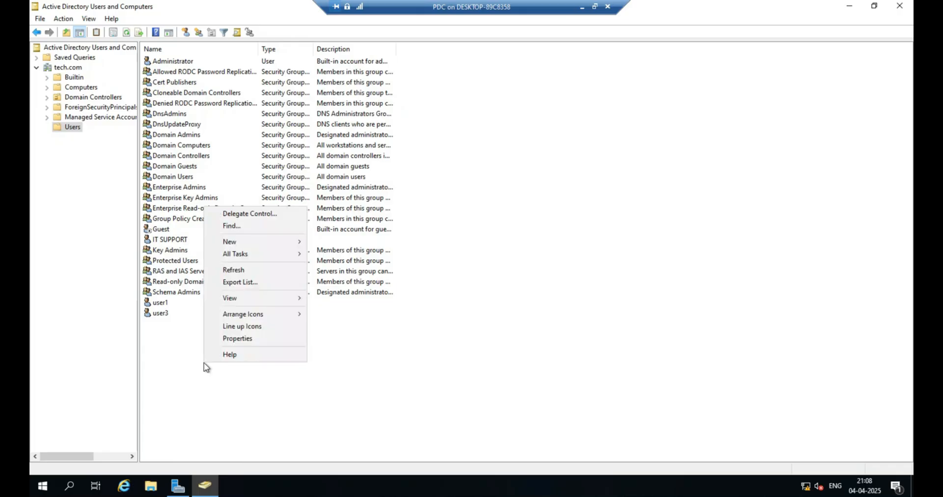
pyautogui.click(237, 243)
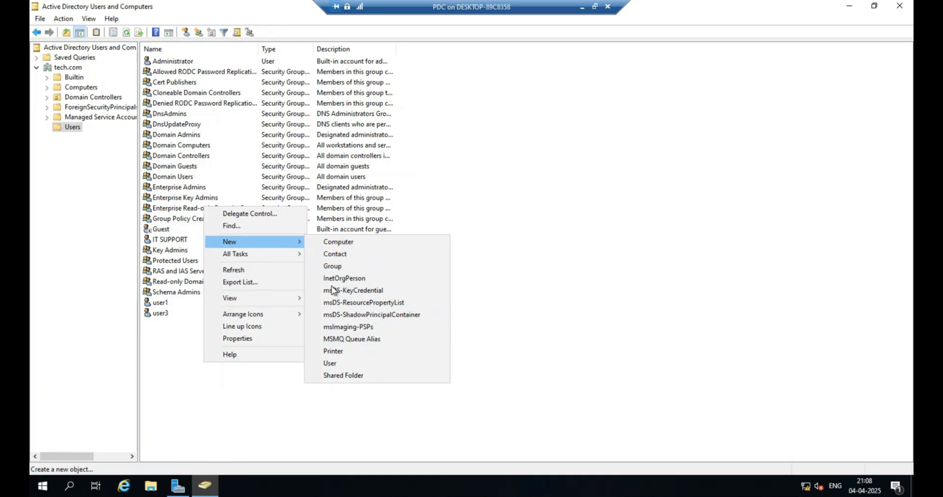
pyautogui.click(626, 309)
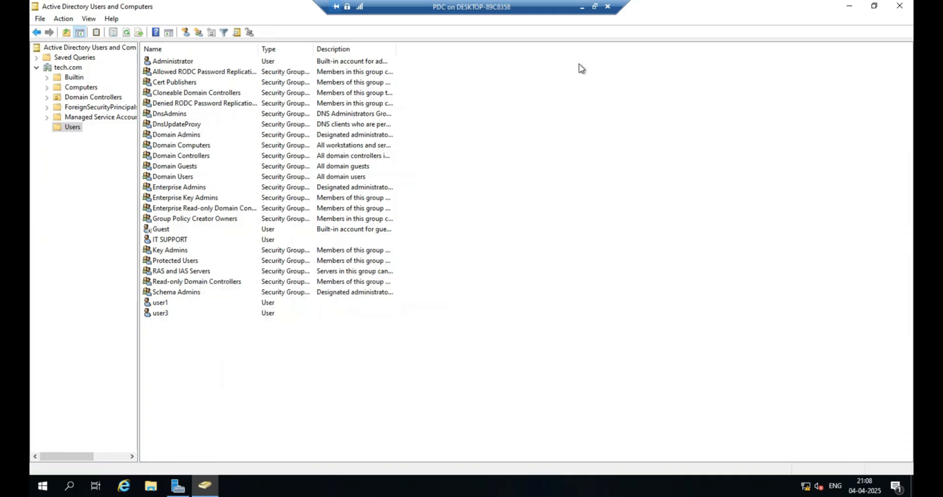
# Return to the RODC session and start a new user in the Users container with first name and logon name user5.
pyautogui.click(584, 7)
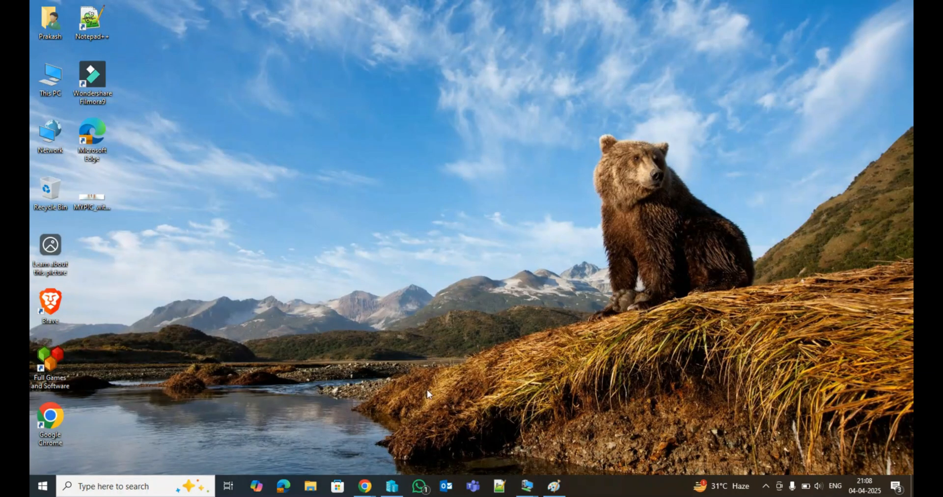
pyautogui.moveTo(531, 488)
pyautogui.click(596, 444)
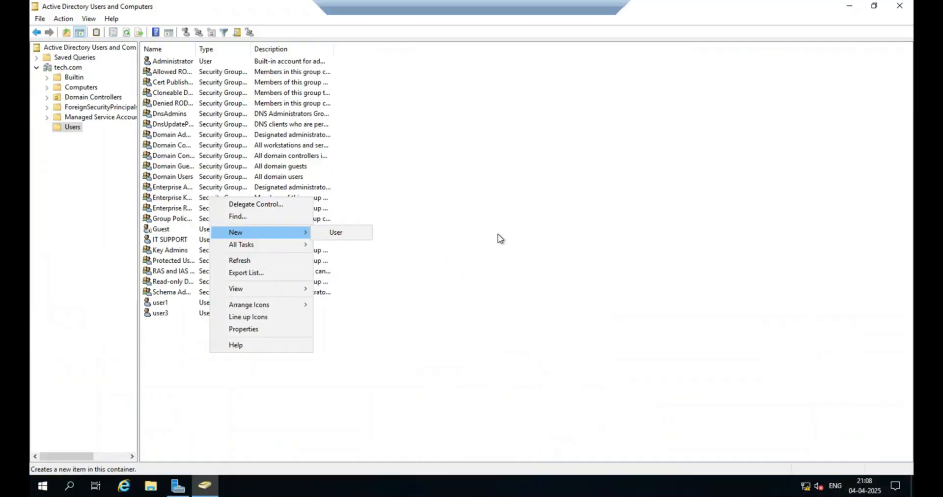
pyautogui.rightClick(274, 334)
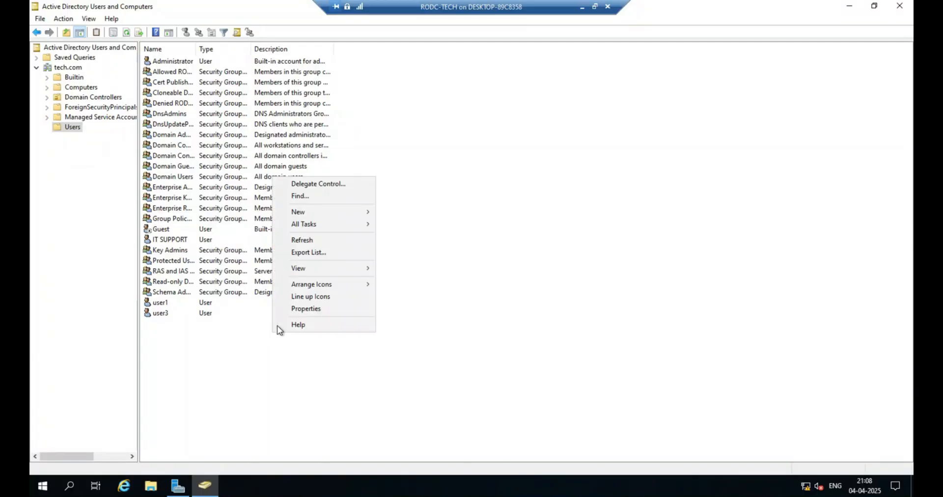
pyautogui.moveTo(306, 214)
pyautogui.click(401, 211)
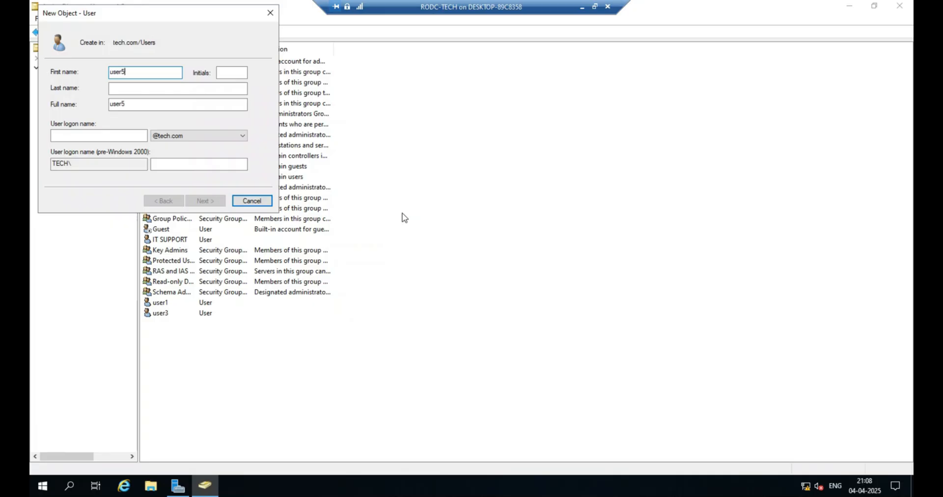
pyautogui.press('Tab')
pyautogui.click(95, 132)
pyautogui.write('user5')
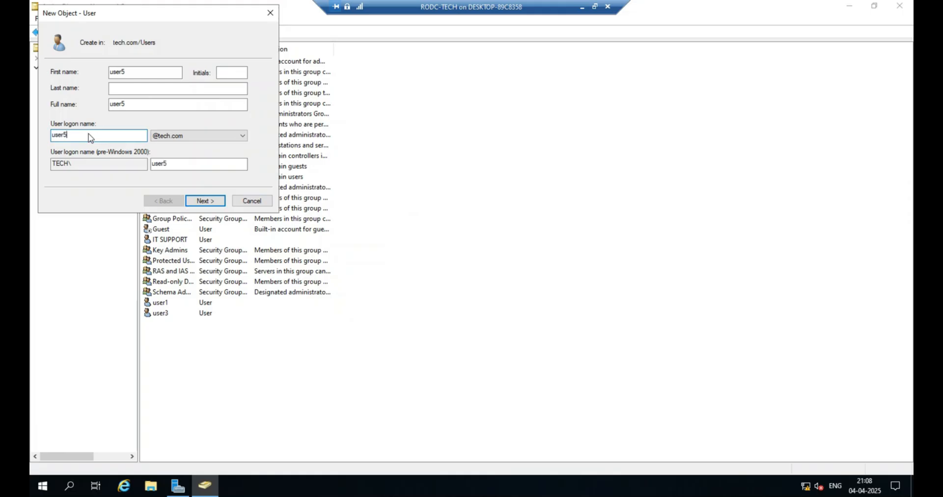
pyautogui.click(213, 199)
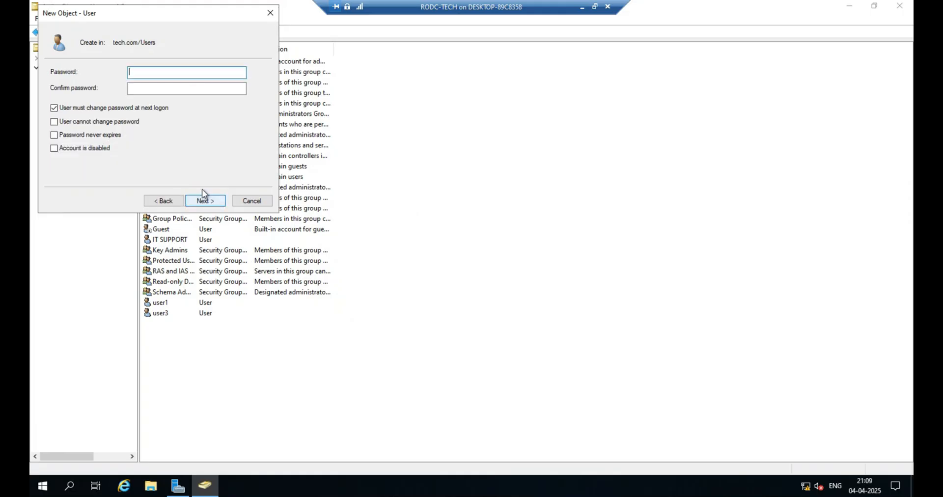
# Enter and confirm the account password, clear the change-at-next-logon option, enable Password never expires, and finish creating user5.
pyautogui.write('P••••••')
pyautogui.press('Tab')
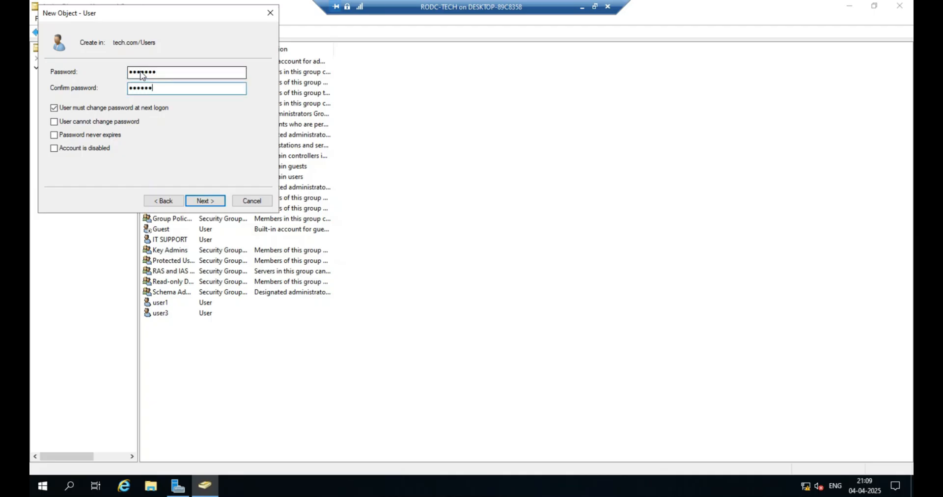
pyautogui.click(77, 107)
pyautogui.click(80, 135)
pyautogui.click(206, 201)
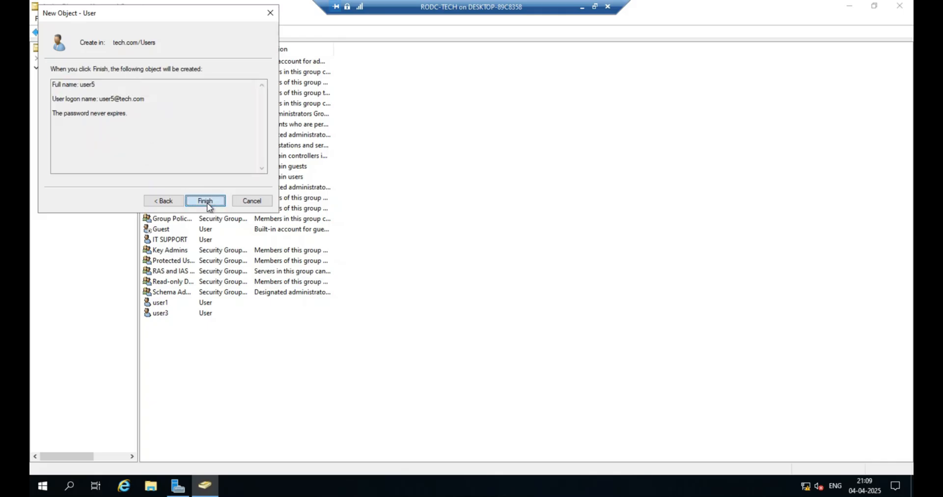
pyautogui.click(206, 201)
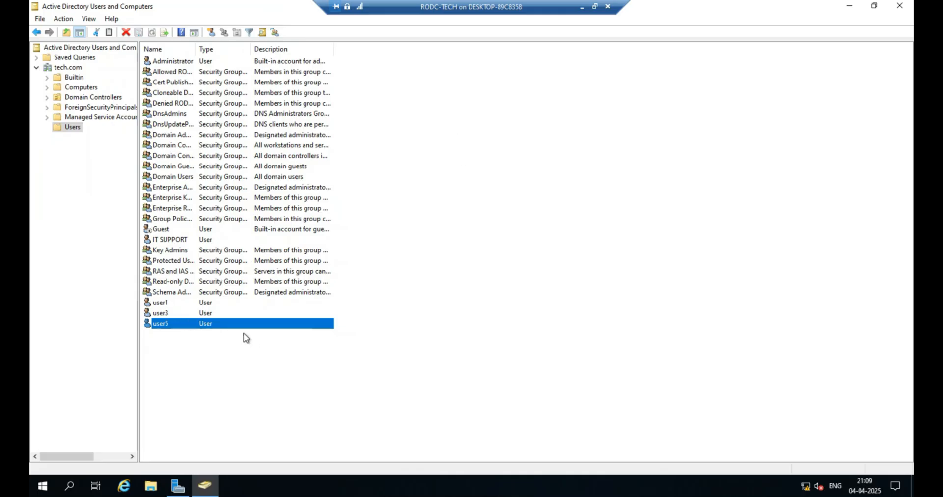
# Reset user5's password by entering and confirming a new account password.
pyautogui.rightClick(215, 327)
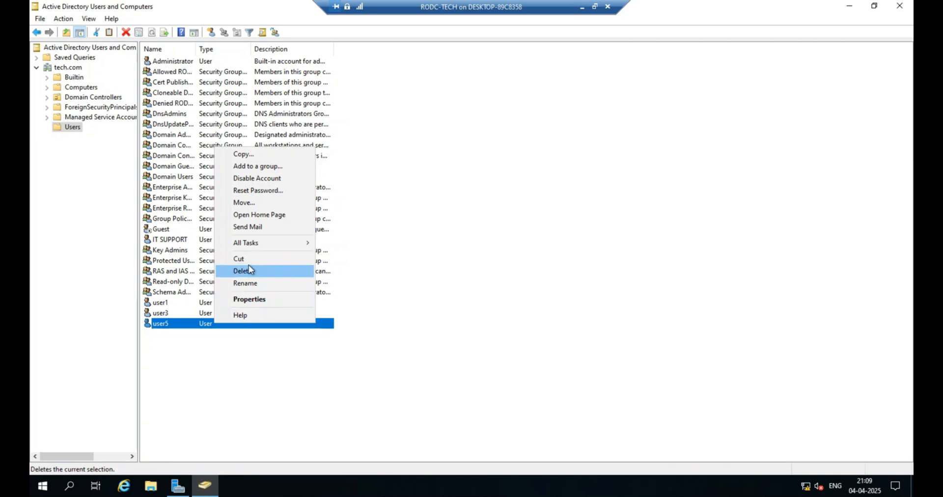
pyautogui.click(254, 191)
pyautogui.write('•••••')
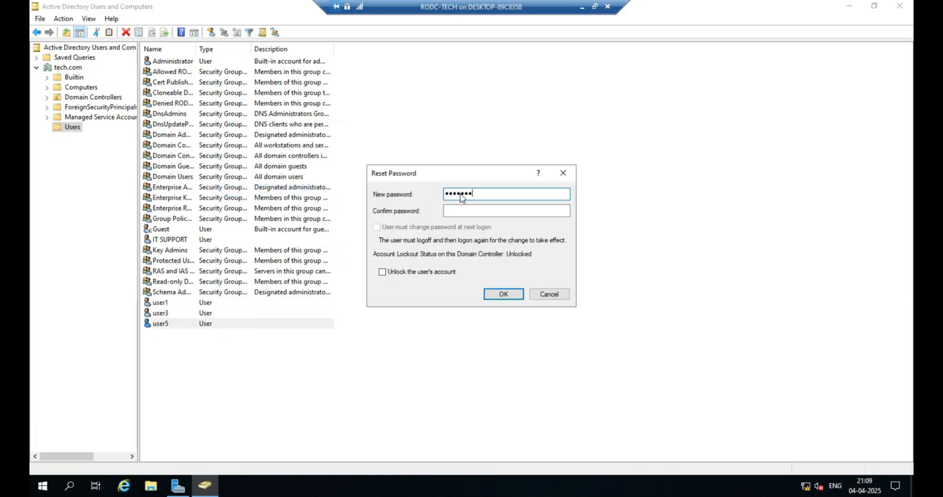
pyautogui.press('Tab')
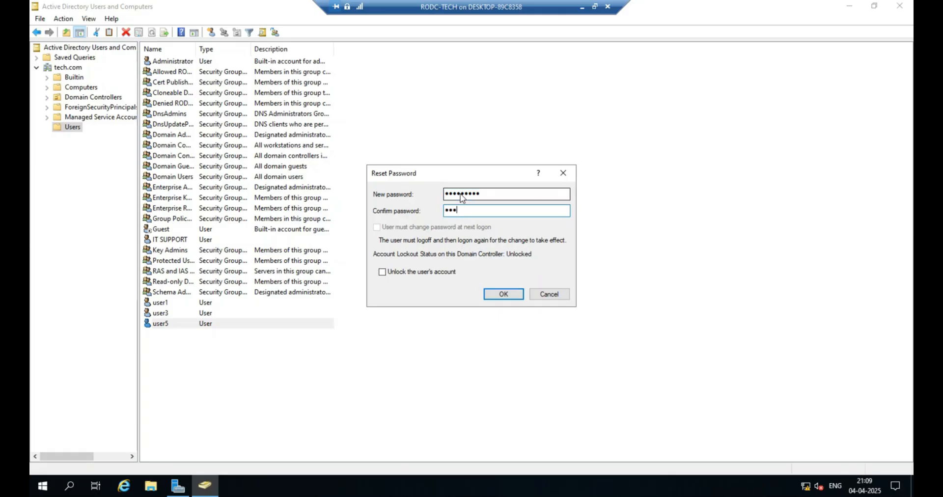
pyautogui.write('•••••••')
pyautogui.click(507, 295)
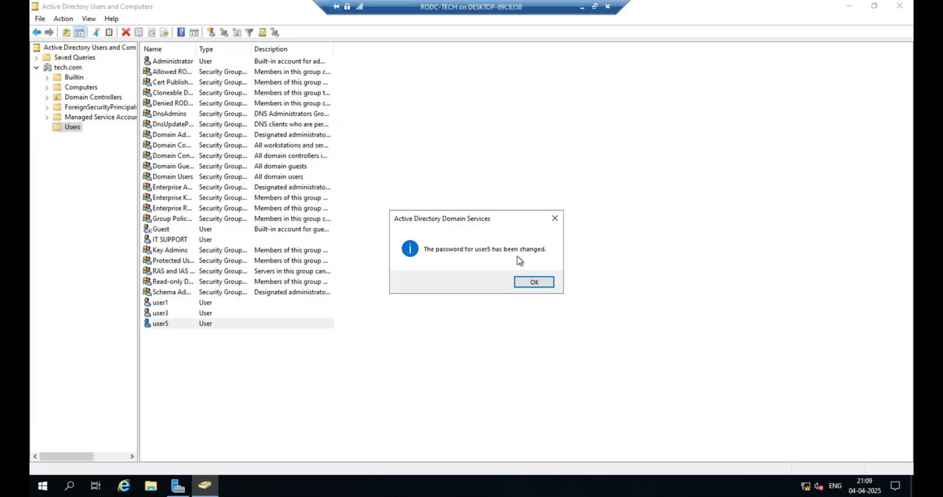
pyautogui.click(538, 282)
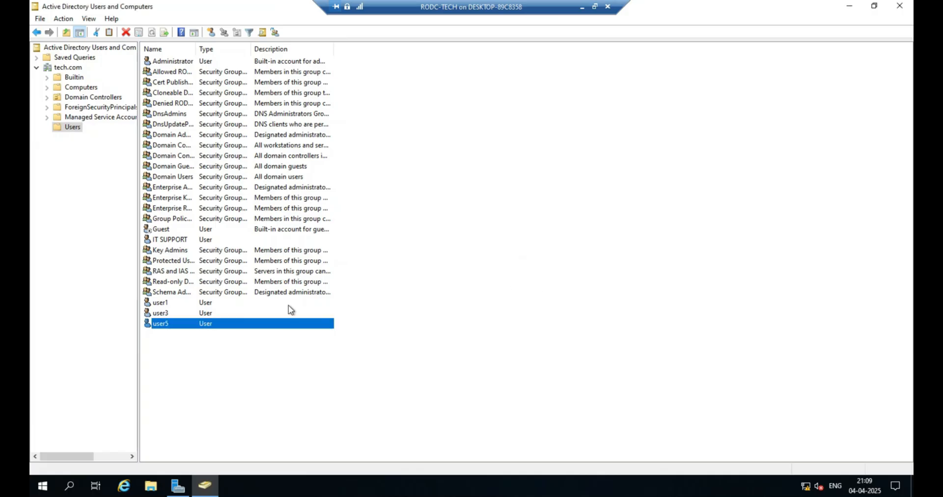
# Delete the user5 account from the Users container.
pyautogui.rightClick(181, 324)
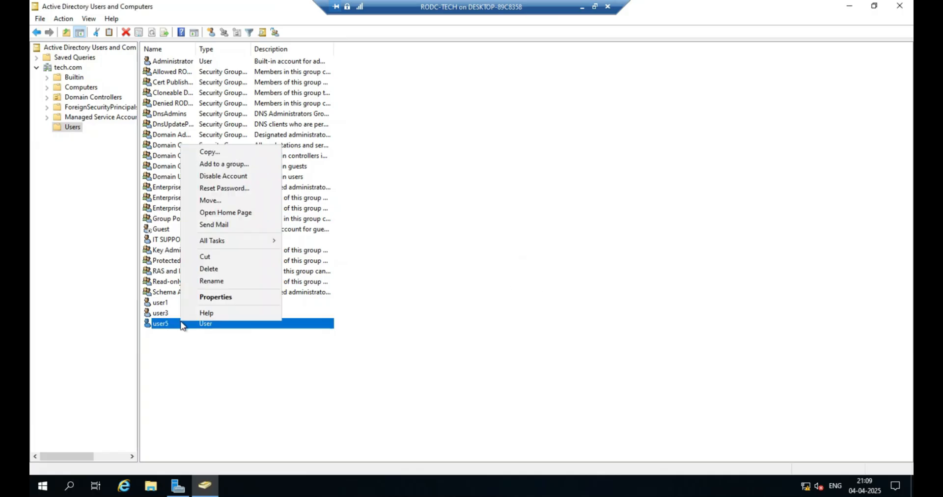
pyautogui.click(209, 269)
pyautogui.click(507, 282)
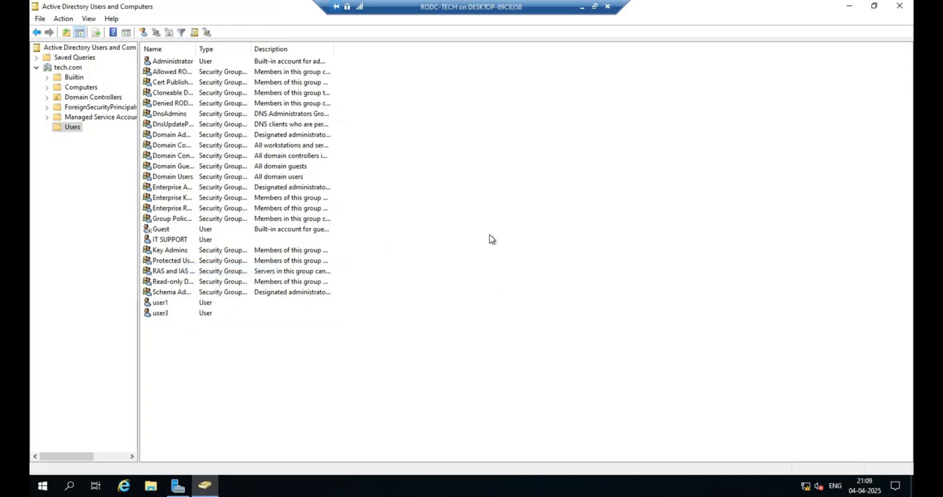
pyautogui.rightClick(182, 358)
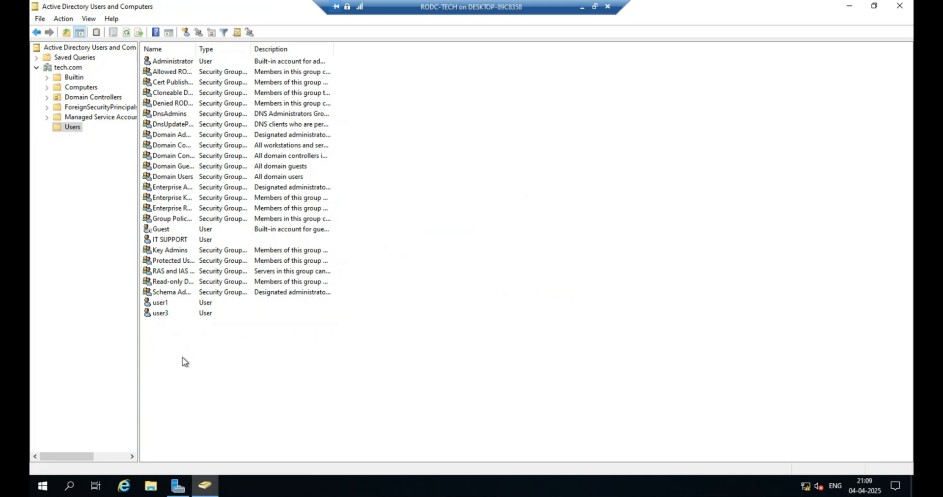
pyautogui.moveTo(235, 238)
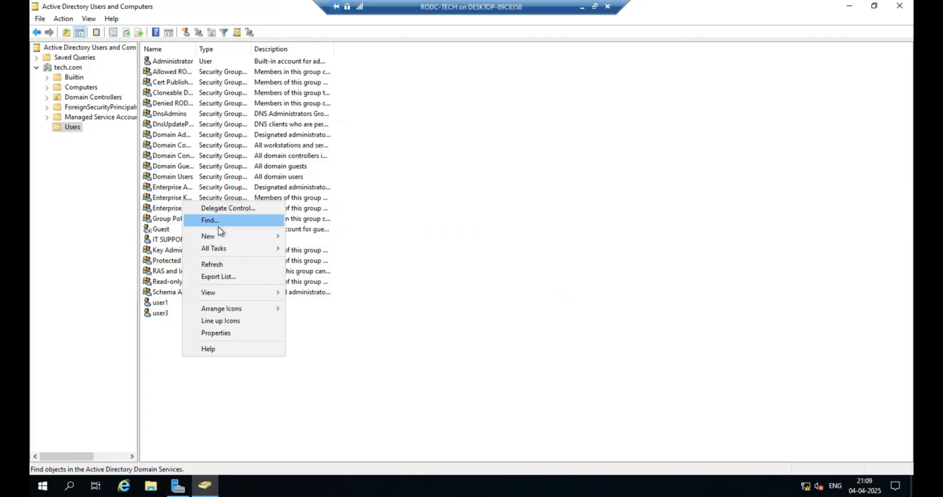
pyautogui.click(577, 238)
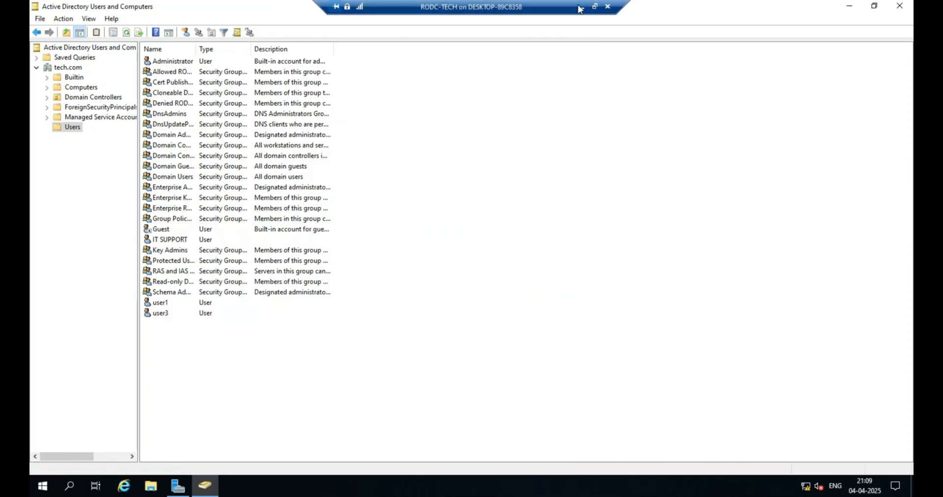